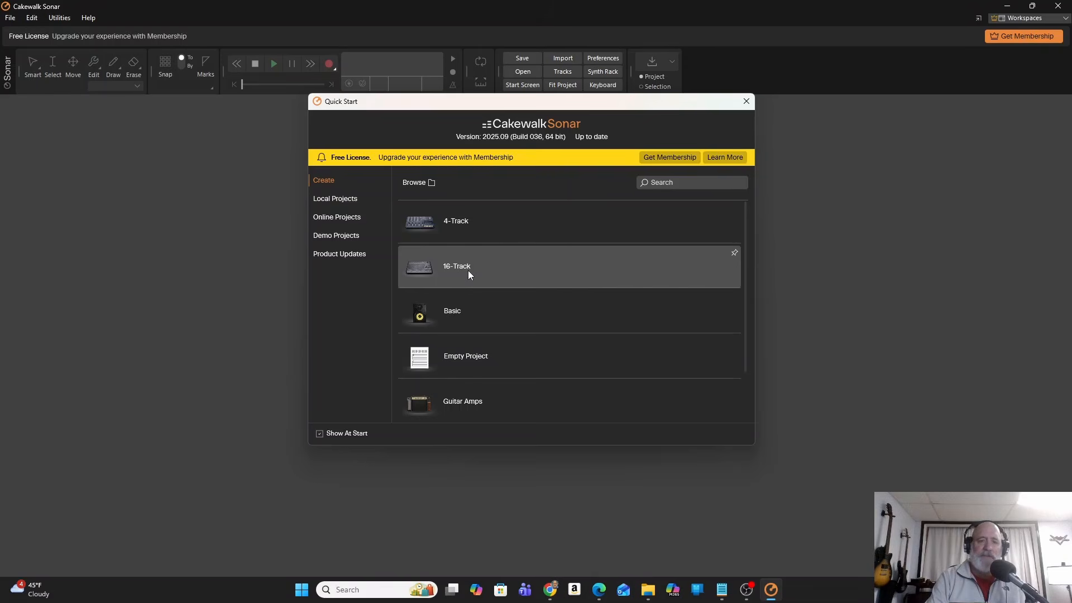
Create a new project from the 4-Track template and display the Console View.
{"action": "left_click", "coordinate": [512, 225]}
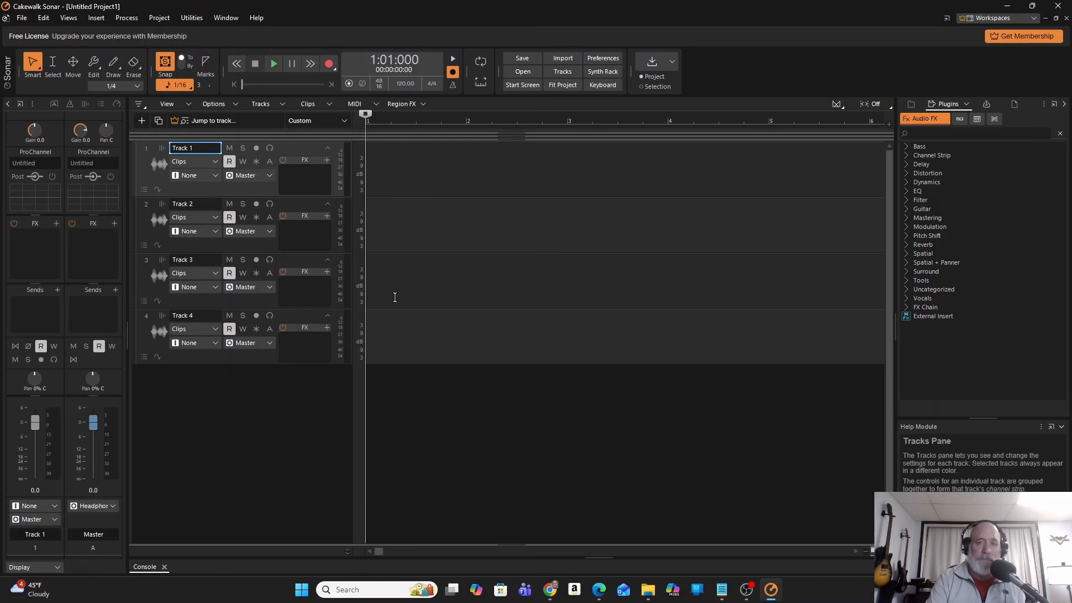
{"action": "left_click", "coordinate": [66, 18]}
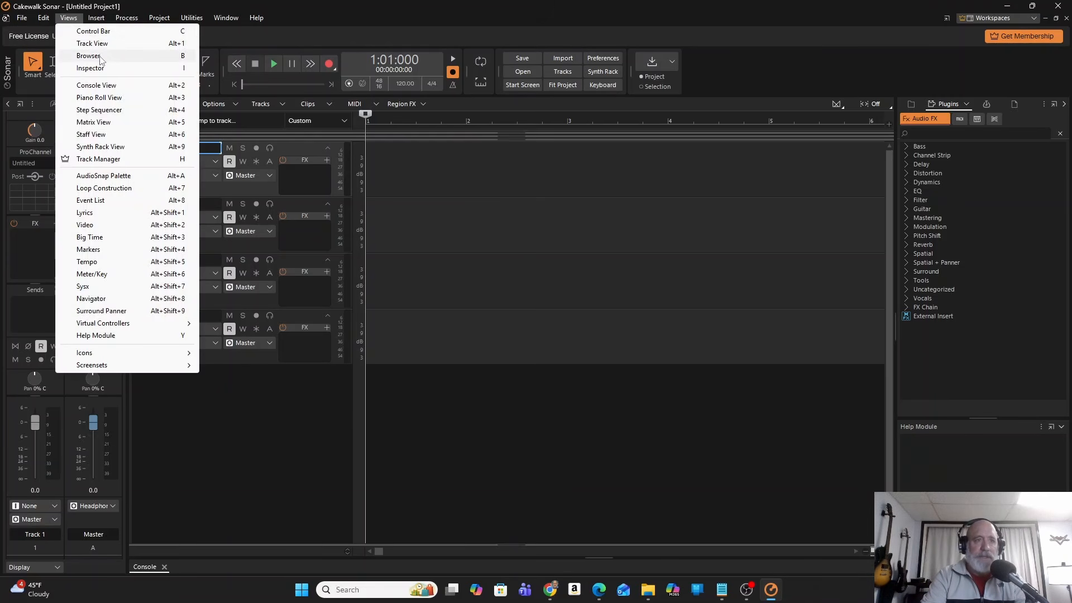
{"action": "left_click", "coordinate": [105, 85]}
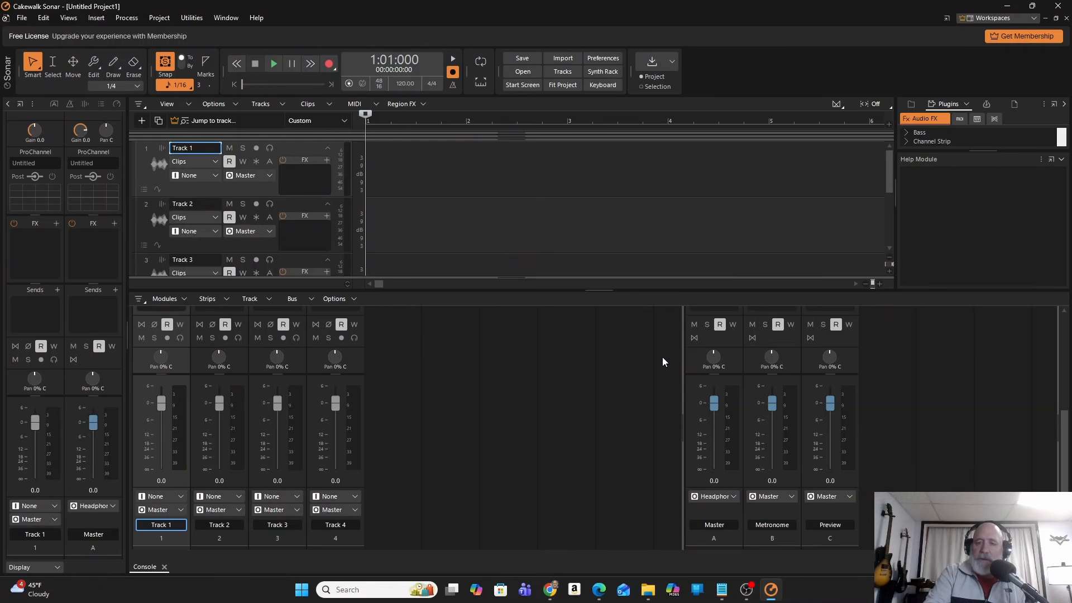
Pan the Master bus to 4% R in the console and switch back to the Track View.
{"action": "mouse_move", "coordinate": [714, 362]}
{"action": "left_mouse_down"}
{"action": "mouse_move", "coordinate": [714, 348]}
{"action": "mouse_move", "coordinate": [714, 360]}
{"action": "left_mouse_up"}
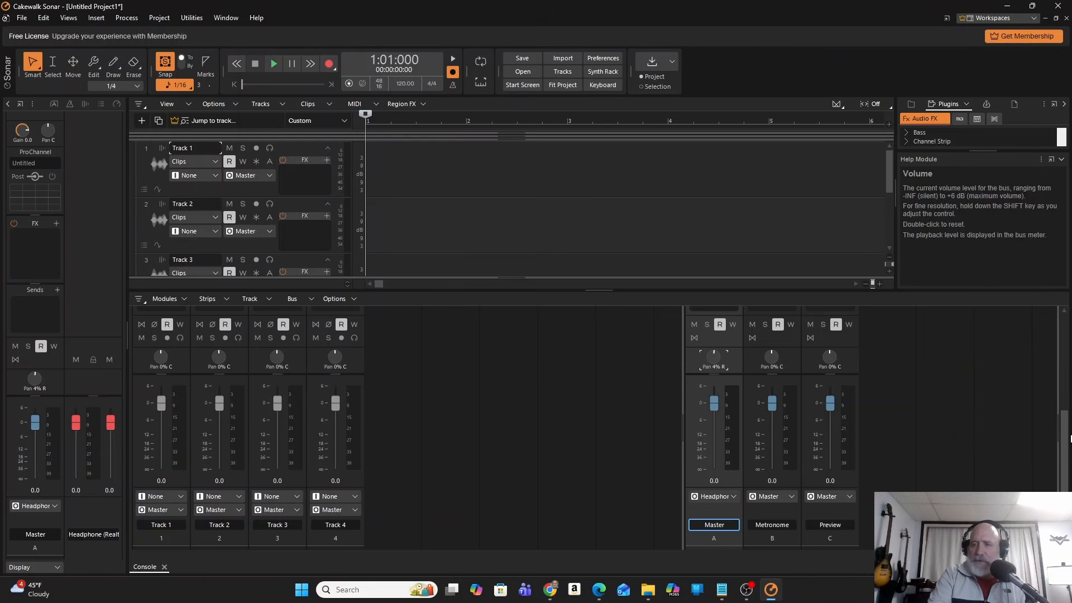
{"action": "left_click_drag", "start_coordinate": [1064, 438], "coordinate": [1056, 331]}
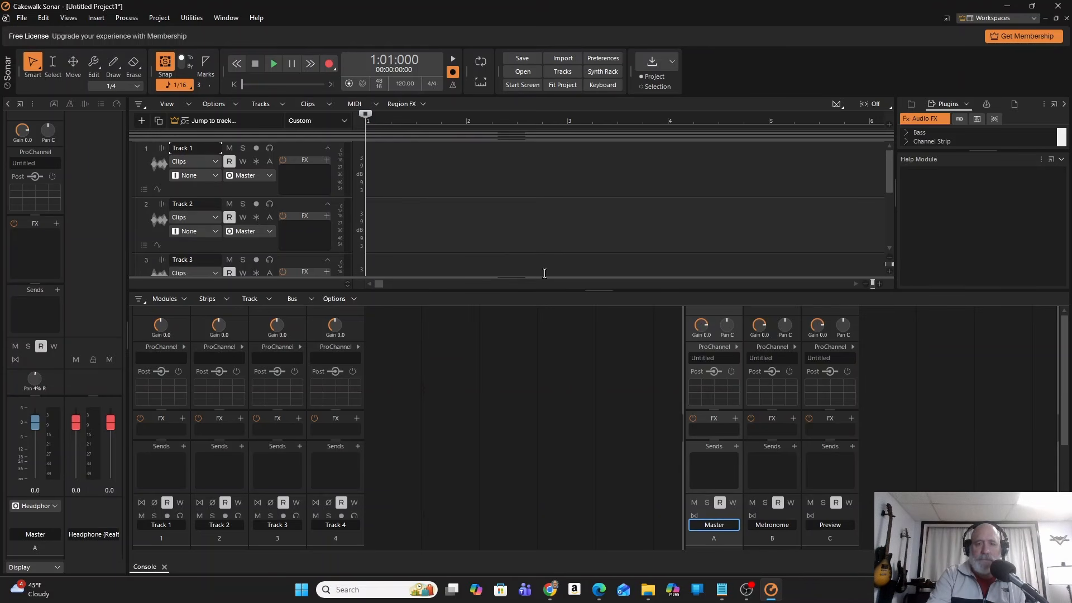
{"action": "left_click", "coordinate": [67, 18]}
{"action": "left_click", "coordinate": [90, 44]}
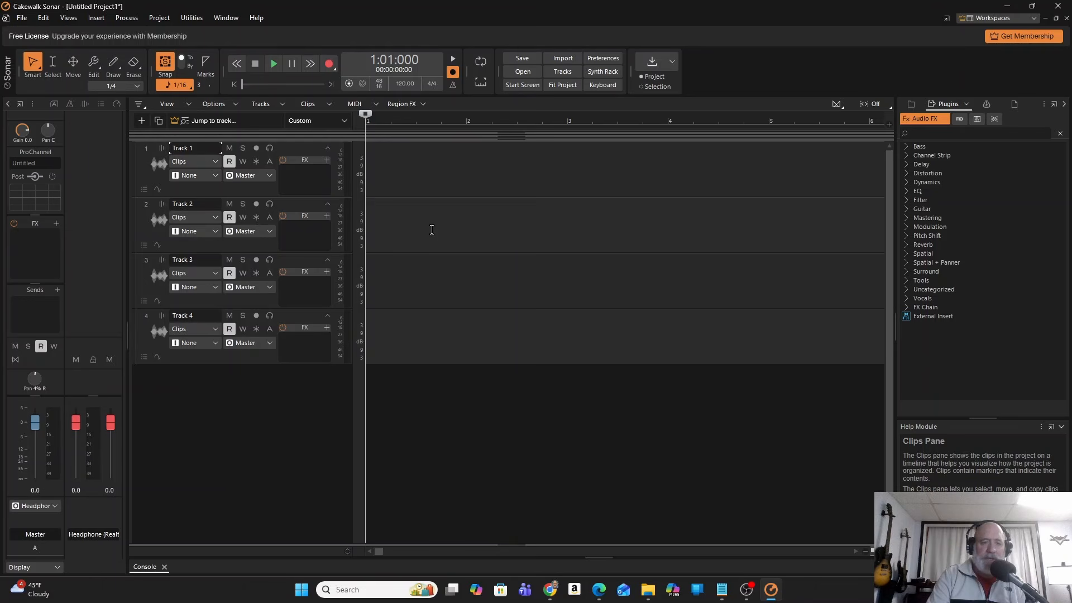
Insert one instrument track using the General MIDI synth Cakewalk TTS-1, with the input left at None.
{"action": "right_click", "coordinate": [232, 395]}
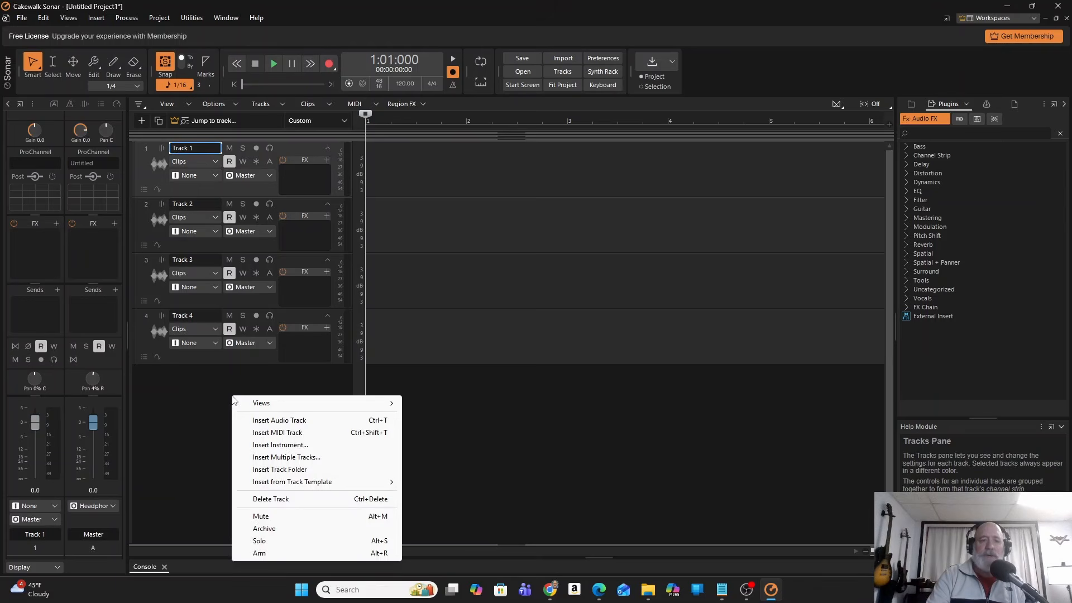
{"action": "left_click", "coordinate": [296, 446]}
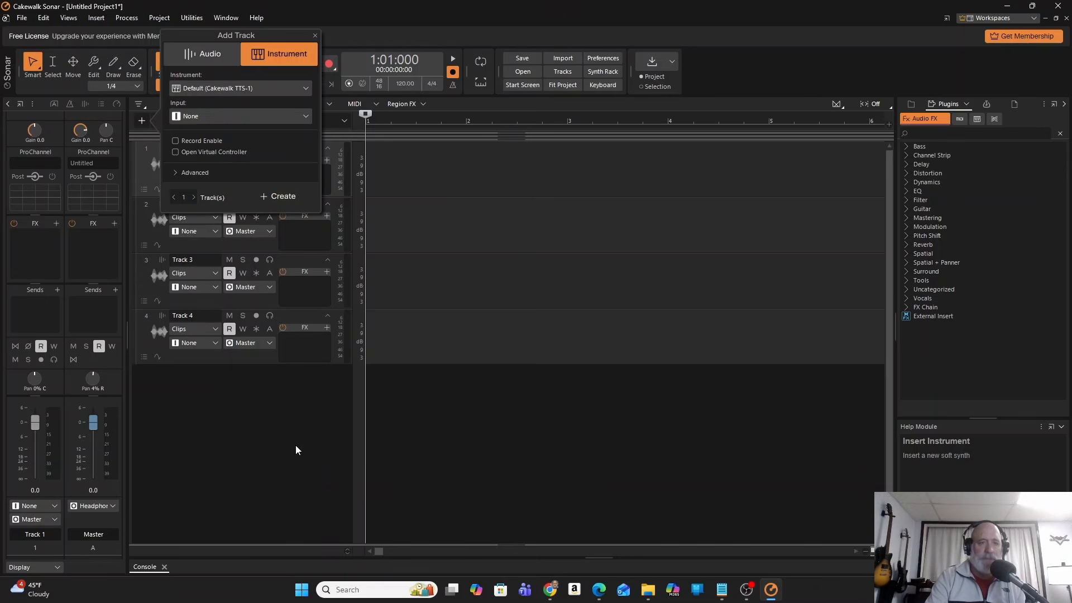
{"action": "left_click", "coordinate": [285, 89]}
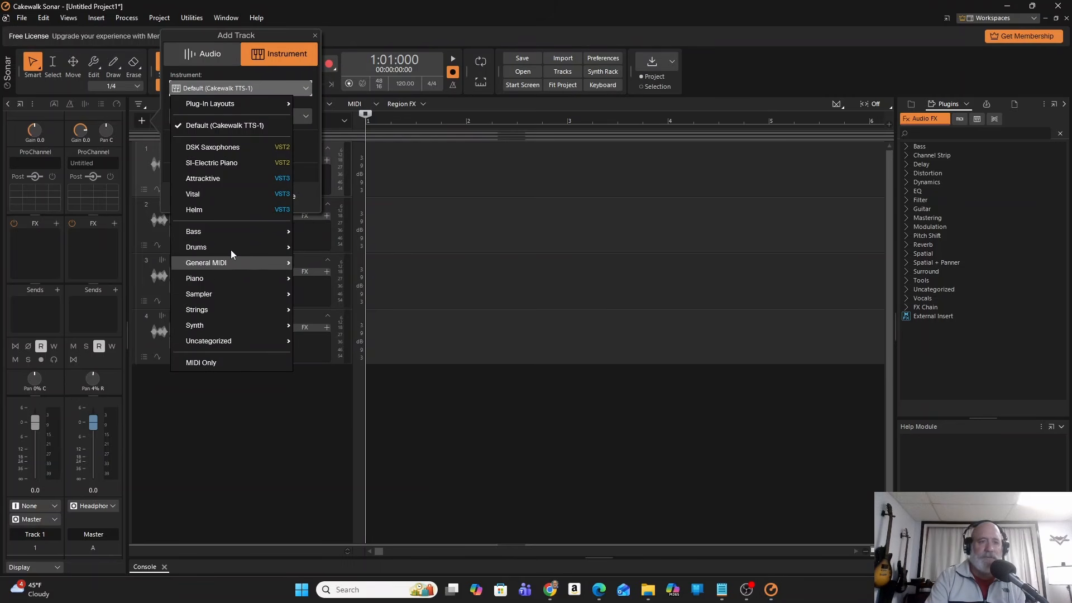
{"action": "mouse_move", "coordinate": [237, 263]}
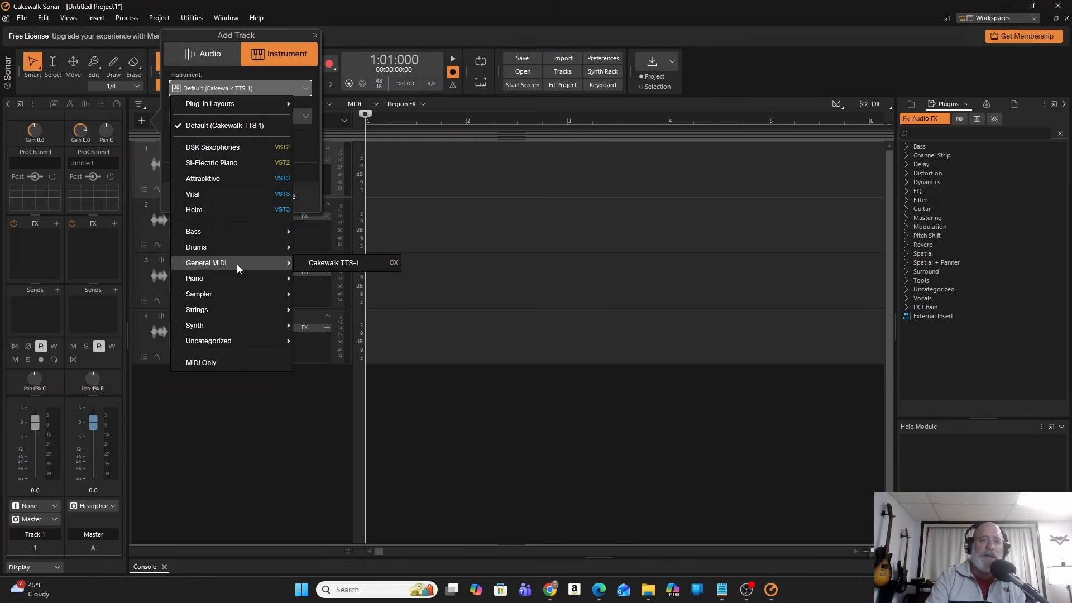
{"action": "left_click", "coordinate": [340, 265]}
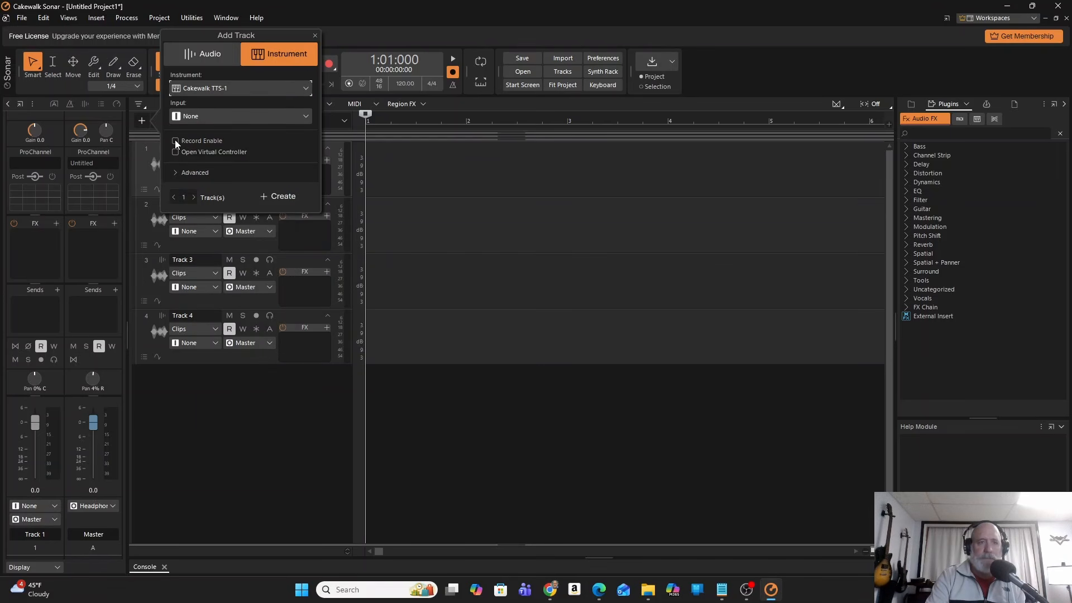
{"action": "left_click", "coordinate": [277, 196]}
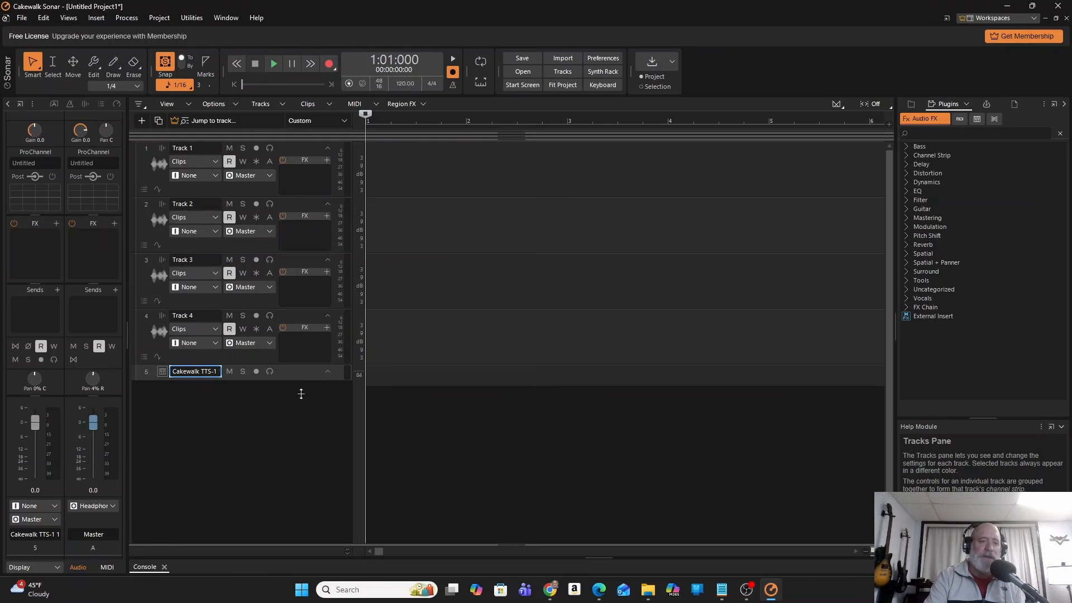
Enlarge the Cakewalk TTS-1 track to reveal its controls, and open its synth window for a look before minimizing it.
{"action": "left_click_drag", "start_coordinate": [303, 379], "coordinate": [303, 424]}
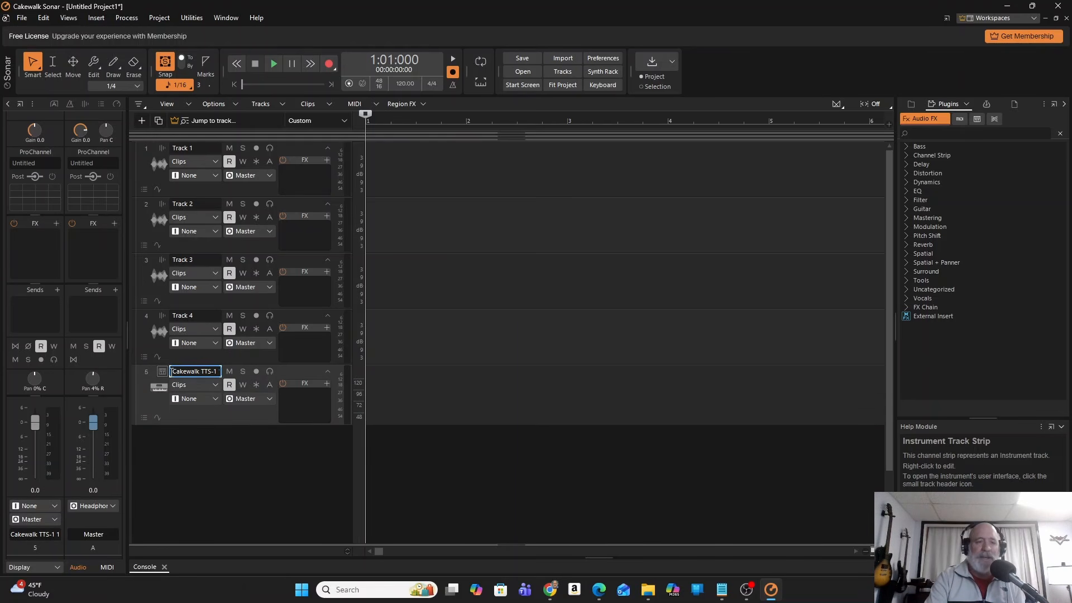
{"action": "left_click", "coordinate": [162, 371]}
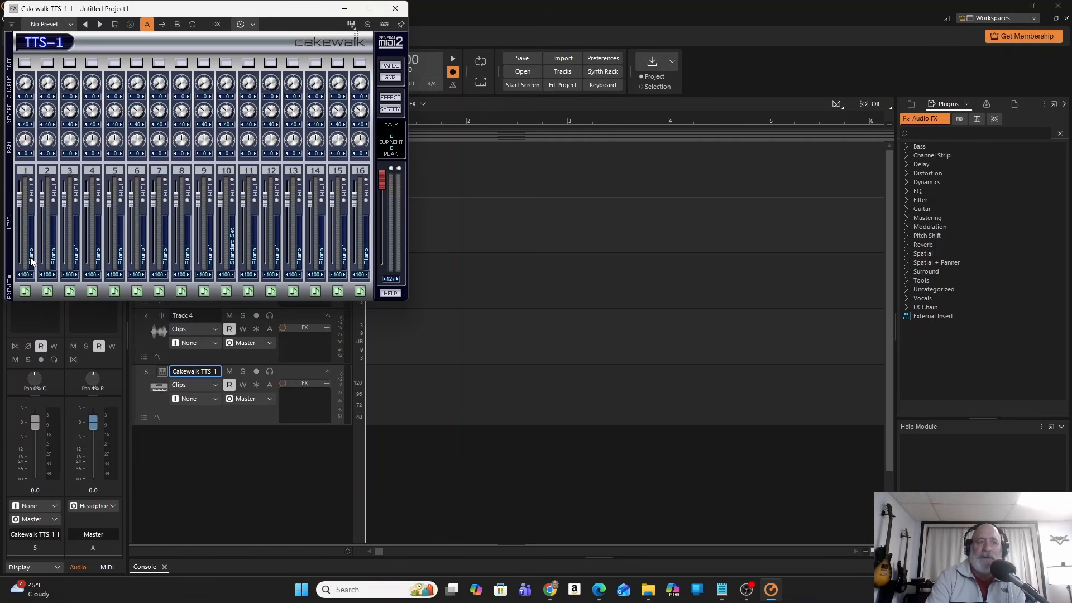
{"action": "left_click", "coordinate": [344, 9]}
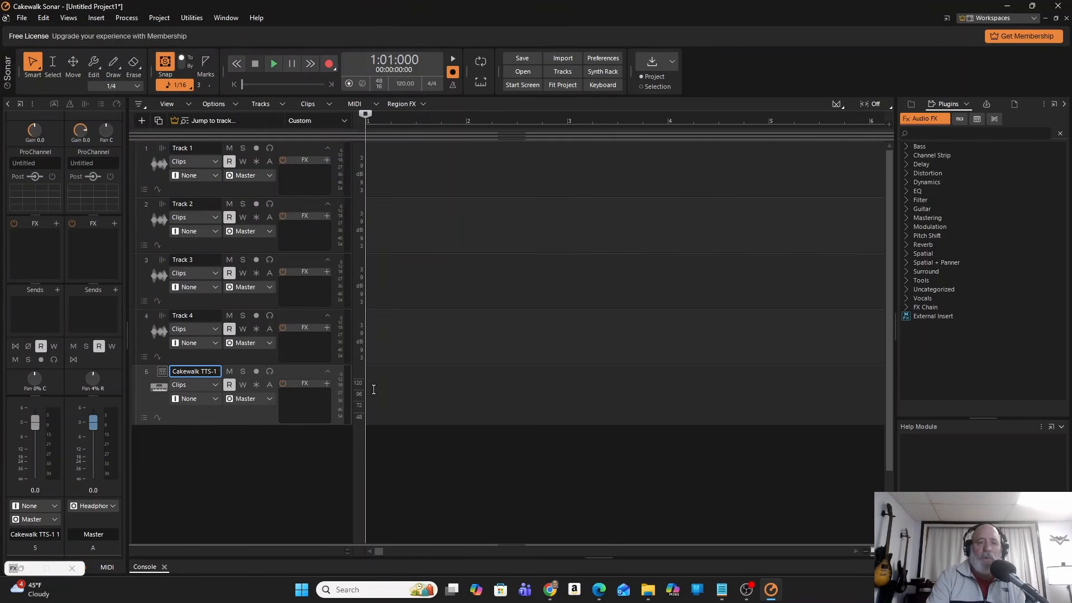
Place the playhead at 1:01:000 and open the Piano Roll View for the Cakewalk TTS-1 track.
{"action": "left_click", "coordinate": [372, 389]}
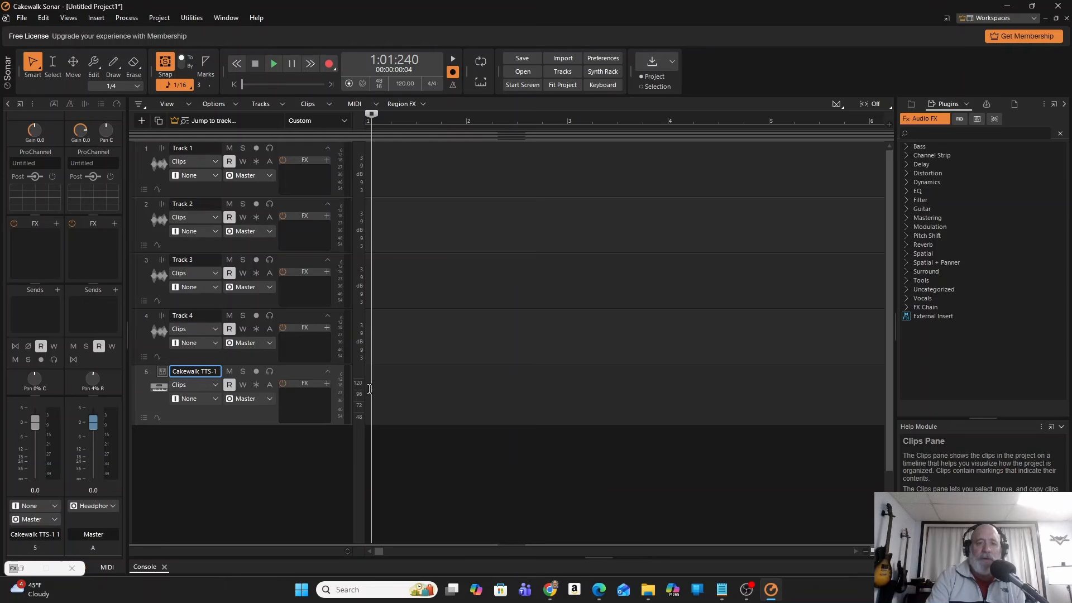
{"action": "left_click", "coordinate": [366, 389]}
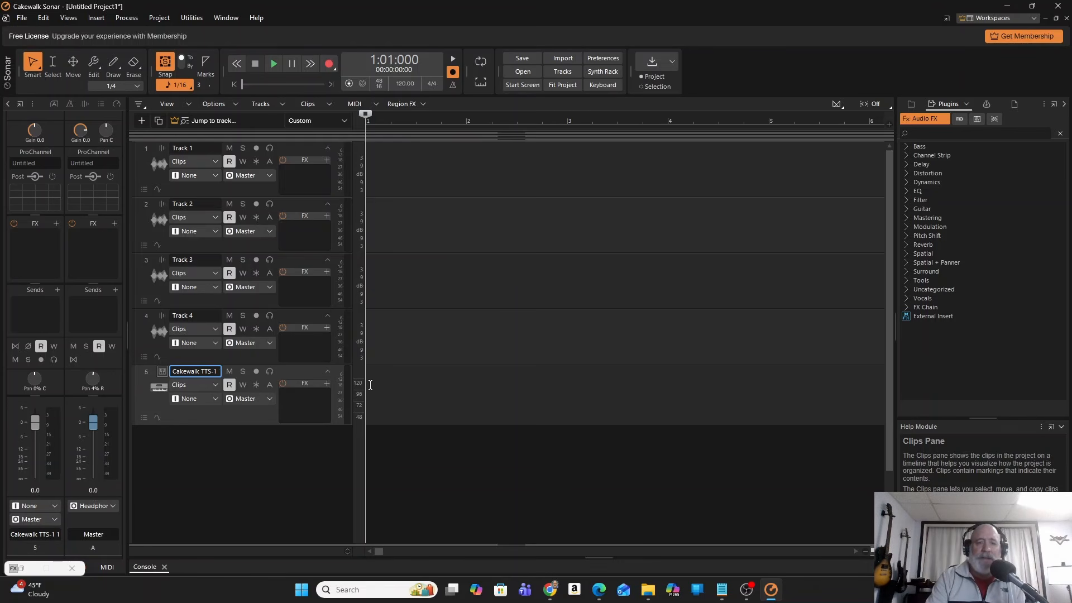
{"action": "left_click", "coordinate": [370, 386]}
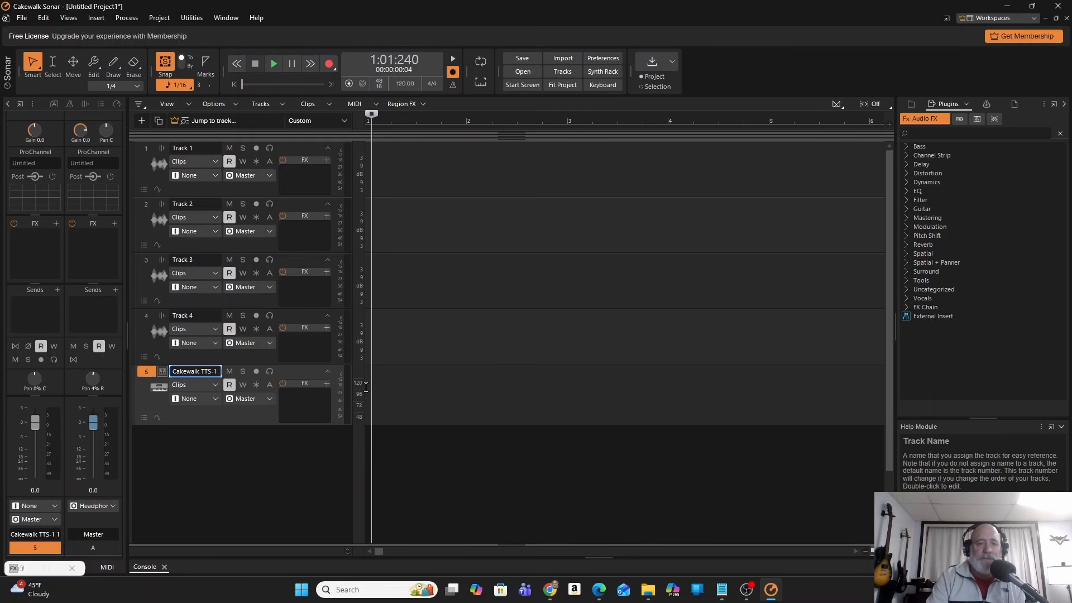
{"action": "left_click", "coordinate": [366, 387]}
{"action": "right_click", "coordinate": [367, 388]}
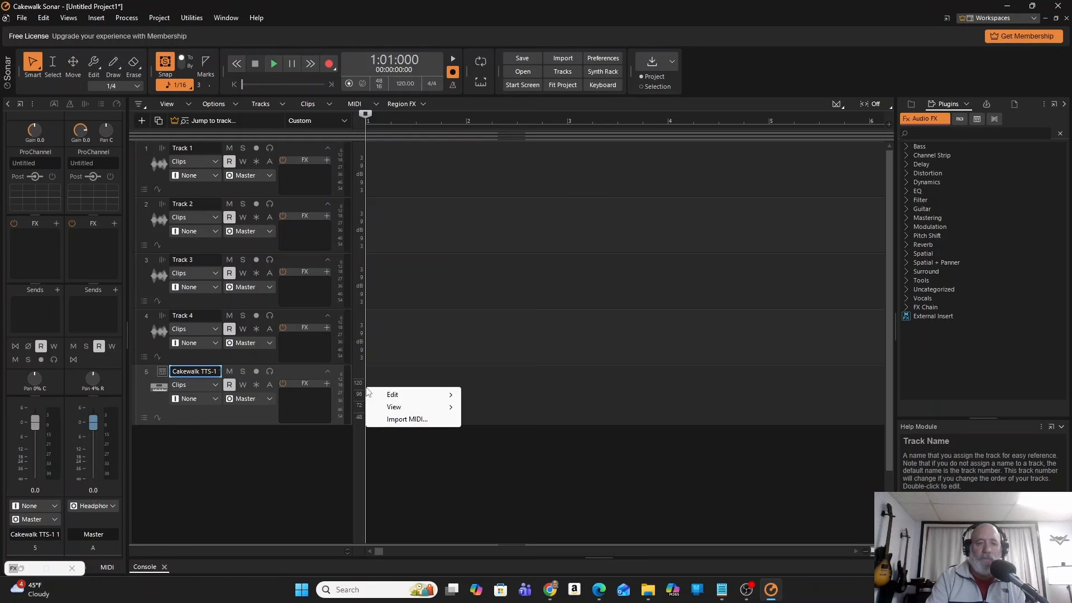
{"action": "mouse_move", "coordinate": [410, 407]}
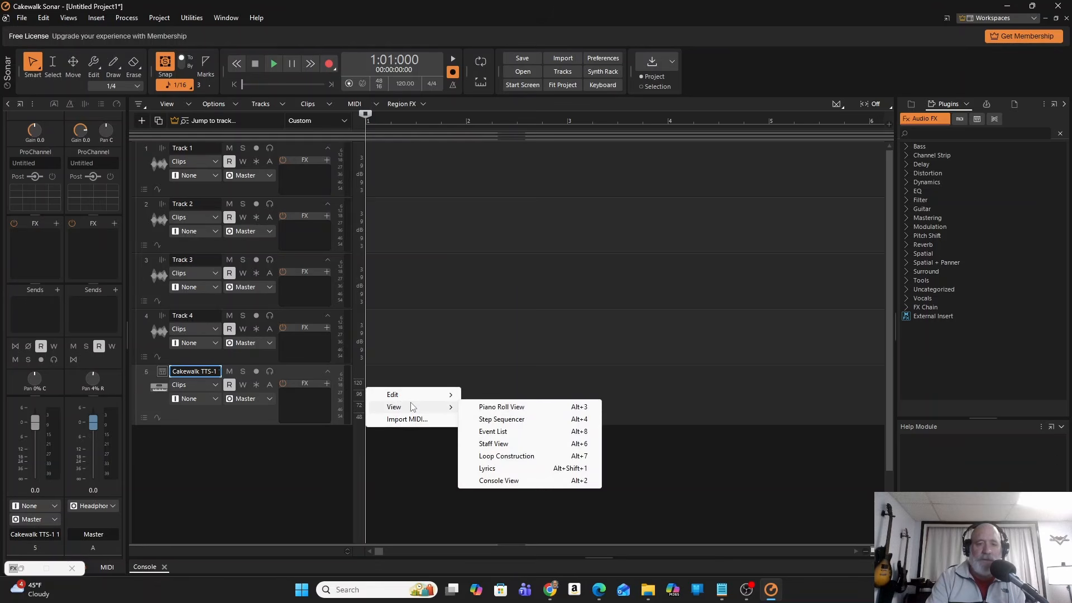
{"action": "left_click", "coordinate": [512, 407]}
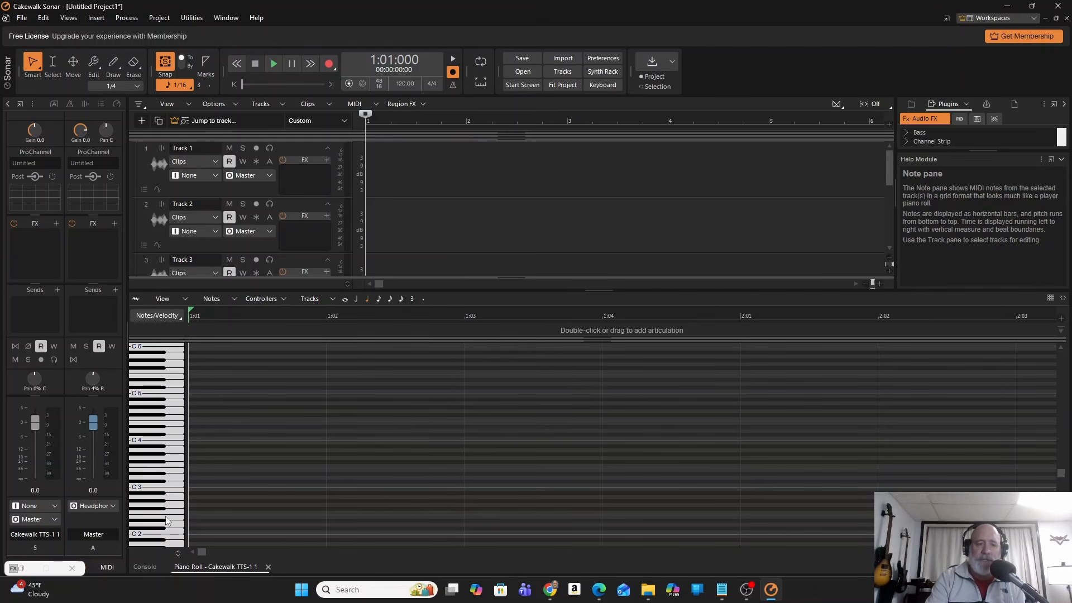
Draw quarter notes A3, D4 and Eb4 and line them up consecutively on beats 1, 2 and 3 of the first measure.
{"action": "left_click", "coordinate": [200, 450]}
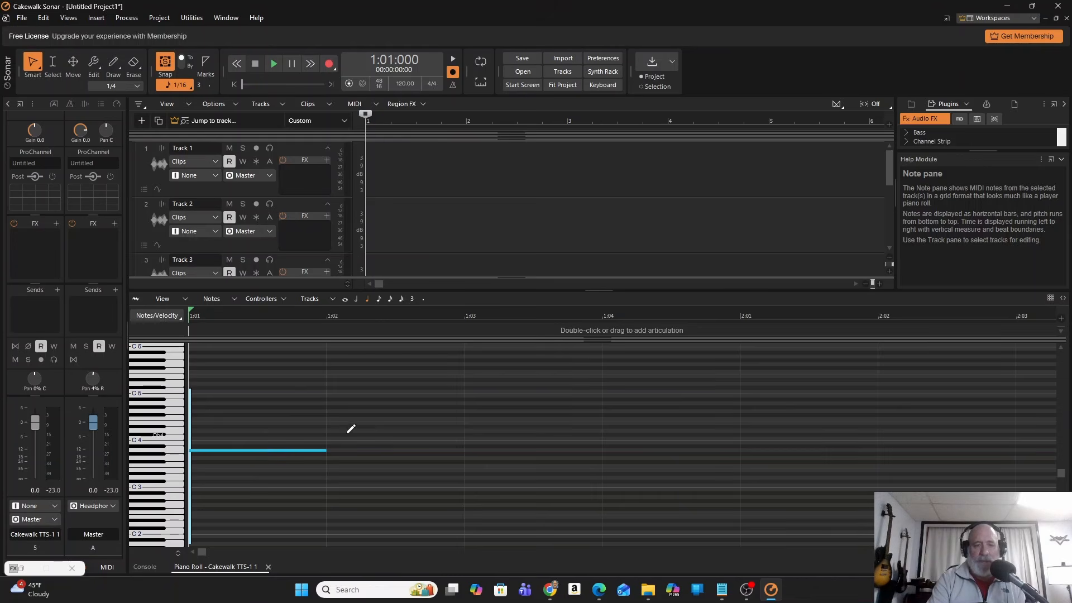
{"action": "left_click", "coordinate": [366, 430]}
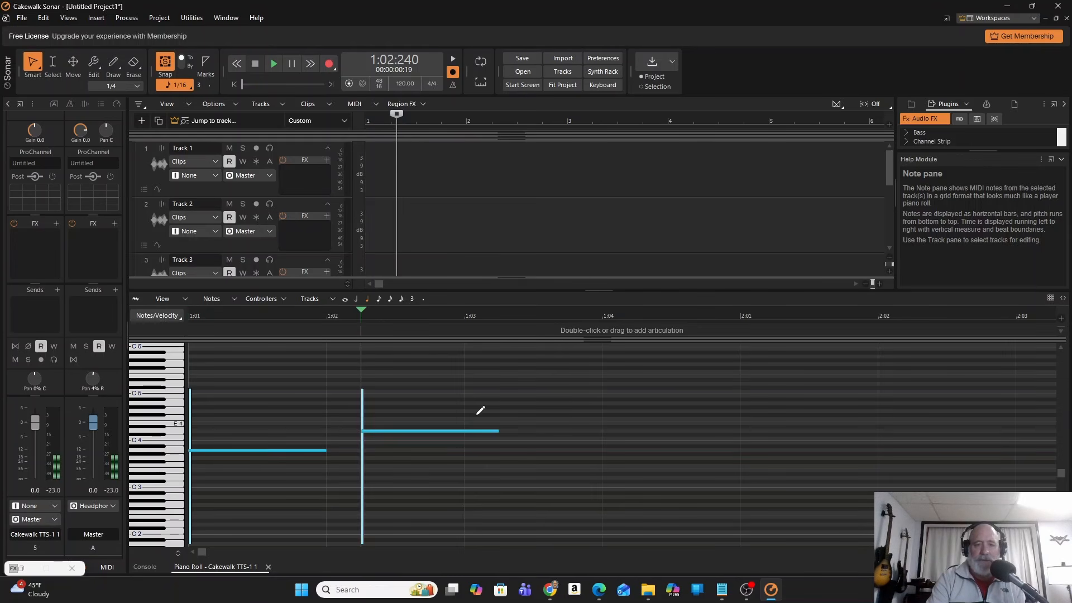
{"action": "left_click", "coordinate": [622, 422]}
{"action": "left_click_drag", "start_coordinate": [421, 431], "coordinate": [388, 431]}
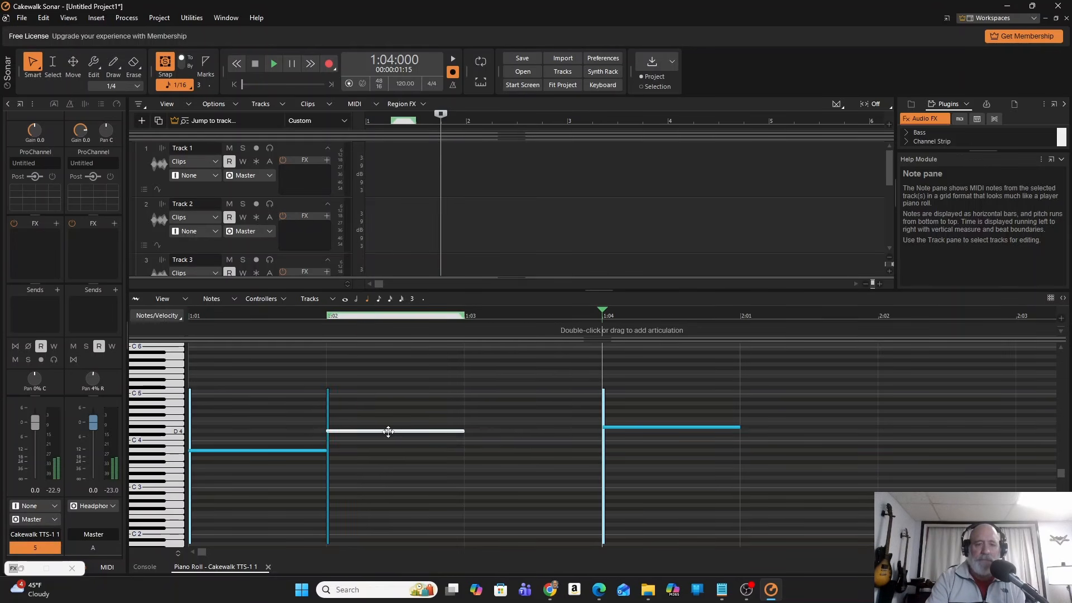
{"action": "left_click", "coordinate": [665, 427]}
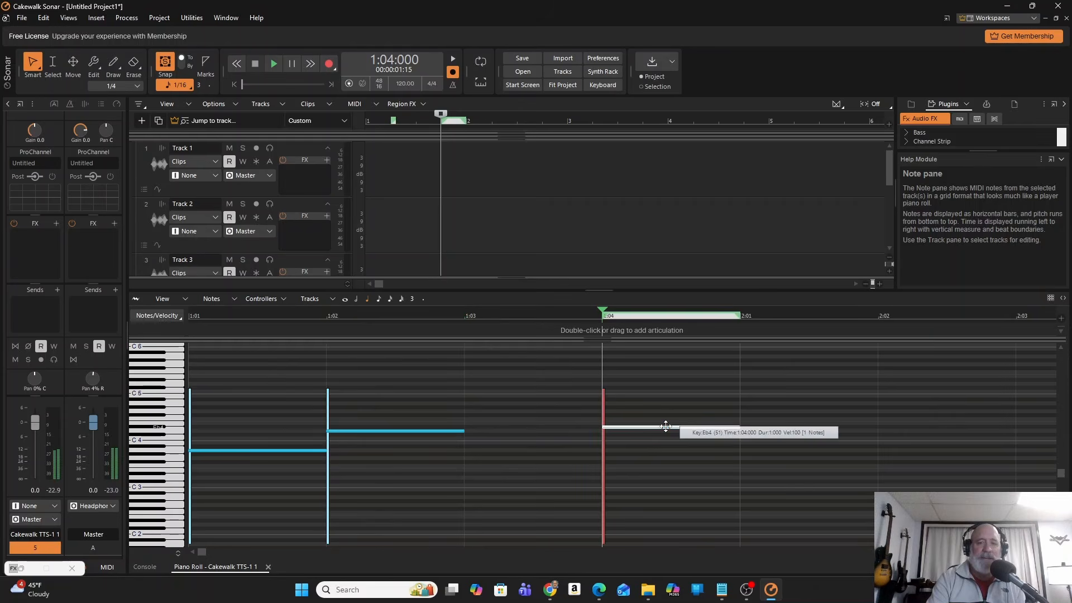
{"action": "left_click_drag", "start_coordinate": [666, 427], "coordinate": [528, 428]}
{"action": "left_click_drag", "start_coordinate": [528, 425], "coordinate": [529, 424]}
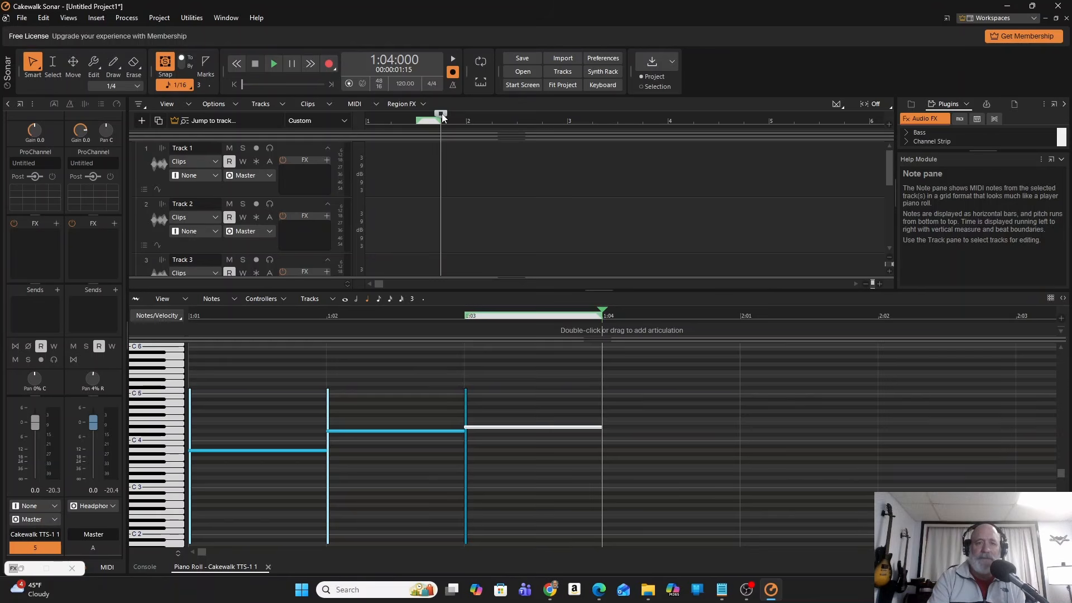
Rewind to the start of the project and play back the three quarter notes, pausing after they end.
{"action": "key", "text": "w"}
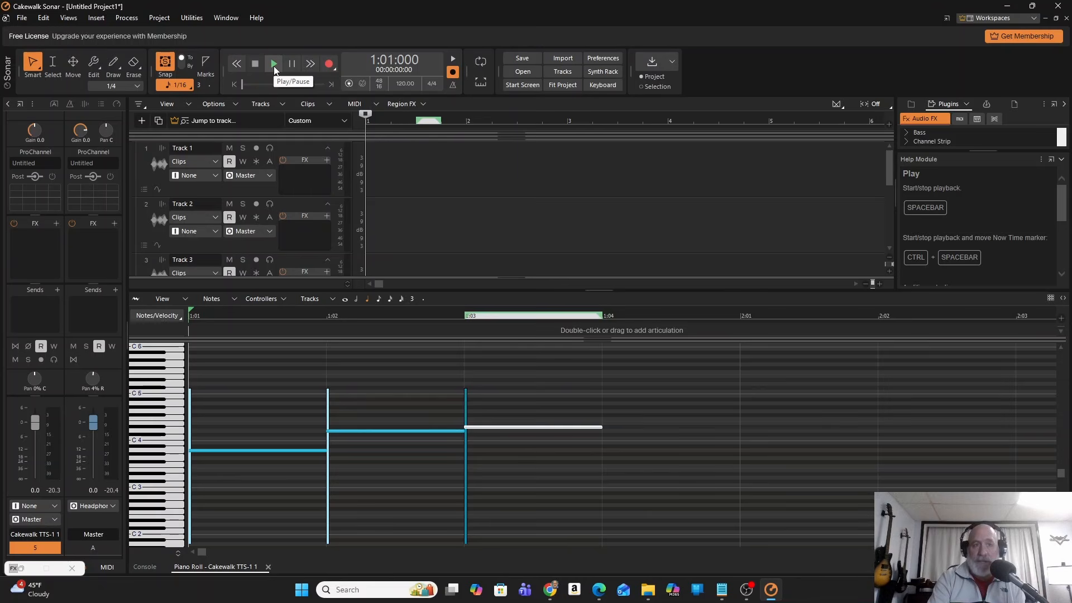
{"action": "left_click", "coordinate": [273, 64]}
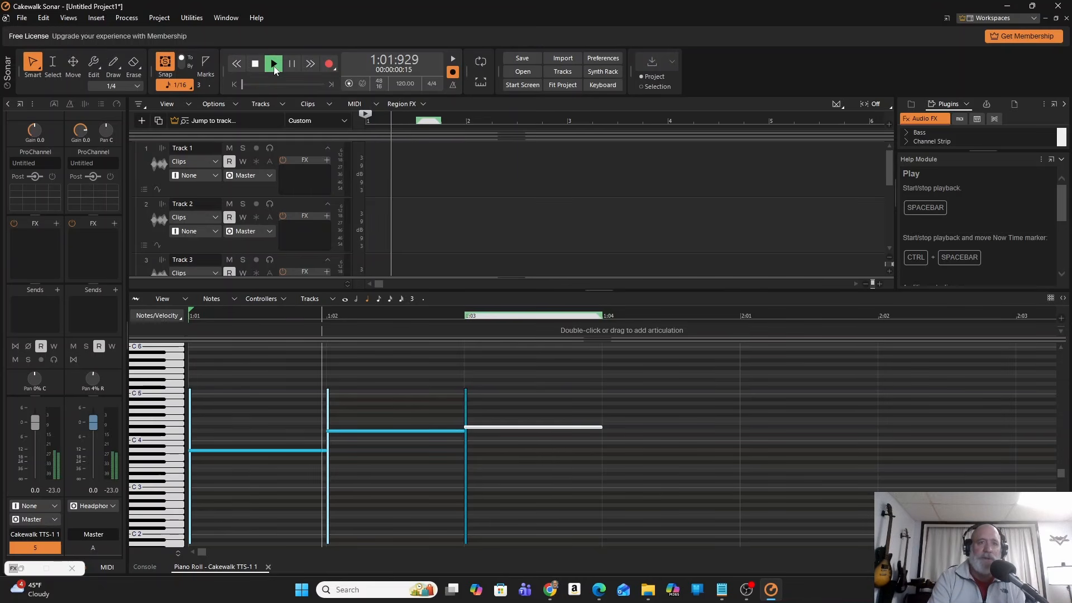
{"action": "left_click", "coordinate": [291, 65]}
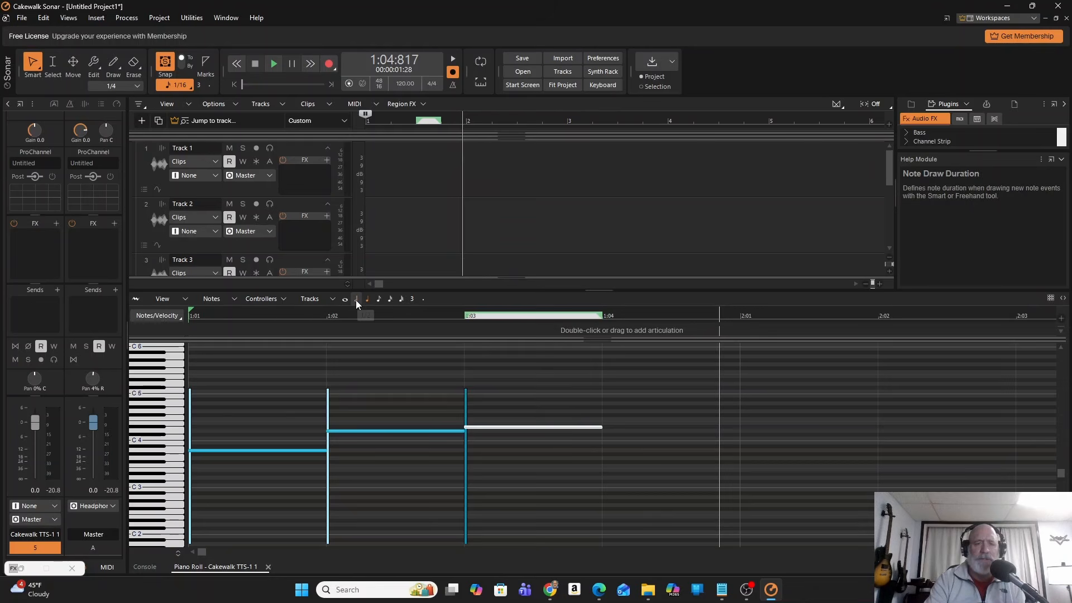
Delete the D4, Eb4 and A3 quarter notes from the piano roll.
{"action": "left_click", "coordinate": [385, 431]}
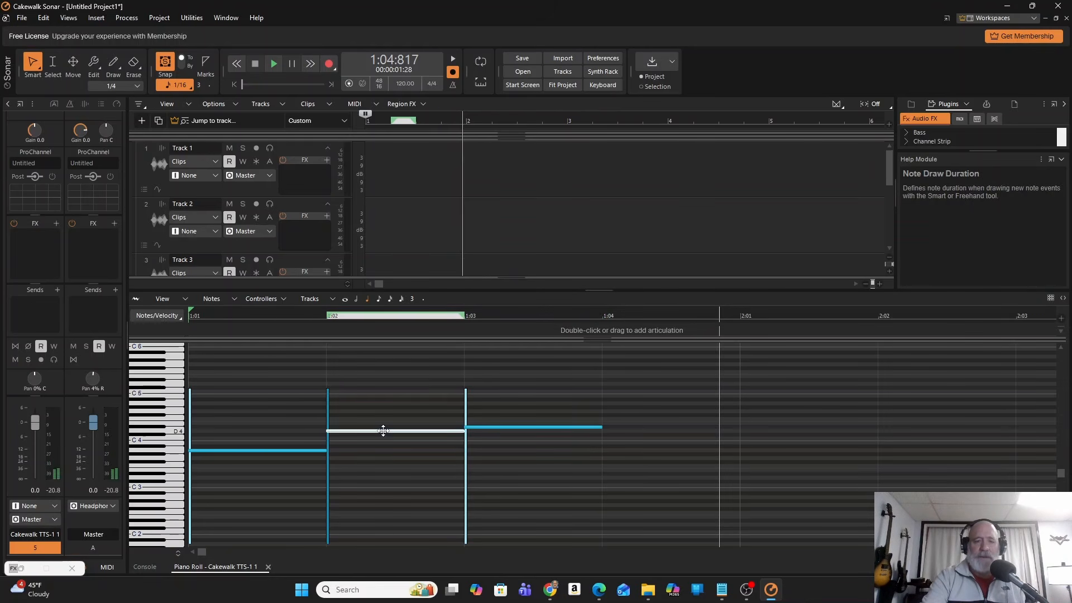
{"action": "key", "text": "Delete"}
{"action": "left_click", "coordinate": [538, 427]}
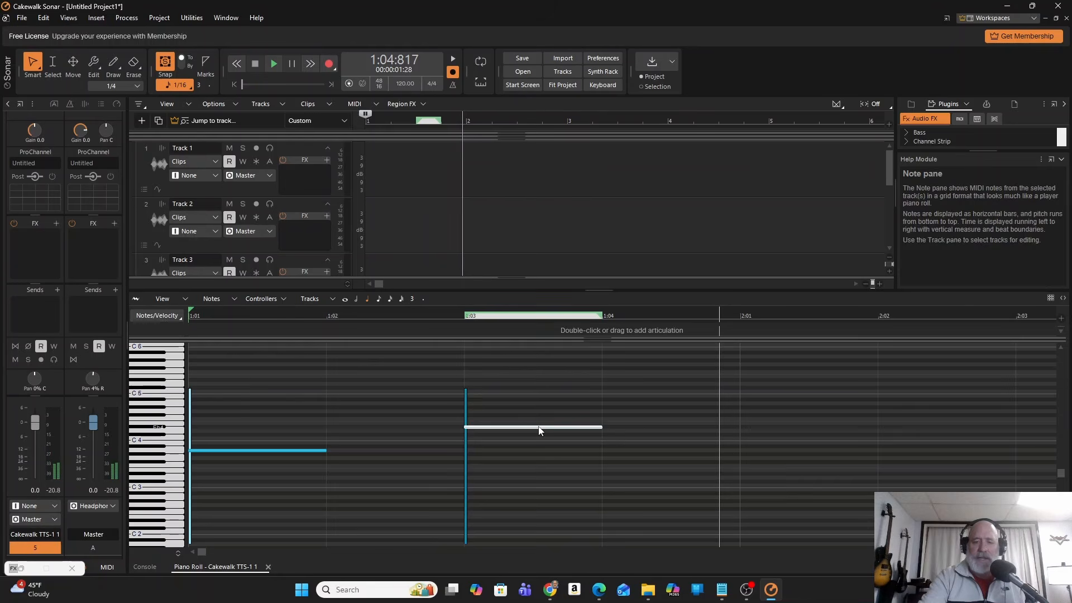
{"action": "key", "text": "Delete"}
{"action": "left_click", "coordinate": [249, 453]}
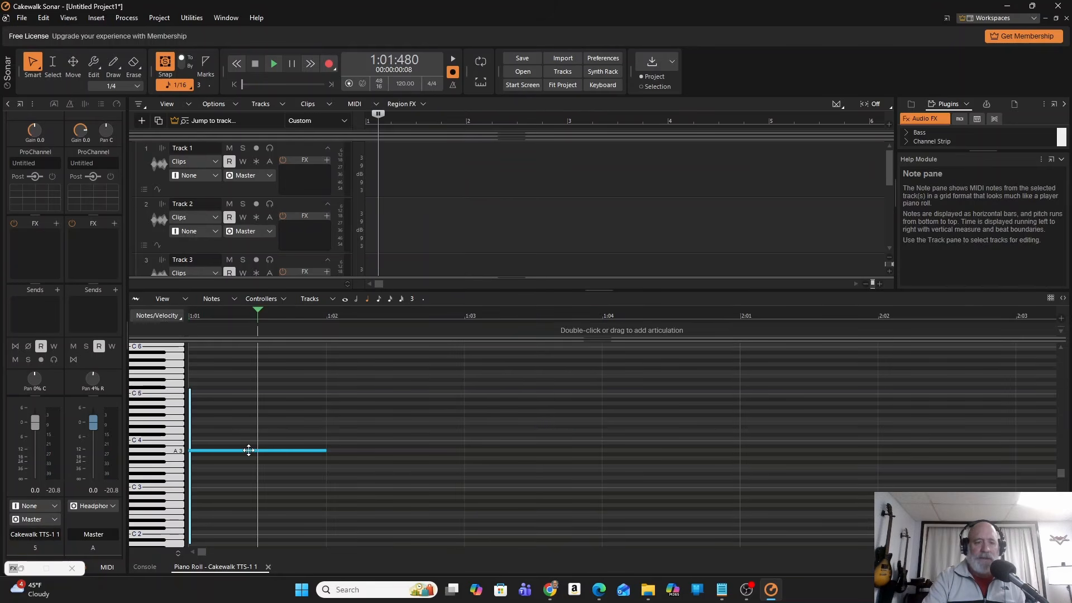
{"action": "left_click", "coordinate": [248, 450]}
{"action": "key", "text": "Delete"}
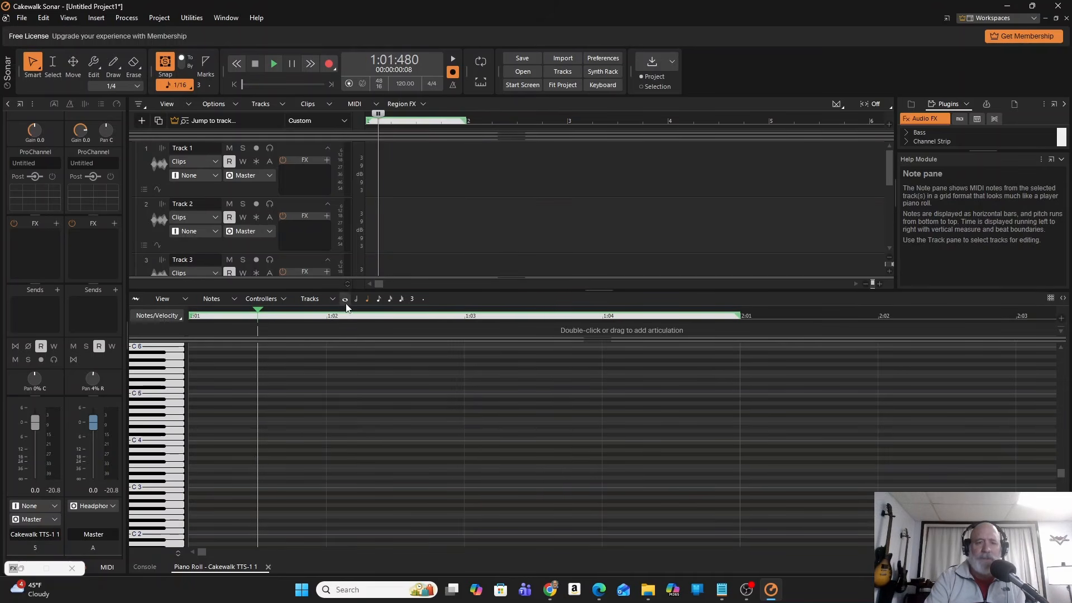
Draw an A3 whole note starting at 1:01 and play it back, stopping playback at the end.
{"action": "left_click", "coordinate": [198, 450]}
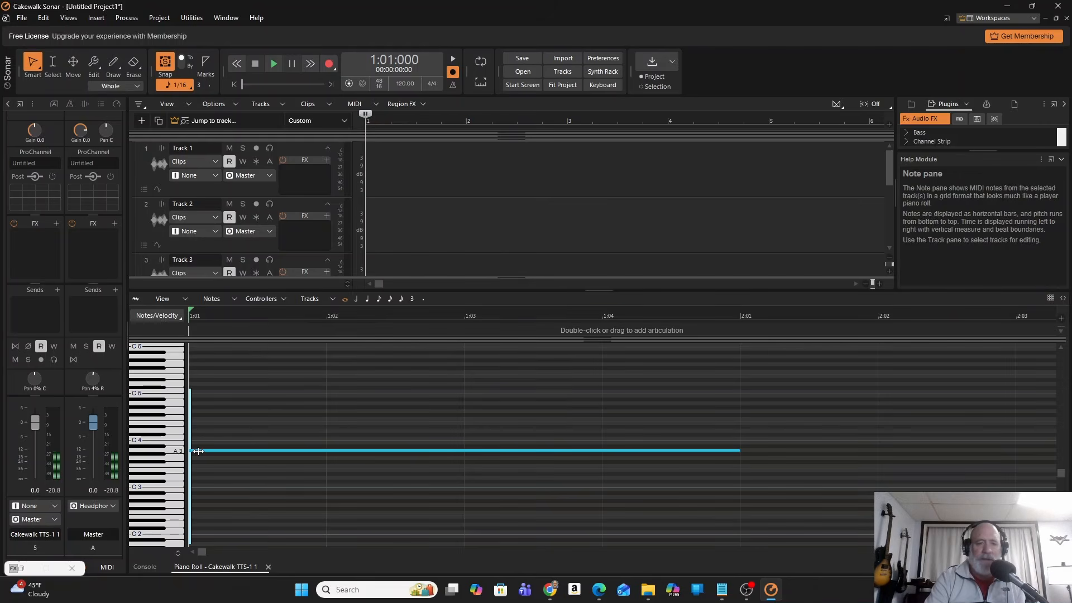
{"action": "left_click", "coordinate": [275, 65]}
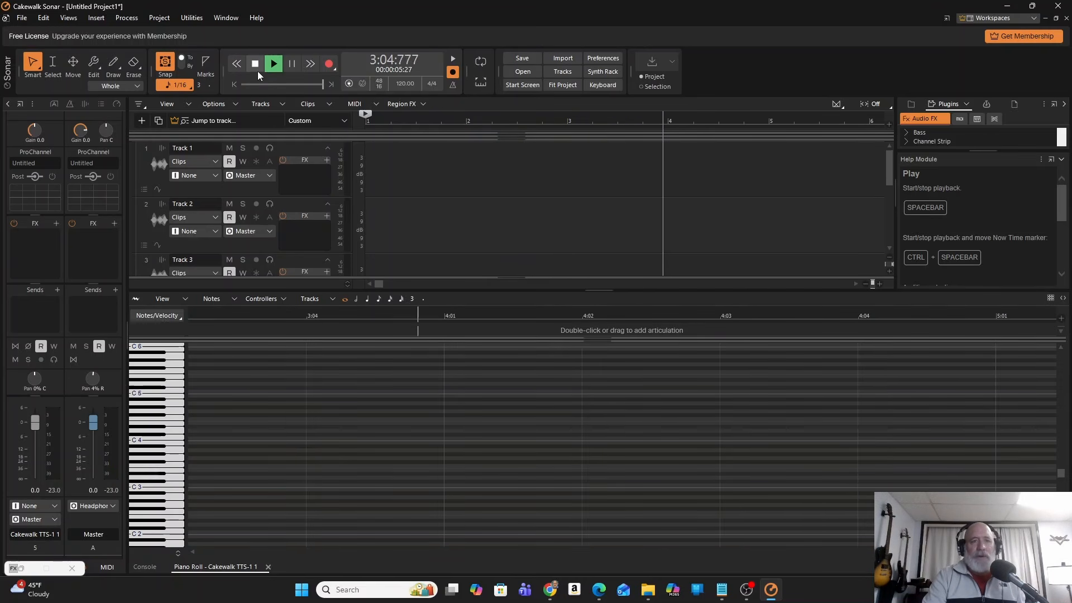
{"action": "left_click", "coordinate": [255, 64]}
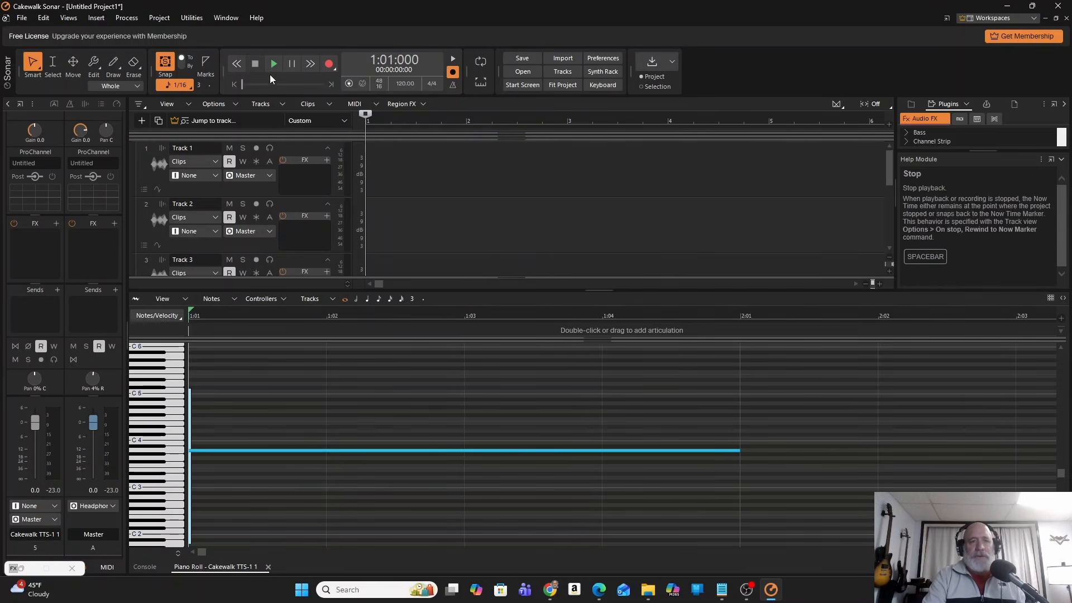
Delete the A3 whole note from the piano roll and collapse the piano roll to reveal the full track list.
{"action": "left_click", "coordinate": [260, 450]}
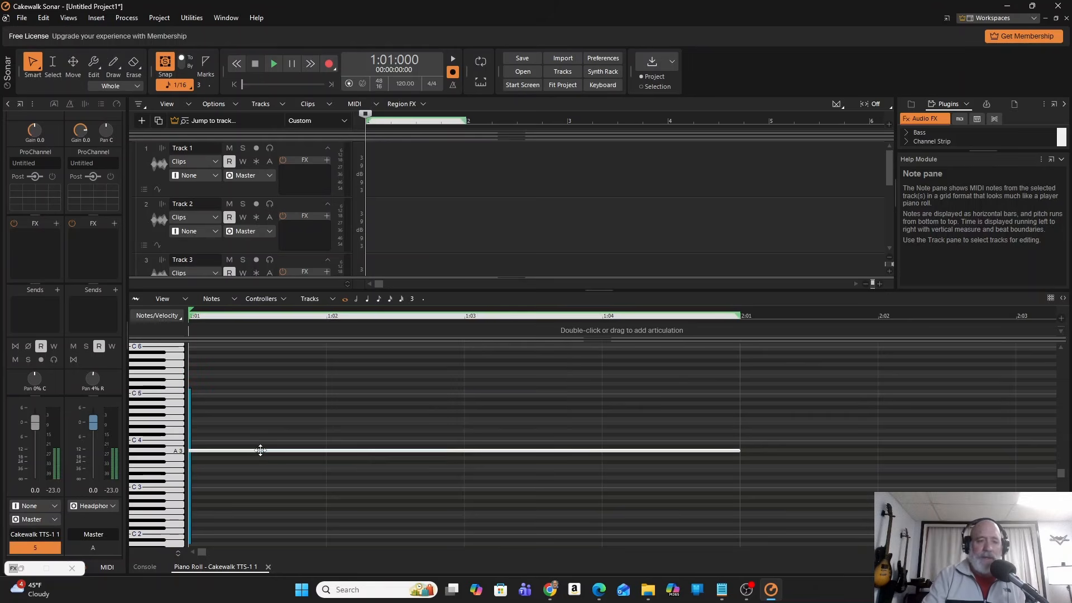
{"action": "key", "text": "Delete"}
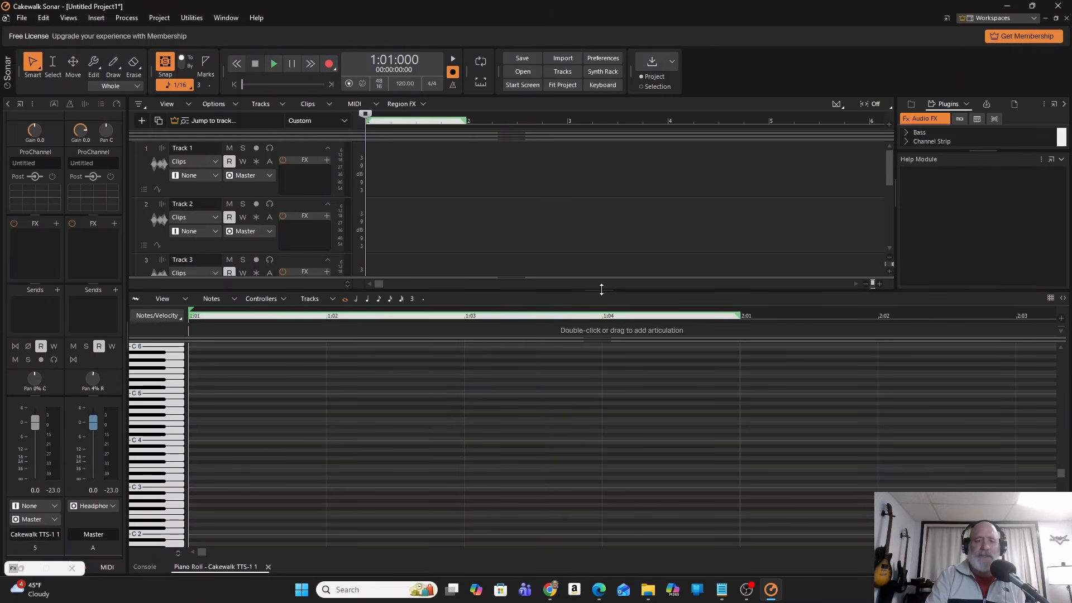
{"action": "left_click_drag", "start_coordinate": [601, 290], "coordinate": [599, 557]}
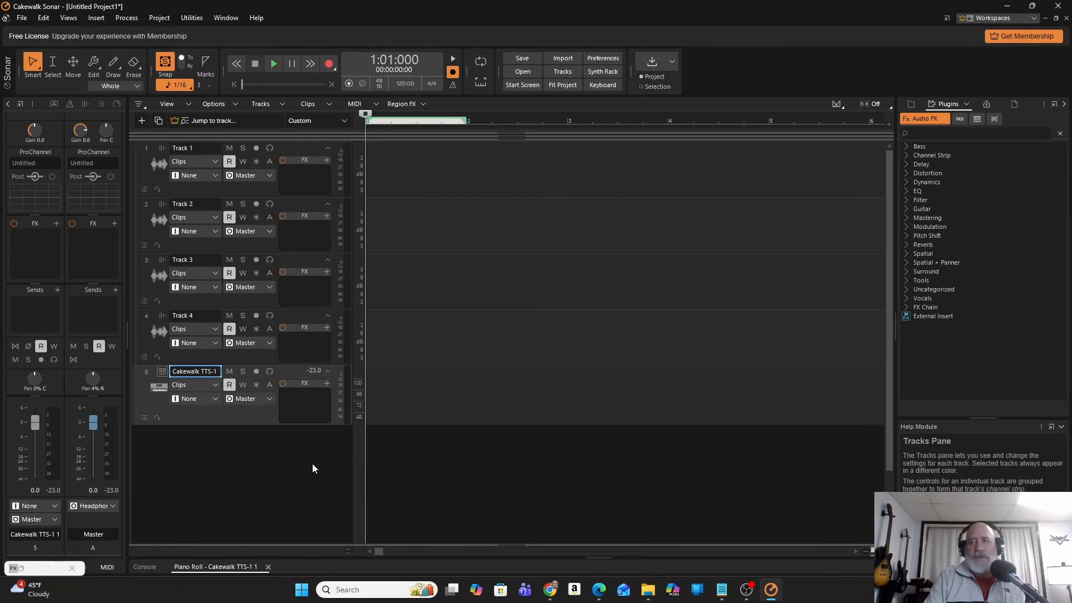
Open the recent project Twilight Zone.cwp and hide the bus pane so more of its tracks are displayed.
{"action": "left_click", "coordinate": [25, 18]}
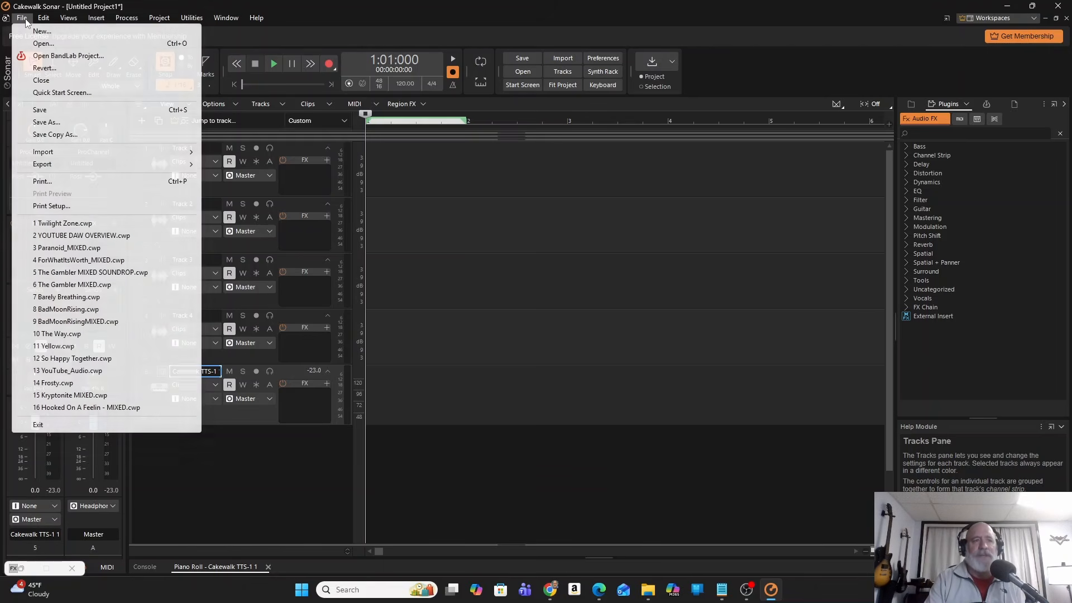
{"action": "left_click", "coordinate": [82, 221]}
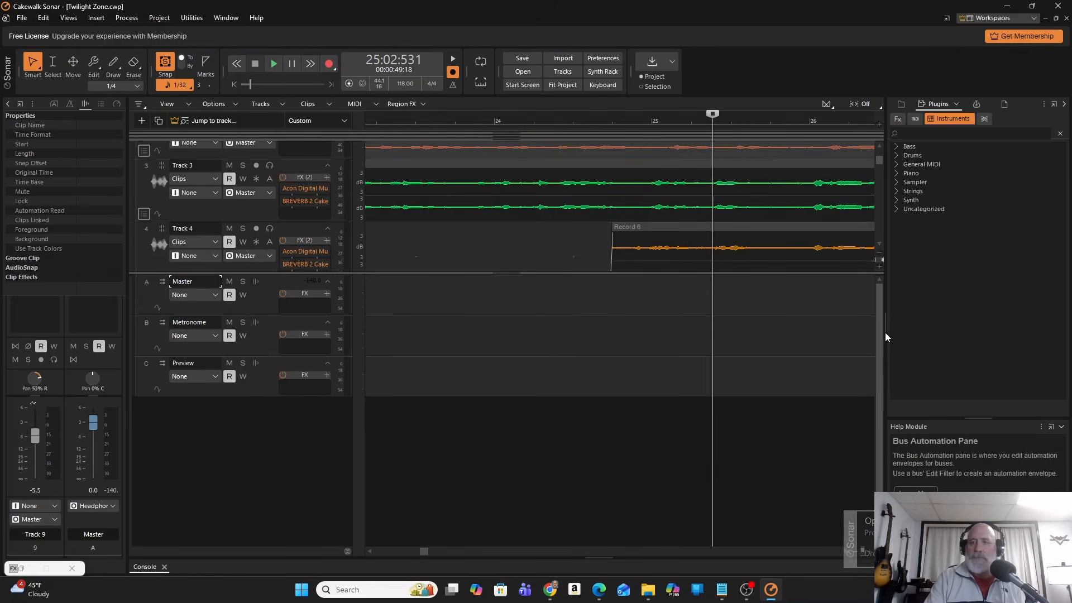
{"action": "left_click_drag", "start_coordinate": [879, 161], "coordinate": [873, 107]}
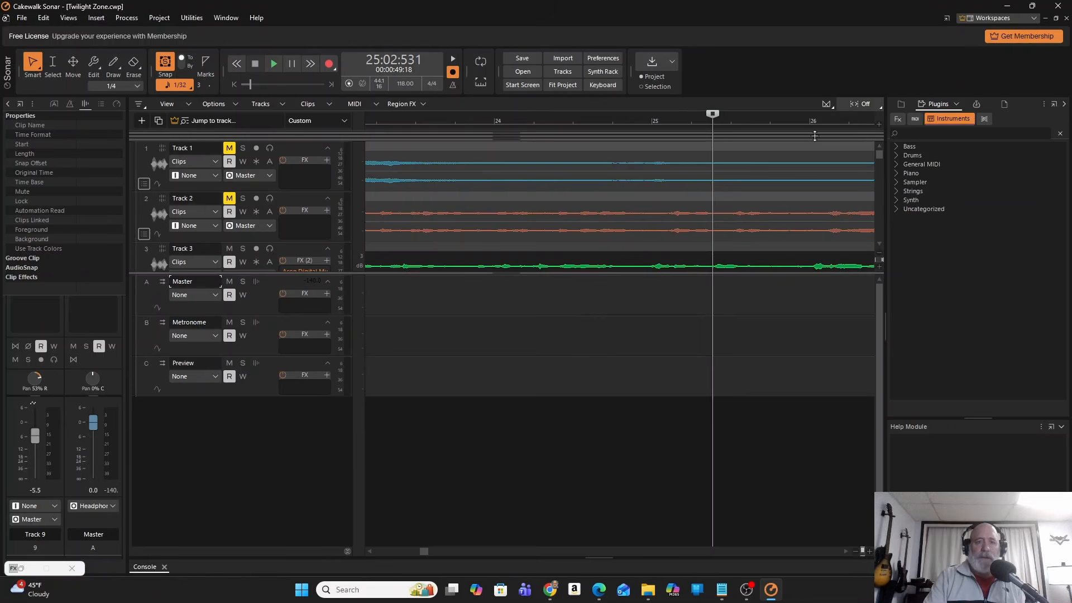
{"action": "double_click", "coordinate": [351, 273]}
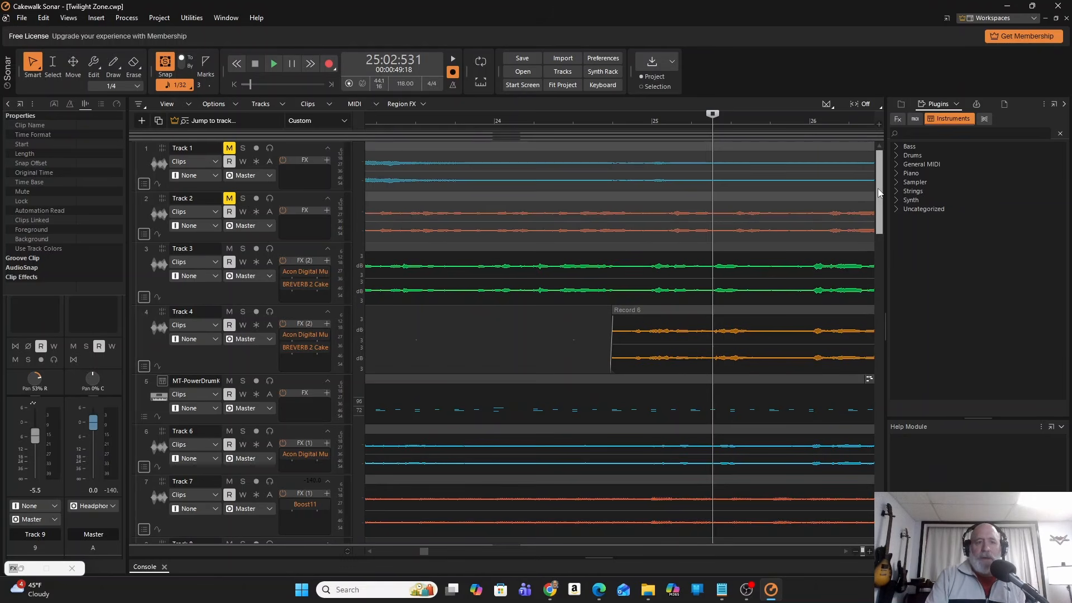
{"action": "mouse_move", "coordinate": [876, 176]}
{"action": "left_mouse_down"}
{"action": "mouse_move", "coordinate": [881, 203]}
{"action": "mouse_move", "coordinate": [876, 164]}
{"action": "left_mouse_up"}
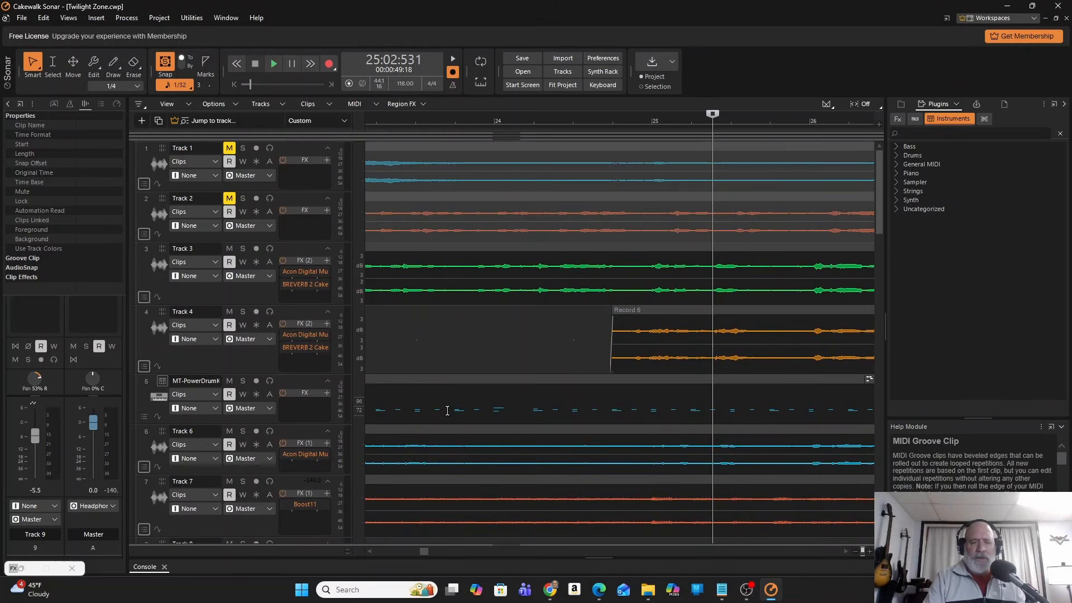
Open the MT-PowerDrumKit instrument on track 5, enable its sound for the session, and close its window.
{"action": "left_click", "coordinate": [448, 410]}
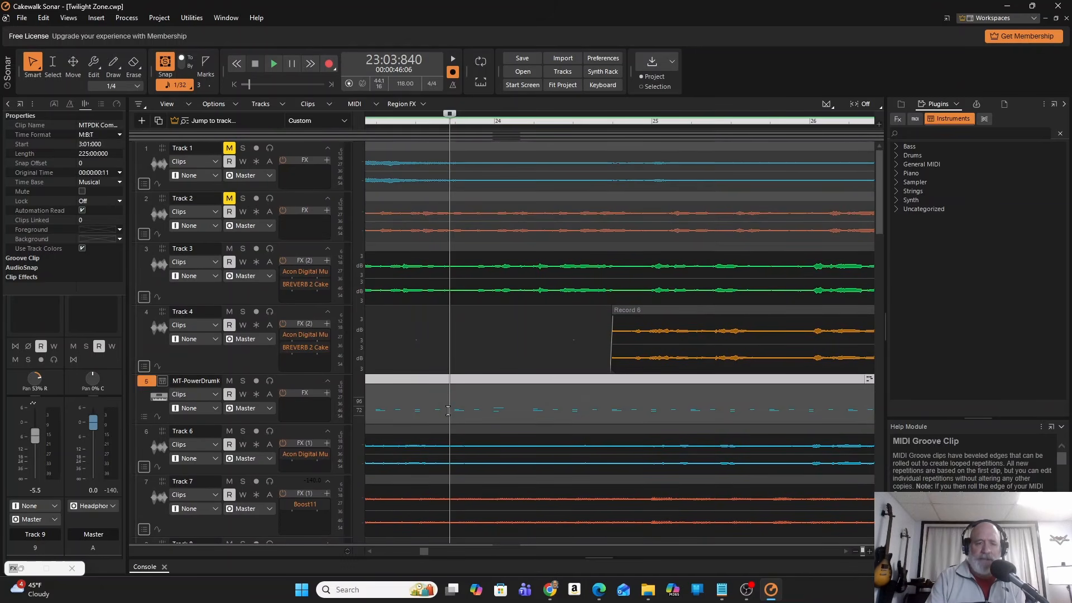
{"action": "left_click", "coordinate": [161, 381]}
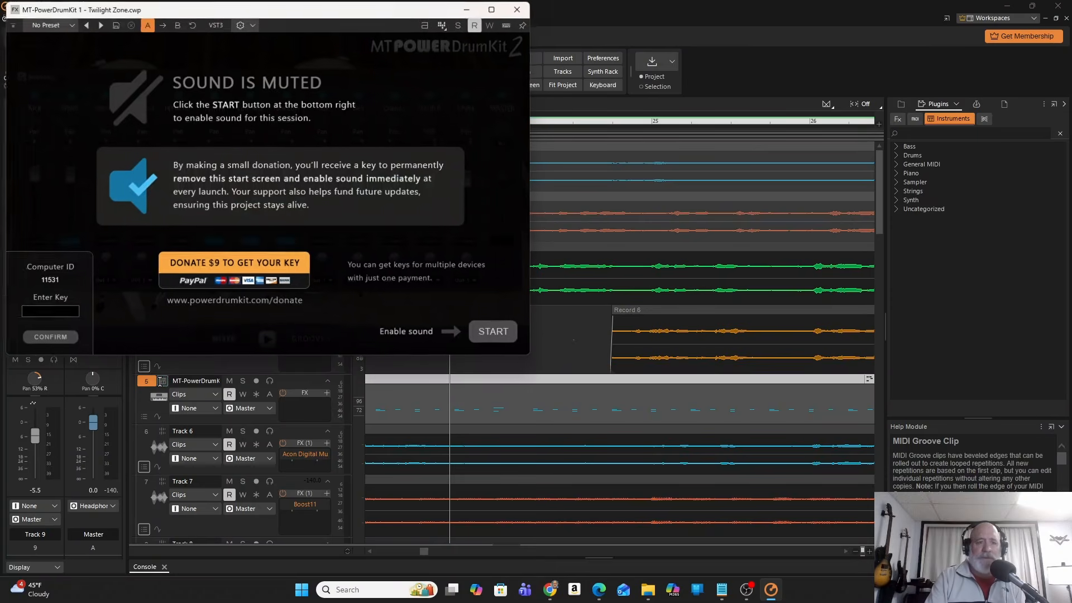
{"action": "left_click", "coordinate": [495, 333]}
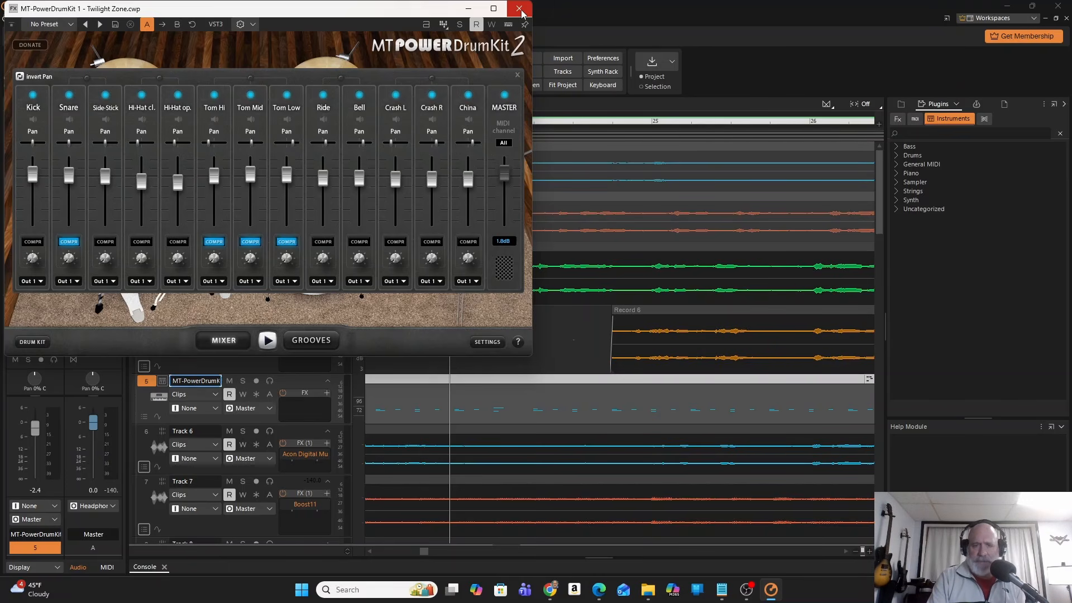
{"action": "left_click", "coordinate": [519, 9]}
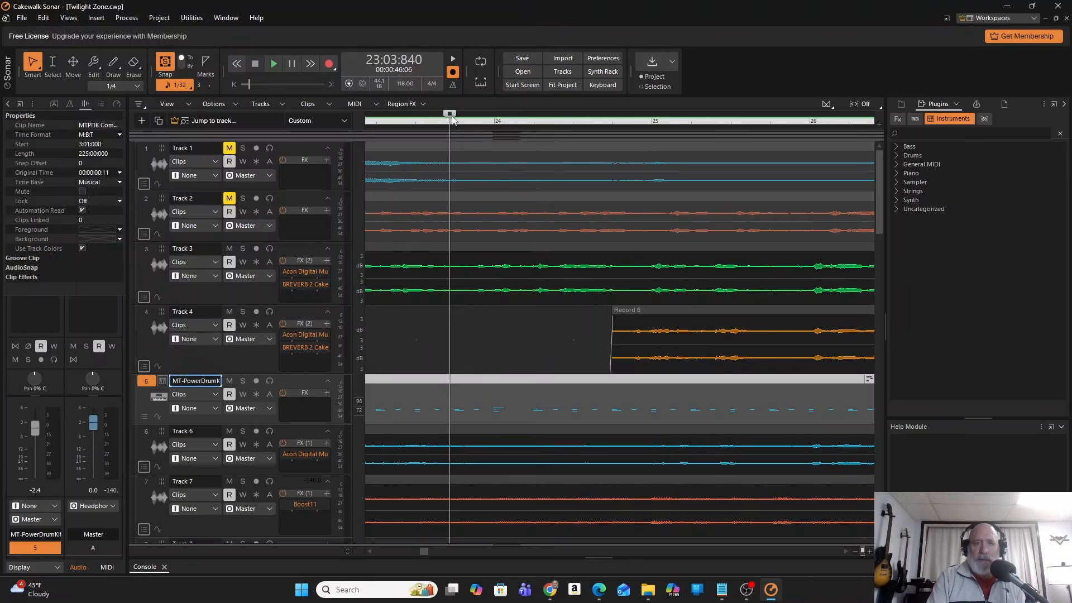
Play the drum track from the project start and set the playback position to the drum clip's end at 228:01:000.
{"action": "left_click_drag", "start_coordinate": [450, 116], "coordinate": [81, 139]}
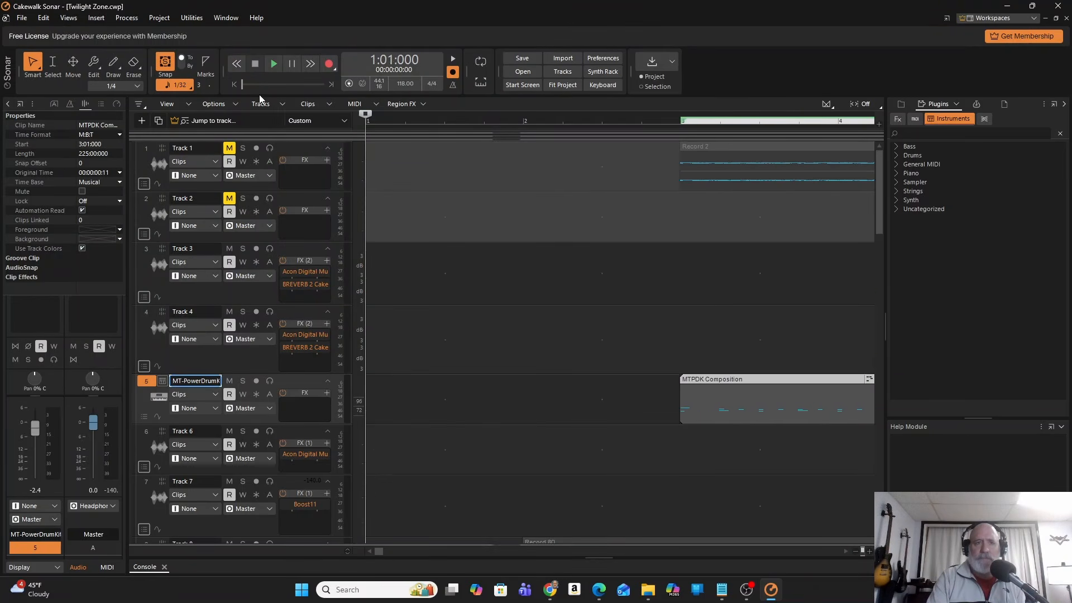
{"action": "left_click", "coordinate": [275, 65]}
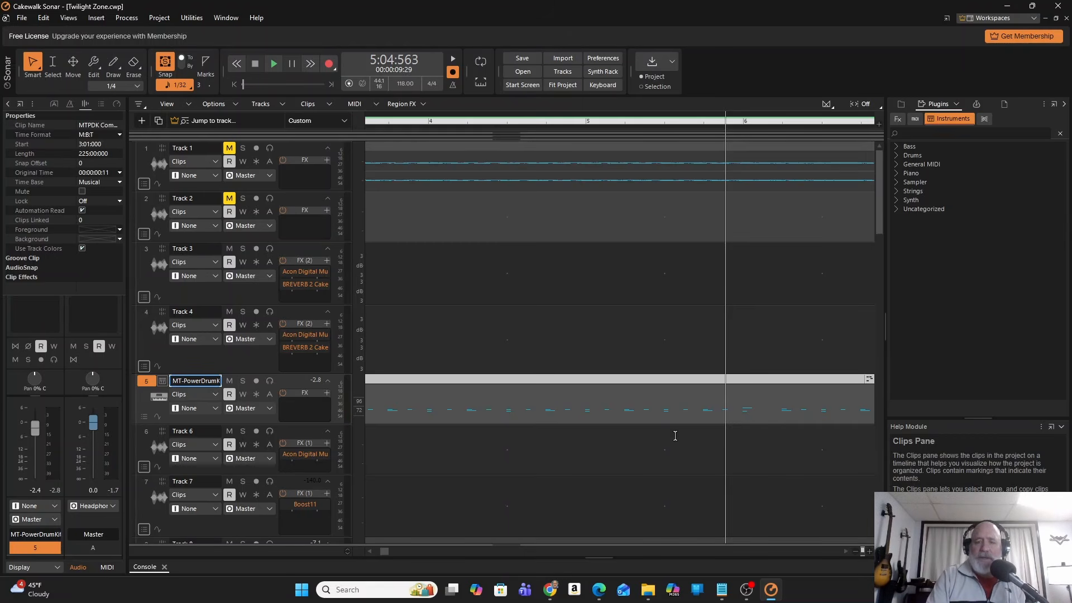
{"action": "left_click_drag", "start_coordinate": [384, 553], "coordinate": [315, 553]}
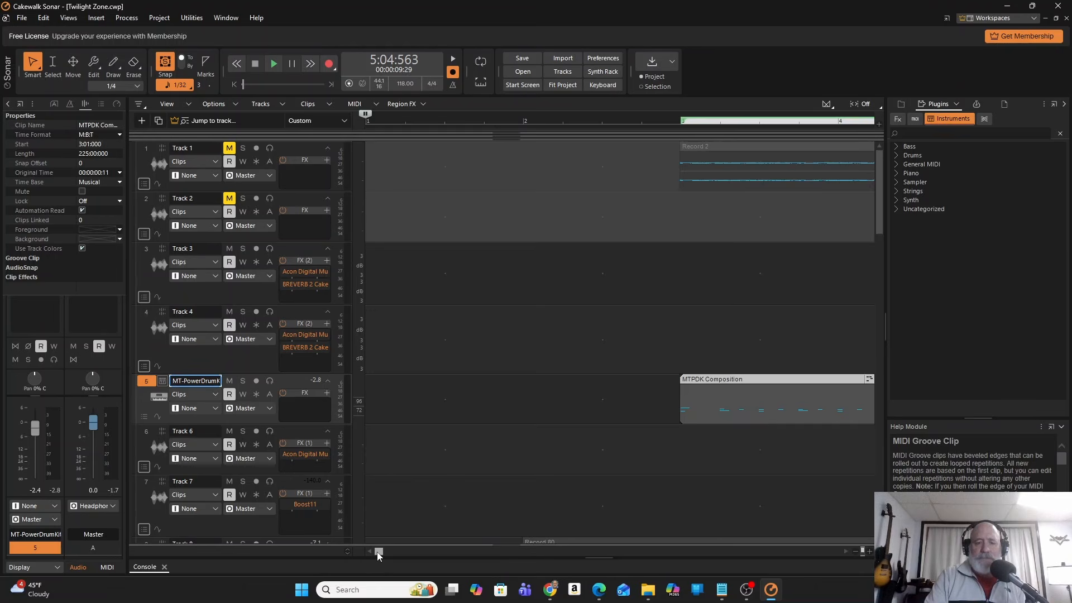
{"action": "left_click_drag", "start_coordinate": [377, 551], "coordinate": [837, 552]}
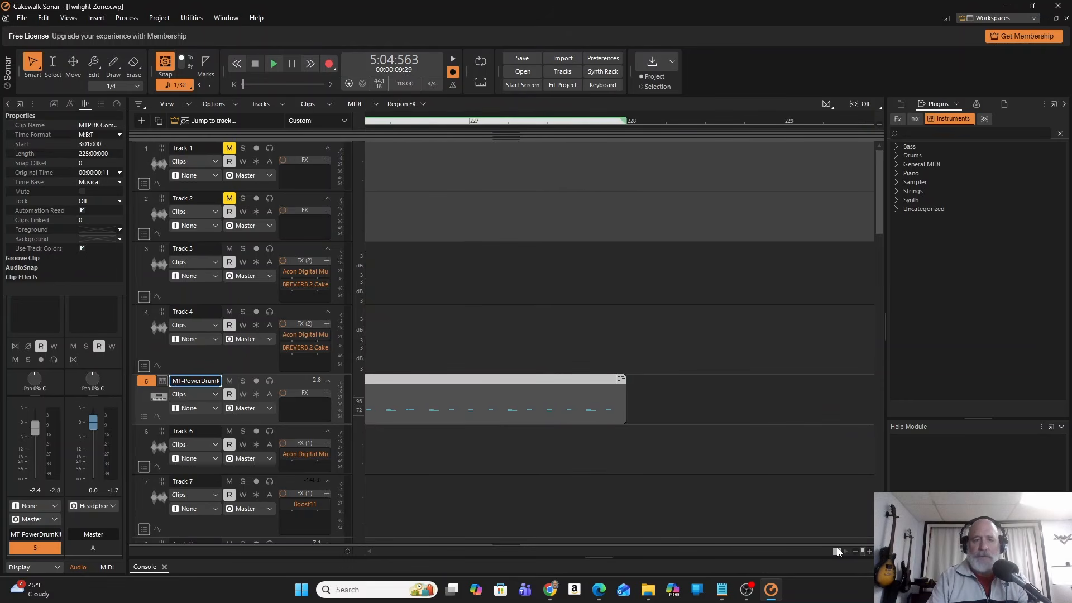
{"action": "left_click", "coordinate": [671, 398]}
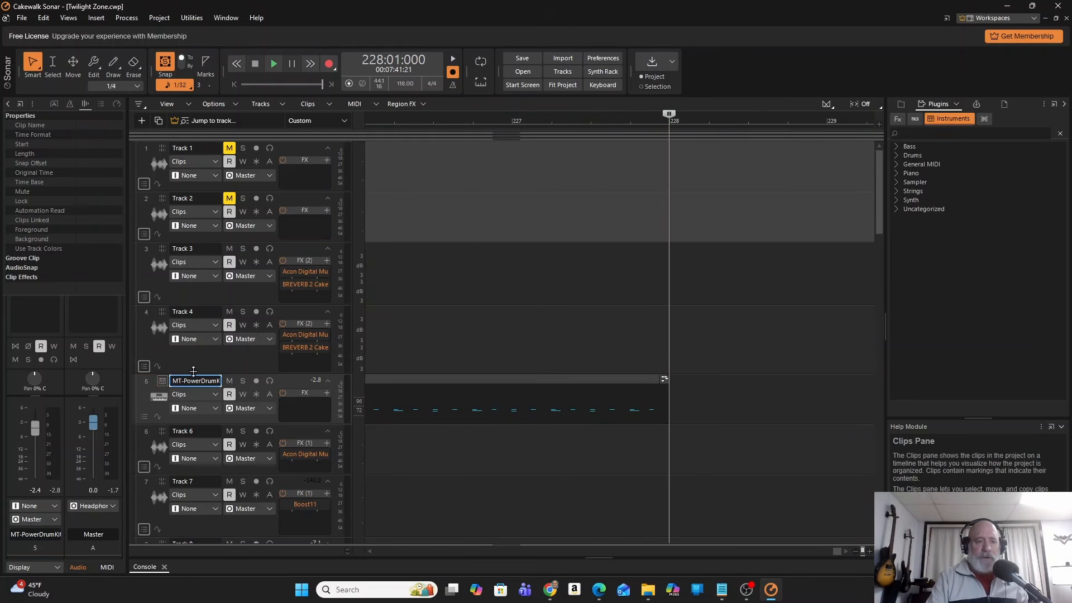
Browse the MT-PowerDrumKit grooves in the 8th Closed Hi-Hat style at 60 - 150 bpm and preview Groove 01.
{"action": "left_click", "coordinate": [162, 382]}
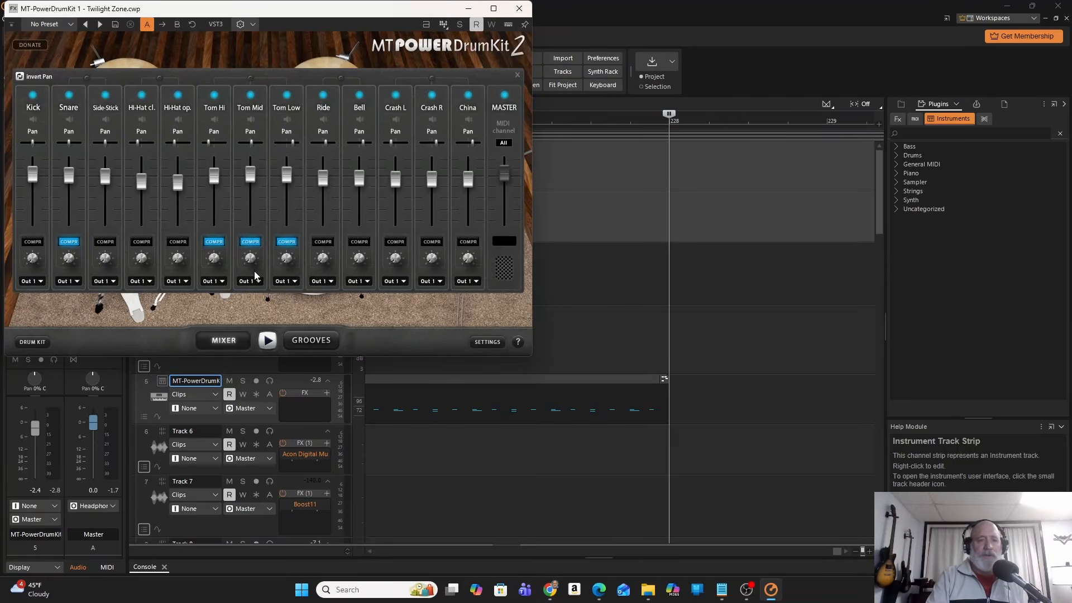
{"action": "left_click", "coordinate": [306, 341]}
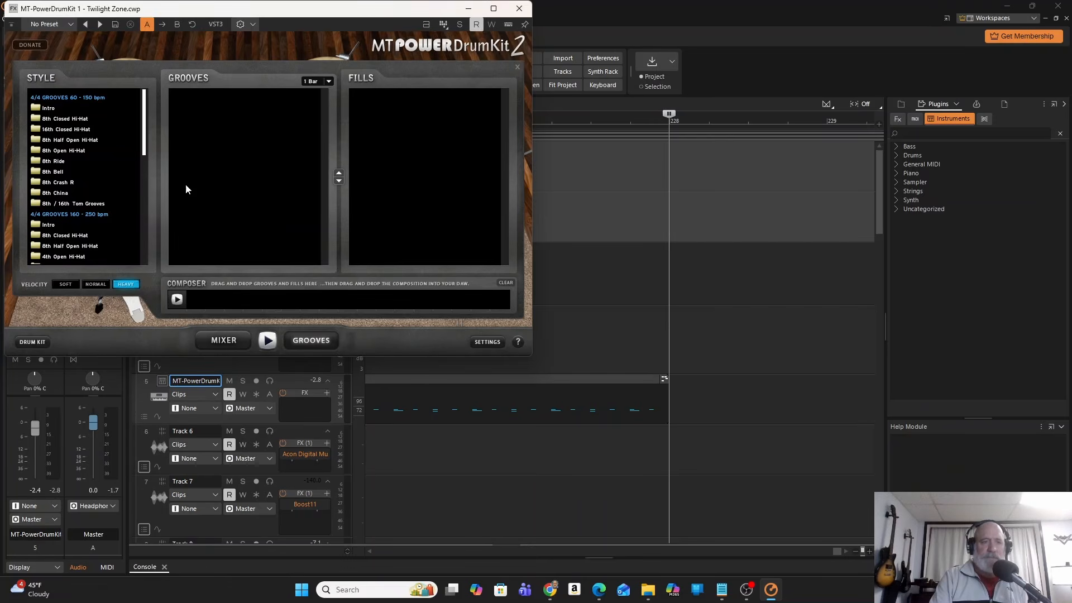
{"action": "left_click", "coordinate": [67, 122]}
{"action": "left_click", "coordinate": [233, 98]}
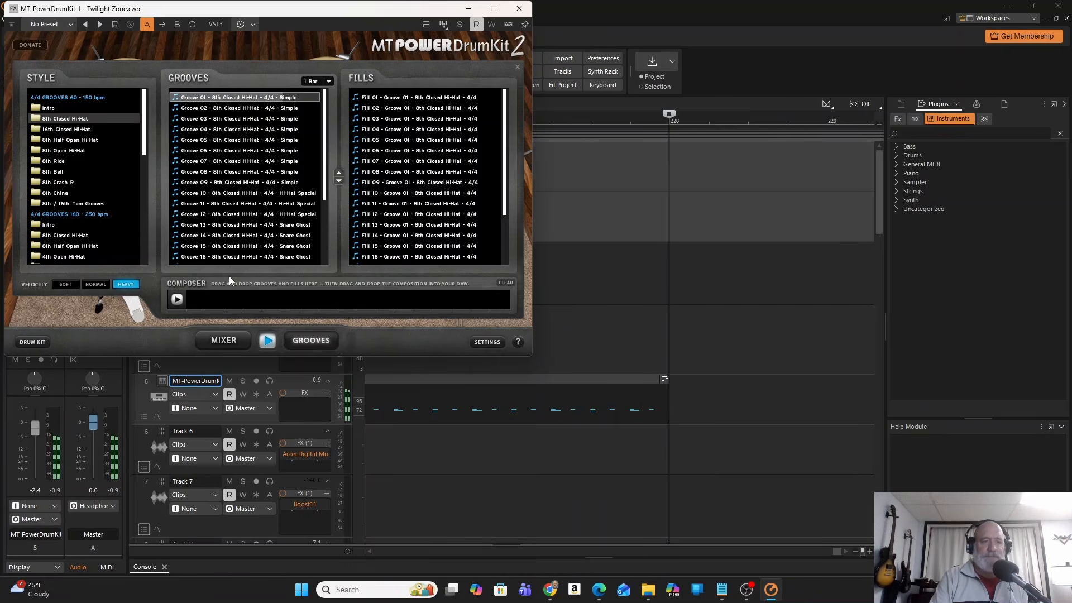
{"action": "left_click", "coordinate": [268, 340]}
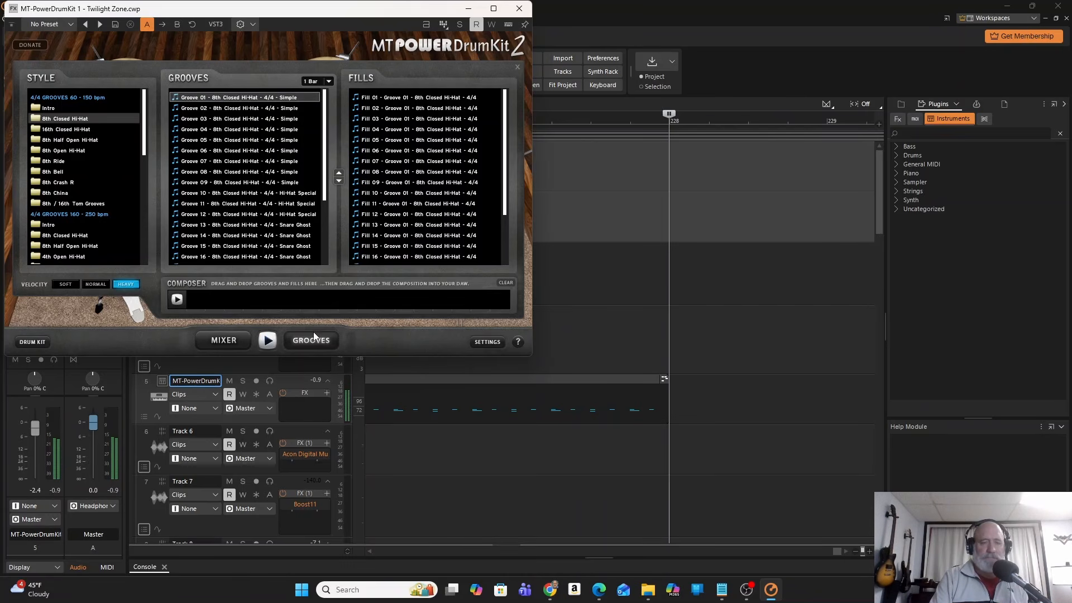
Fill the drum kit's Composer with six Groove 01 bars, one Groove 13 bar and two more Groove 01 bars.
{"action": "left_click_drag", "start_coordinate": [243, 101], "coordinate": [202, 300]}
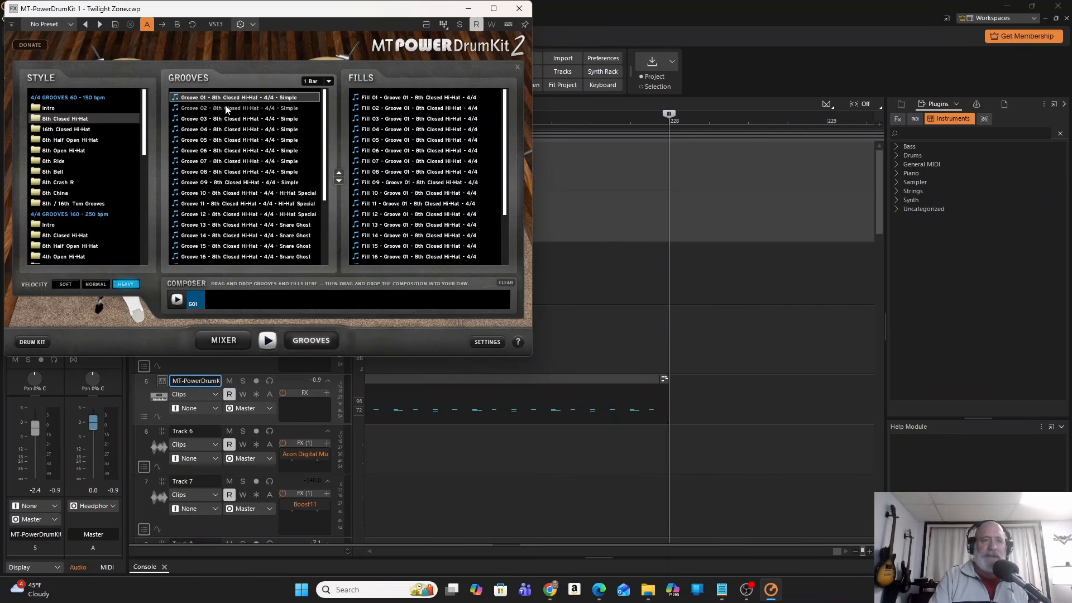
{"action": "left_click_drag", "start_coordinate": [226, 101], "coordinate": [214, 304]}
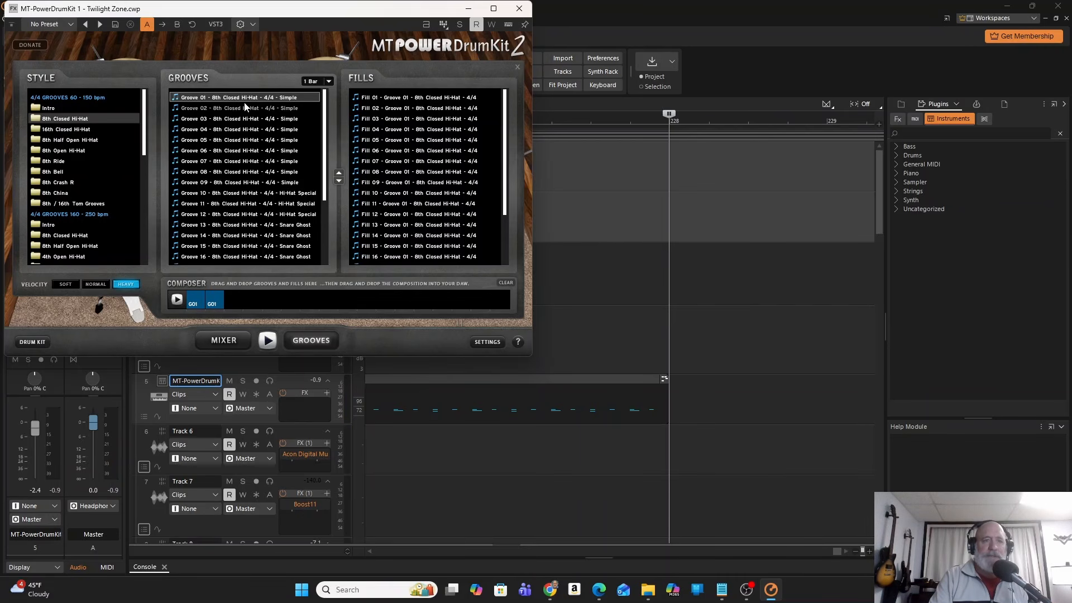
{"action": "left_click_drag", "start_coordinate": [246, 101], "coordinate": [241, 225]}
{"action": "left_click_drag", "start_coordinate": [222, 295], "coordinate": [234, 301]}
{"action": "left_click_drag", "start_coordinate": [245, 106], "coordinate": [272, 304]}
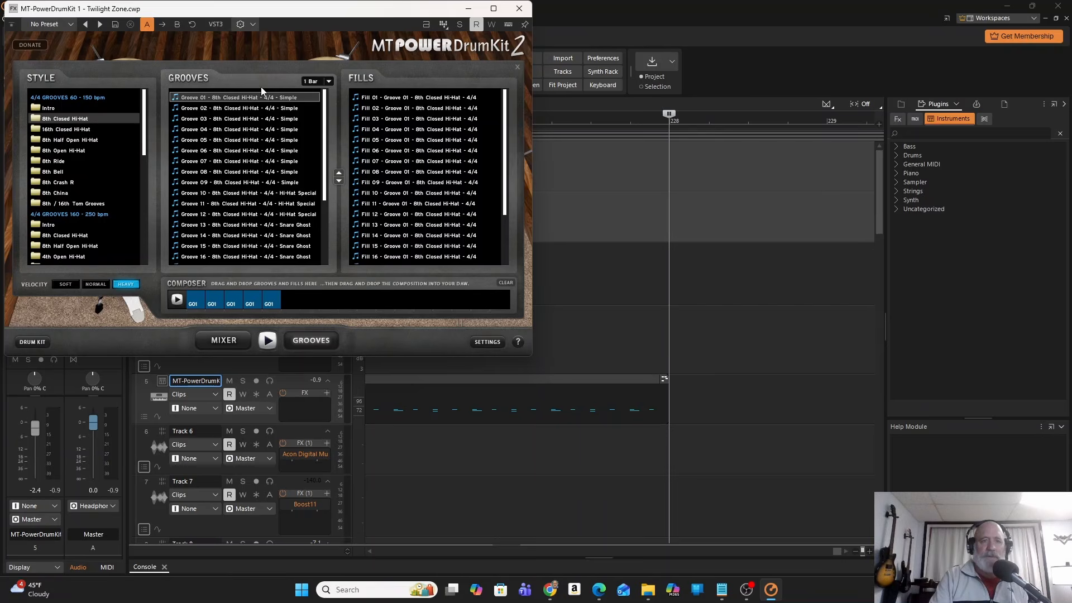
{"action": "left_click_drag", "start_coordinate": [261, 94], "coordinate": [284, 296]}
{"action": "left_click_drag", "start_coordinate": [301, 225], "coordinate": [313, 299]}
{"action": "left_click_drag", "start_coordinate": [278, 98], "coordinate": [335, 295]}
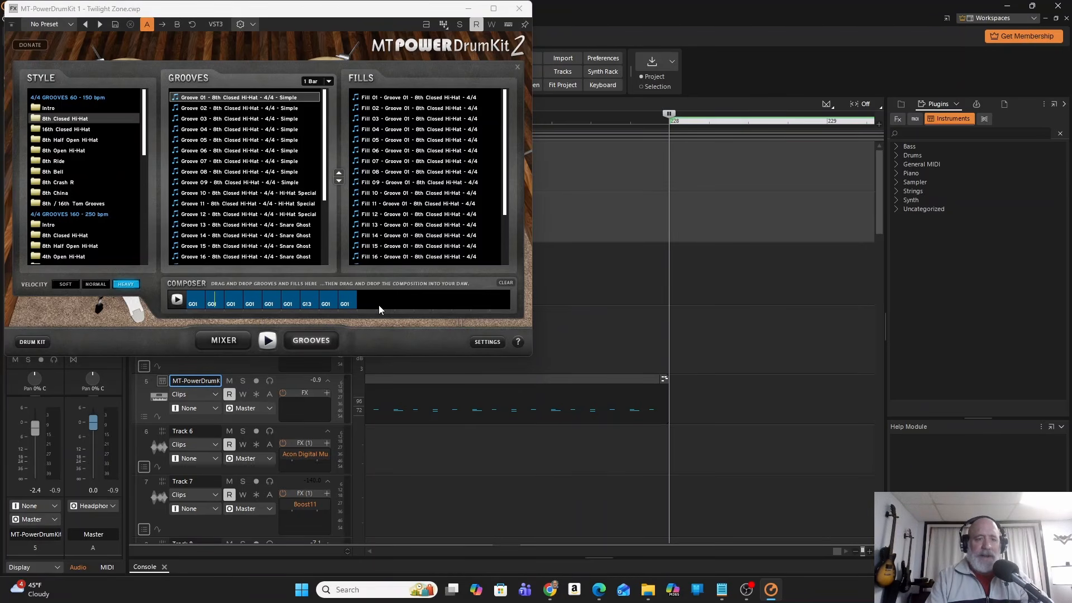
Place the Composer's composition on track 5 at measure 228, minimize the drum kit window, and play the added clip.
{"action": "left_click", "coordinate": [347, 303]}
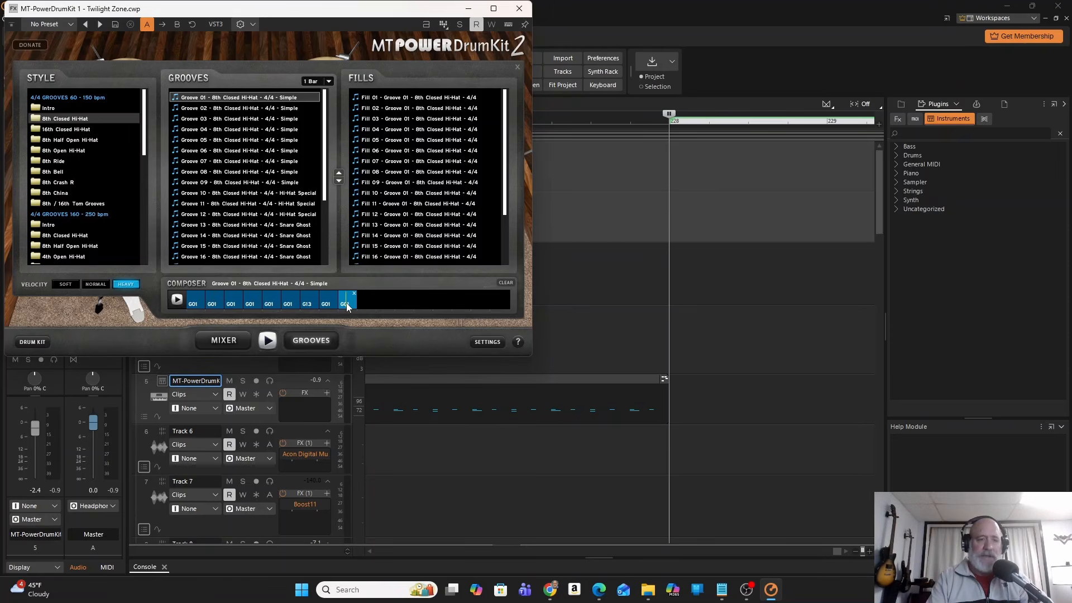
{"action": "left_click_drag", "start_coordinate": [346, 303], "coordinate": [670, 406]}
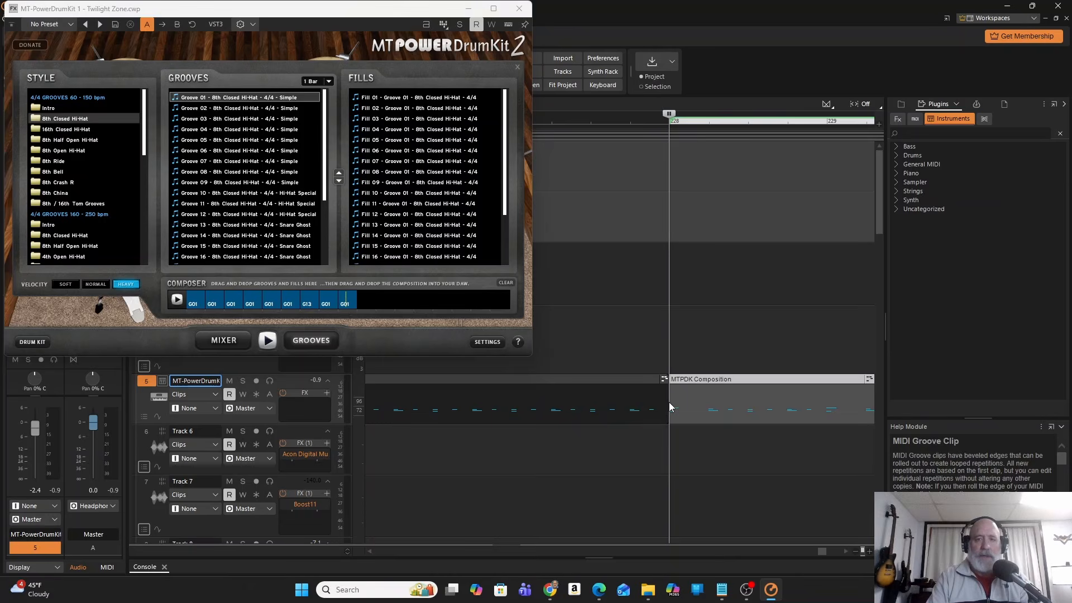
{"action": "left_click", "coordinate": [468, 8]}
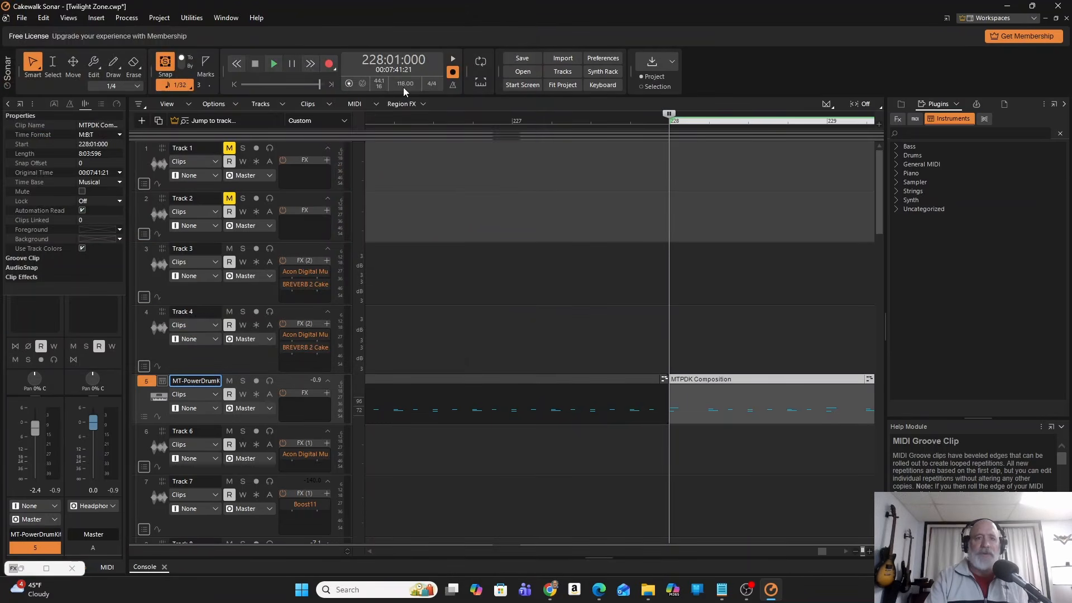
{"action": "left_click", "coordinate": [275, 65]}
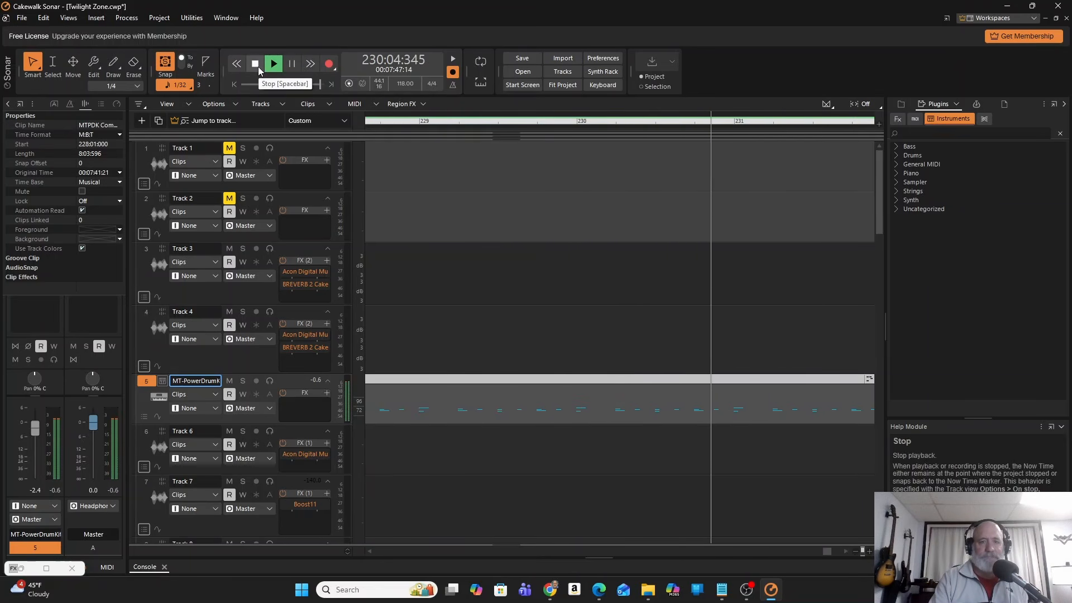
{"action": "left_click", "coordinate": [255, 64]}
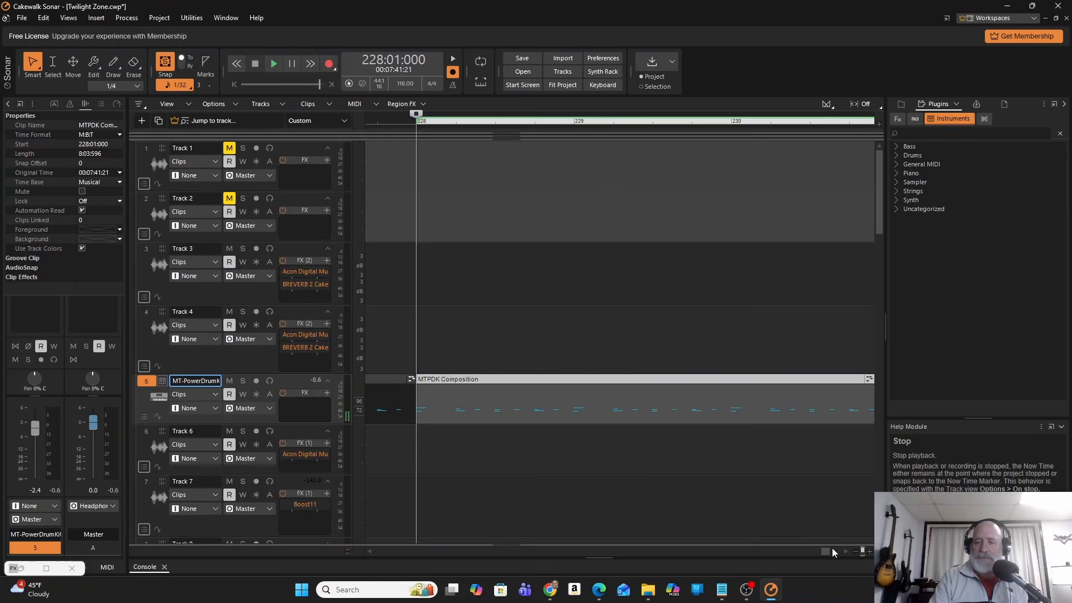
Enable Groove-Clip Looping for the added drum clip on track 5.
{"action": "left_click_drag", "start_coordinate": [828, 548], "coordinate": [843, 548]}
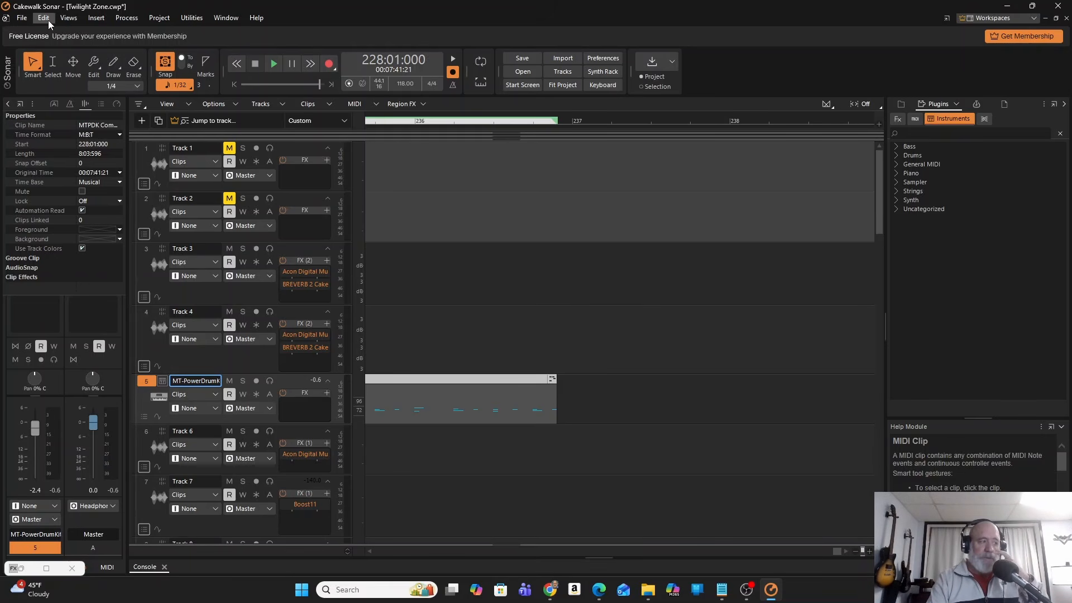
{"action": "right_click", "coordinate": [492, 409]}
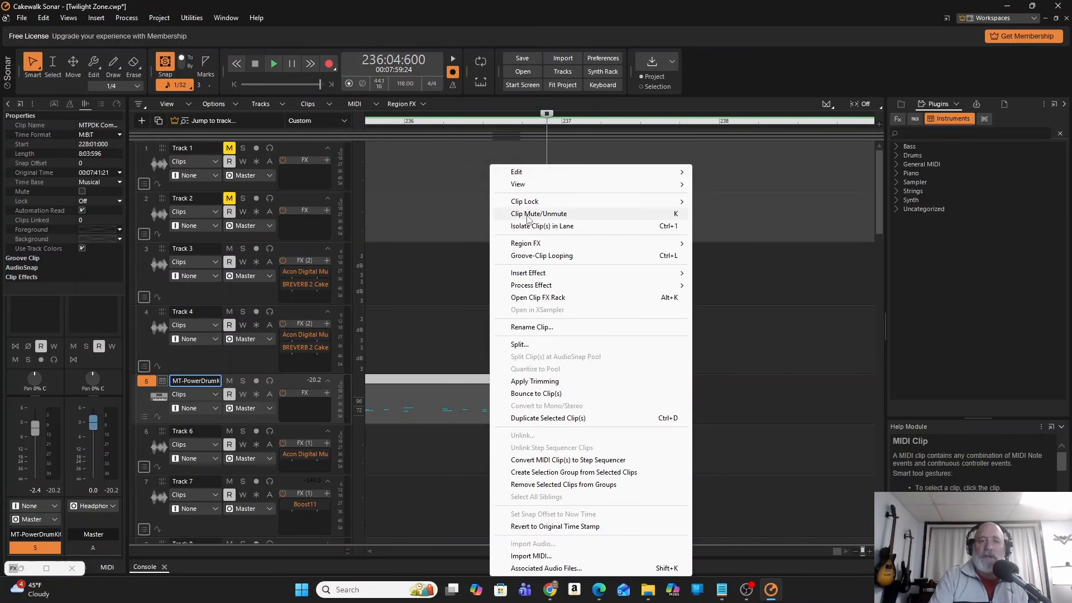
{"action": "left_click", "coordinate": [539, 258]}
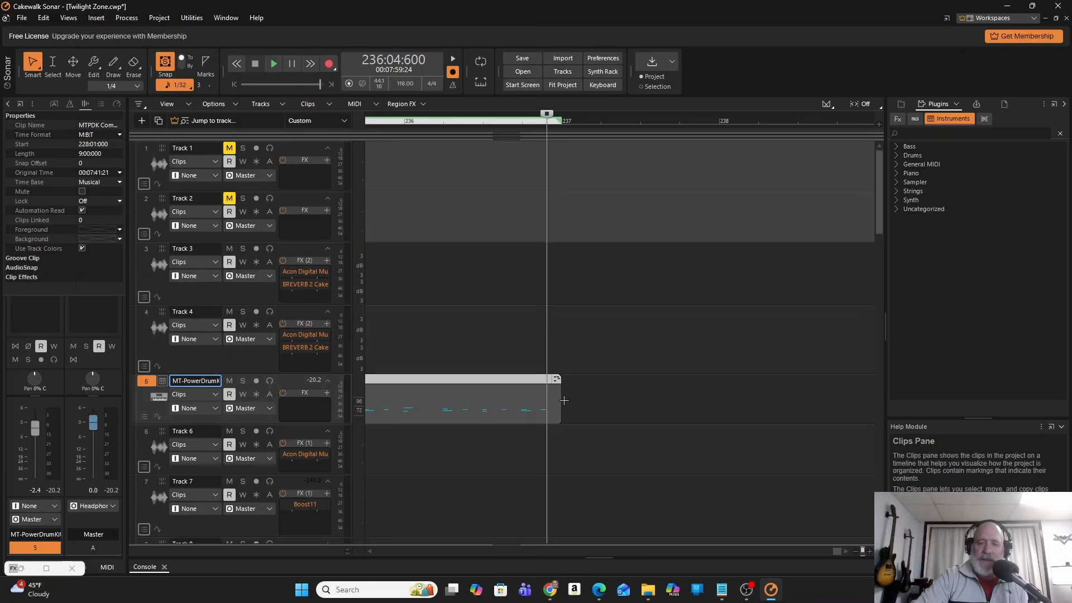
Extend the looped drum clip on track 5 from its end to about the middle of measure 238.
{"action": "left_click_drag", "start_coordinate": [564, 400], "coordinate": [635, 404]}
{"action": "left_click", "coordinate": [539, 409]}
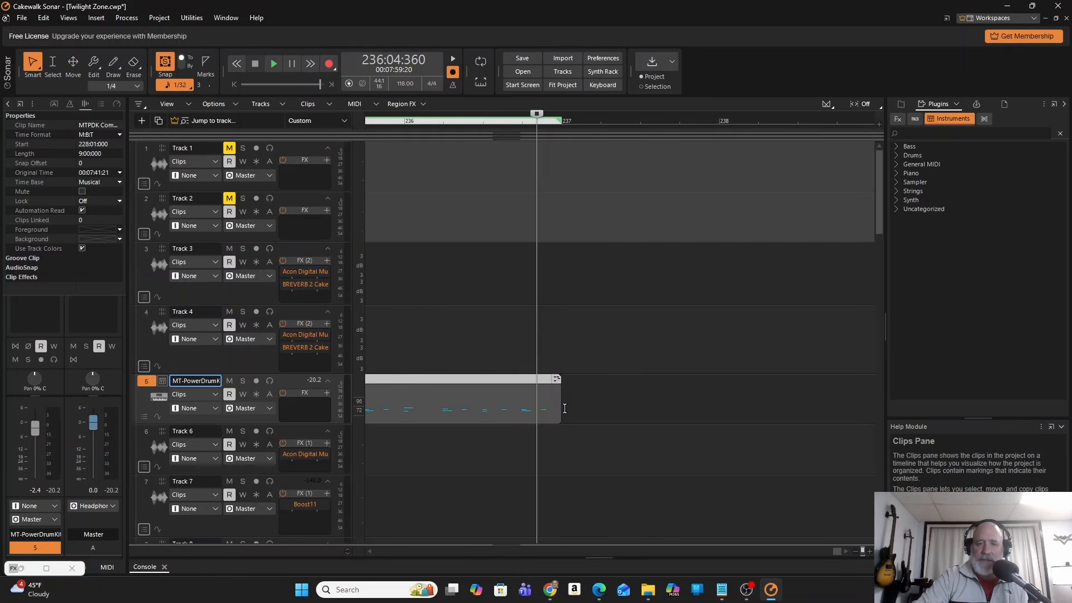
{"action": "left_click_drag", "start_coordinate": [558, 407], "coordinate": [785, 391]}
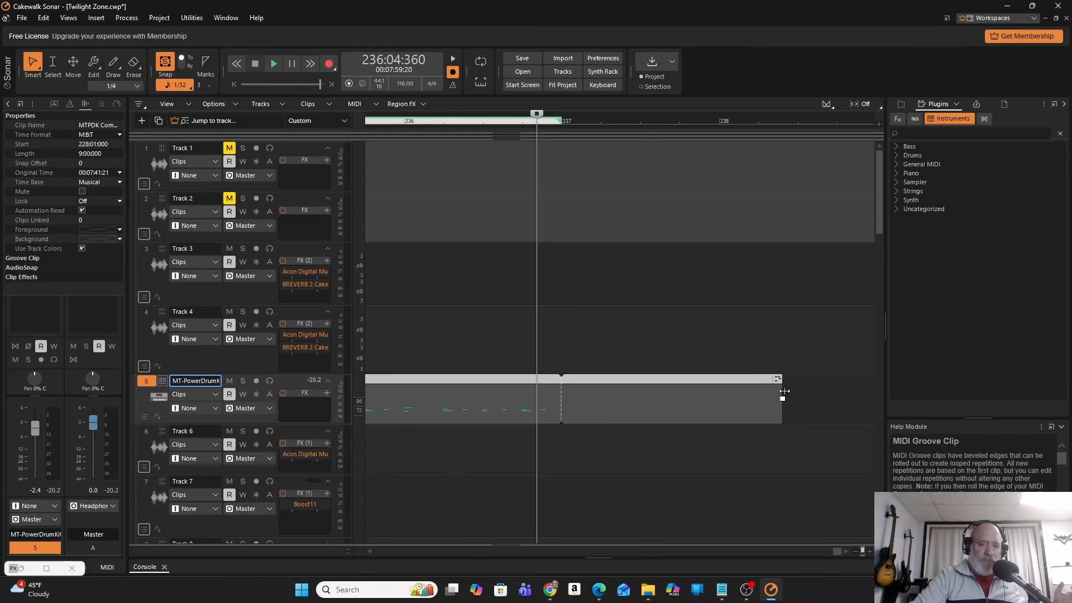
Extend the looped drum clip on track 5 to measure 246.
{"action": "left_click_drag", "start_coordinate": [784, 391], "coordinate": [835, 399]}
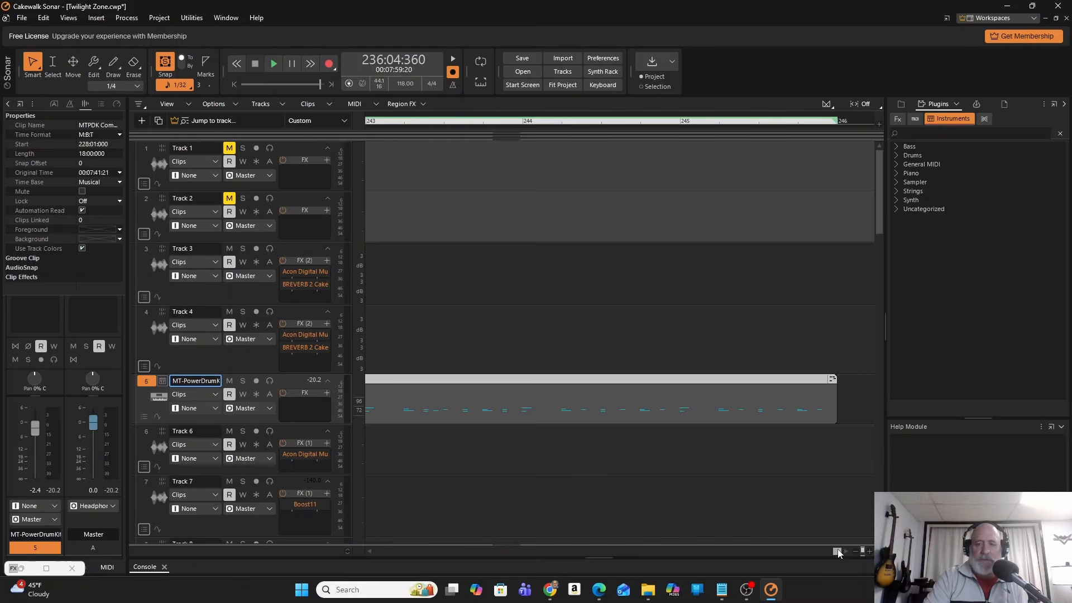
Play the long drum clip on track 5 from measure 184, beat 2, and stop playback.
{"action": "left_click_drag", "start_coordinate": [837, 552], "coordinate": [726, 544]}
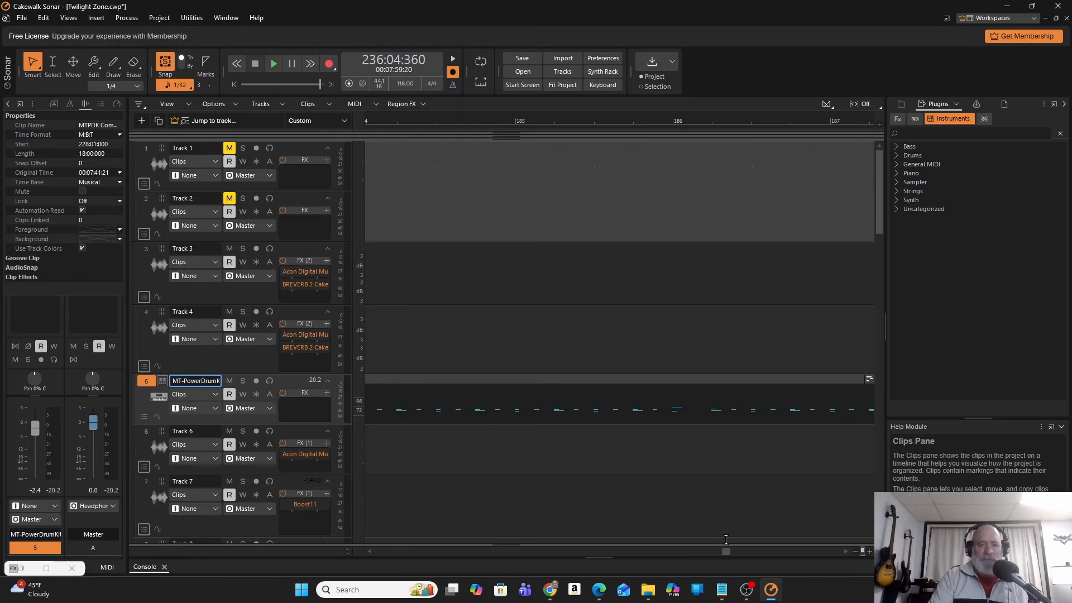
{"action": "left_click", "coordinate": [417, 122]}
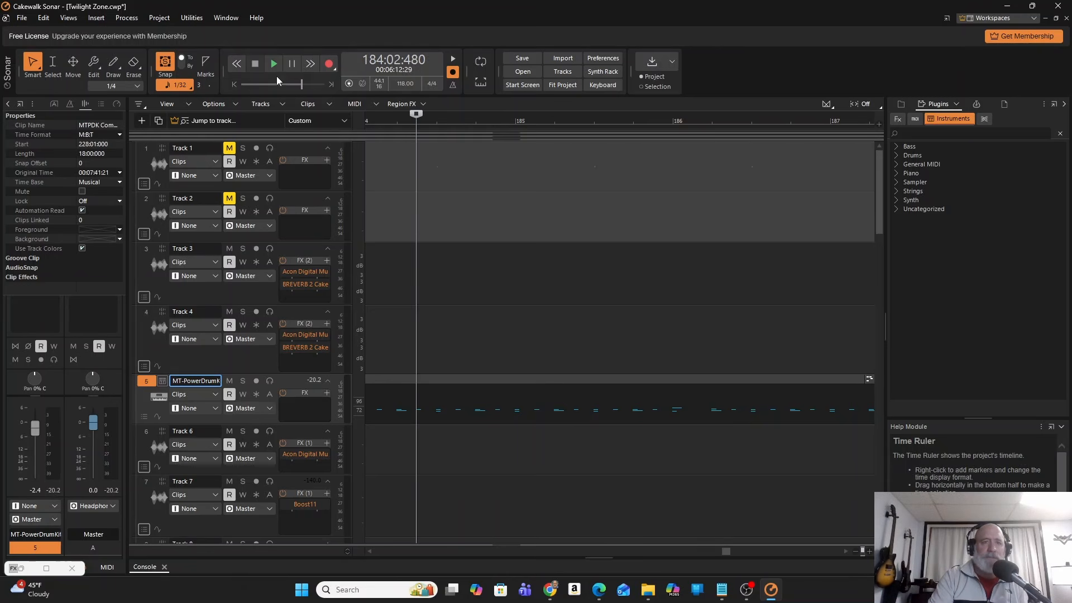
{"action": "left_click", "coordinate": [269, 63]}
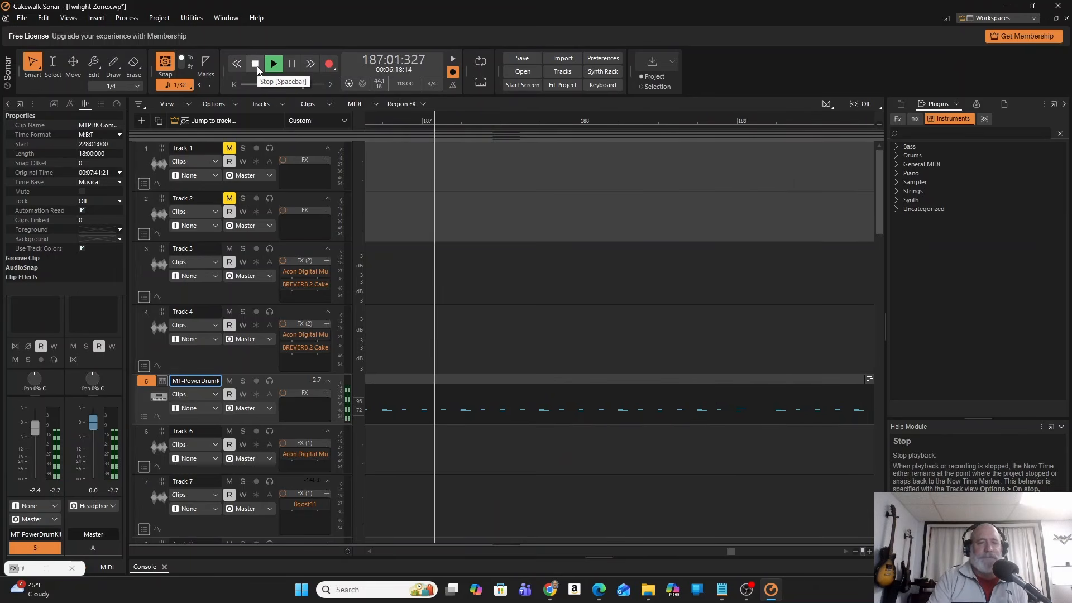
{"action": "left_click", "coordinate": [256, 65]}
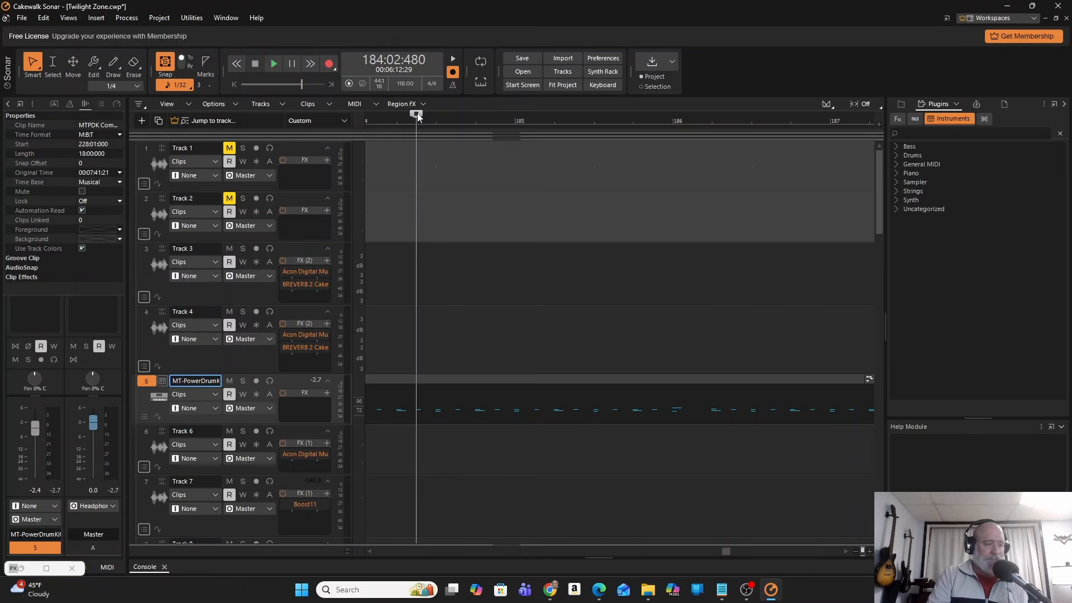
Open the long drum clip on track 5 in the Piano Roll view.
{"action": "right_click", "coordinate": [416, 397]}
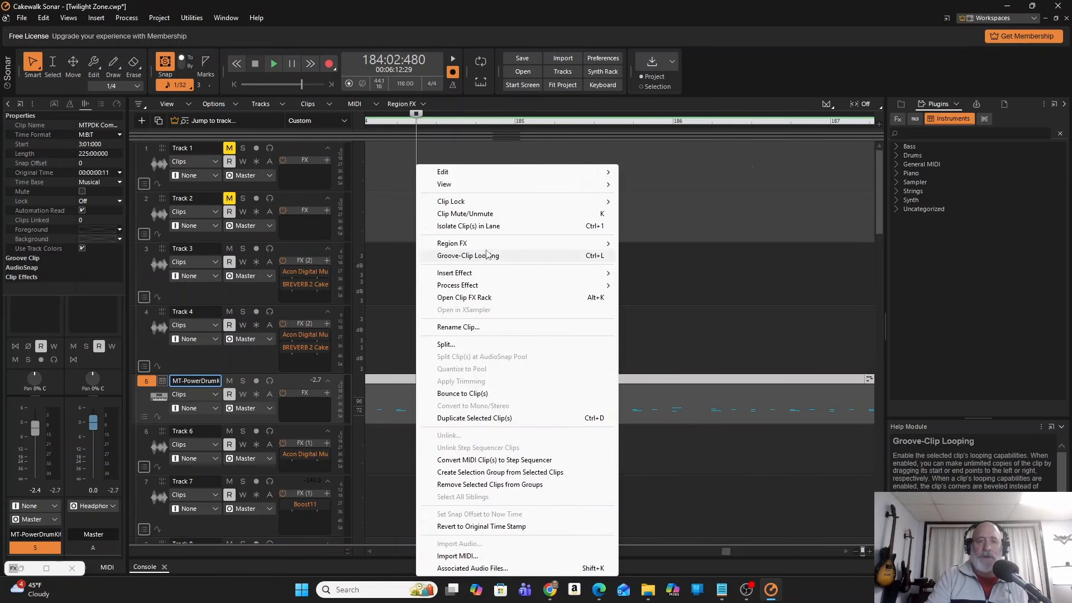
{"action": "mouse_move", "coordinate": [480, 185]}
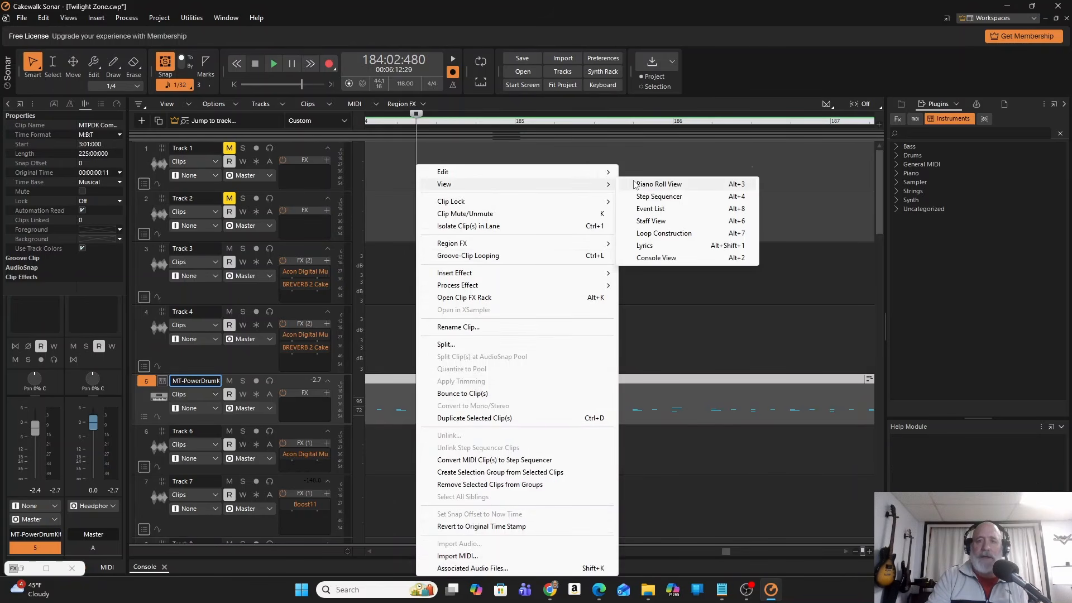
{"action": "left_click", "coordinate": [673, 184]}
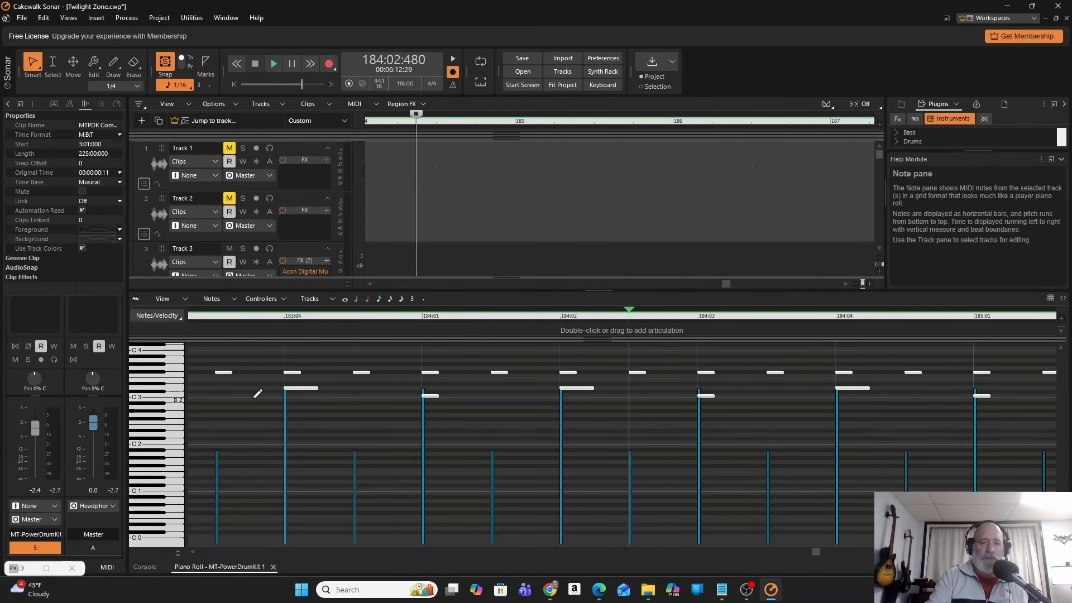
Play the groove briefly from 183:03:720, and audition individual notes from three drum rows around 183:04 and 184:01.
{"action": "left_click", "coordinate": [258, 392]}
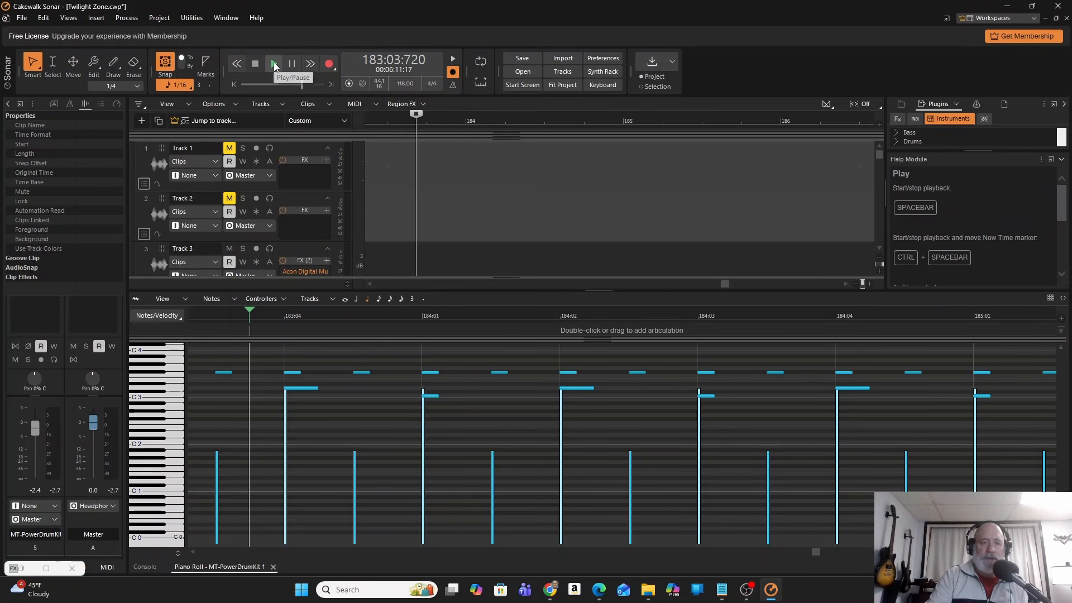
{"action": "left_click", "coordinate": [274, 66]}
{"action": "left_click", "coordinate": [296, 69]}
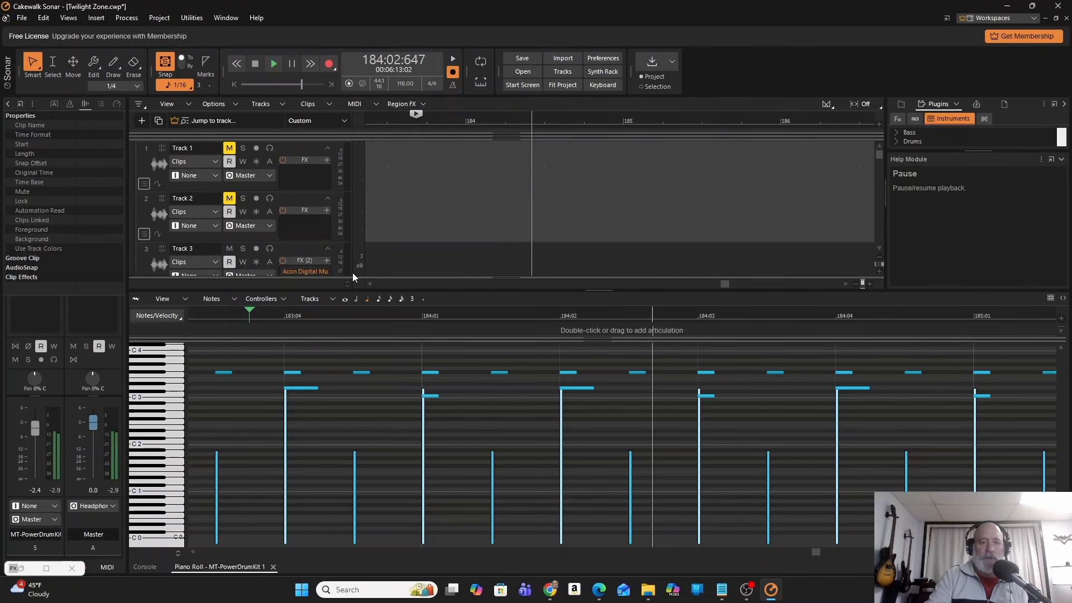
{"action": "left_click", "coordinate": [290, 372]}
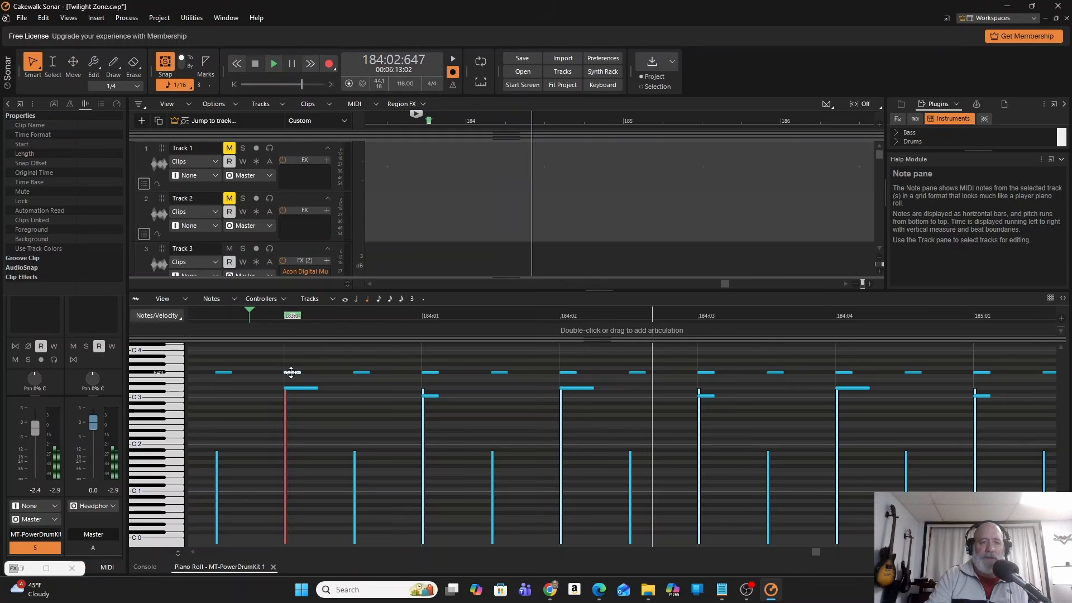
{"action": "left_click", "coordinate": [298, 388]}
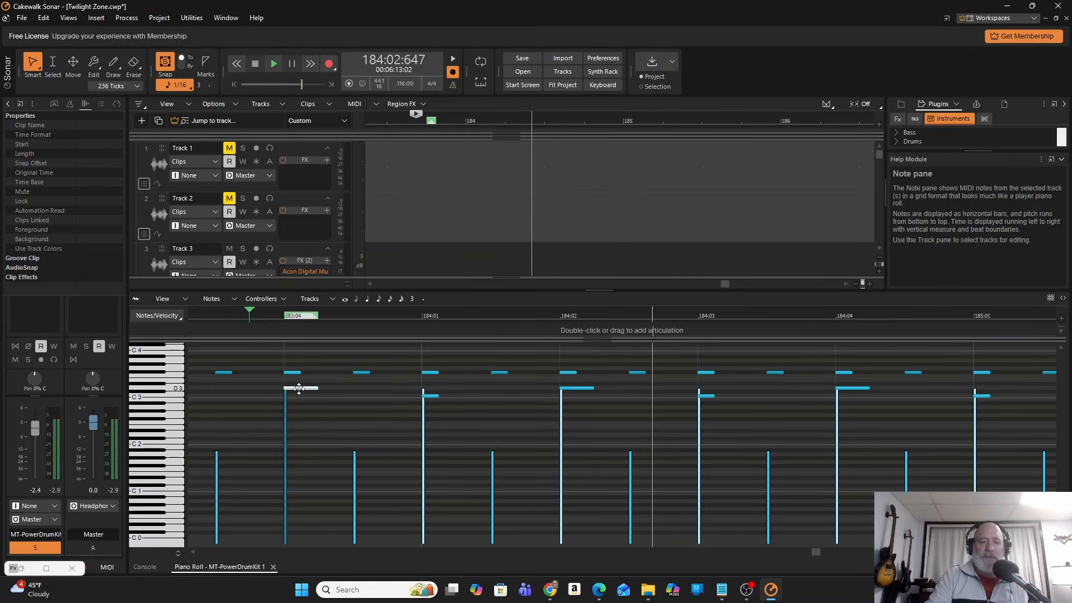
{"action": "left_click", "coordinate": [432, 395]}
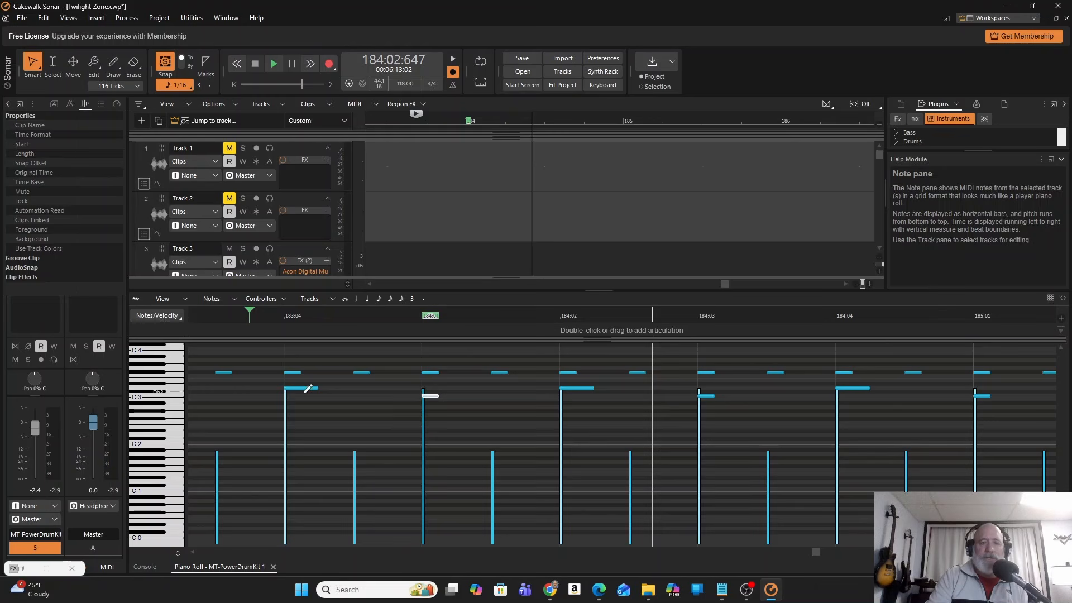
Add five short notes in the uppermost repeating drum row at 183:03:720, 183:04:240, 183:04:720, 184:01:240 and 184:01:720.
{"action": "left_click", "coordinate": [253, 372]}
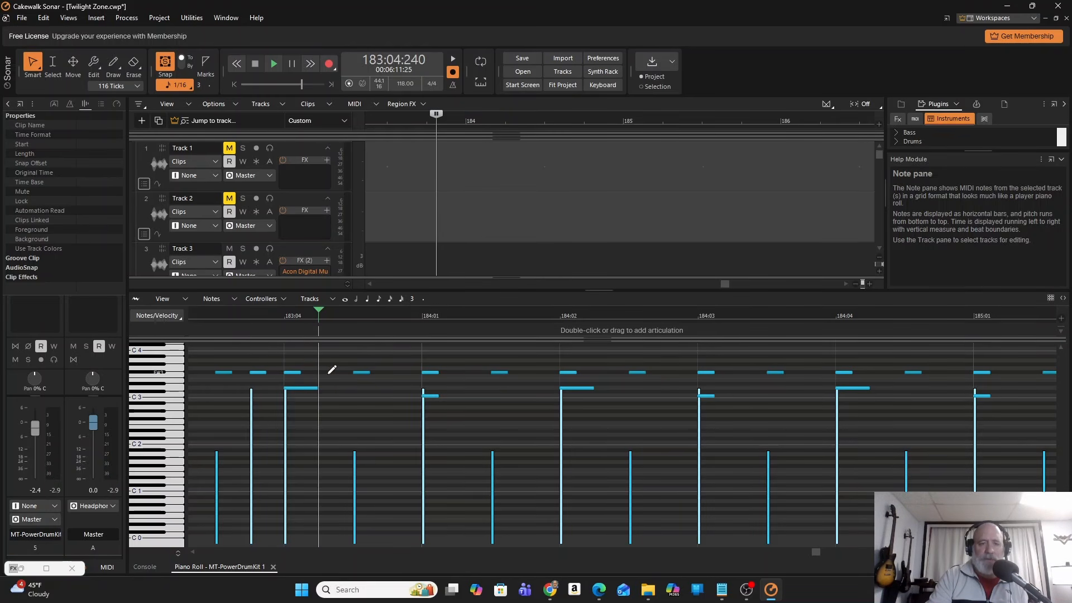
{"action": "left_click", "coordinate": [332, 370]}
{"action": "left_click", "coordinate": [397, 370]}
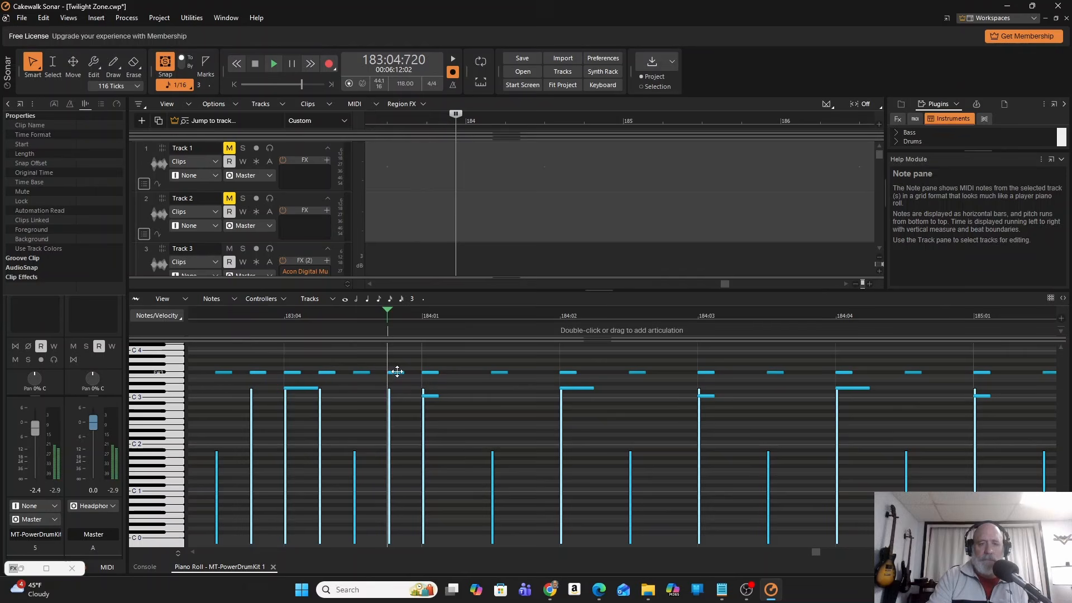
{"action": "left_click", "coordinate": [464, 372]}
{"action": "left_click", "coordinate": [533, 372]}
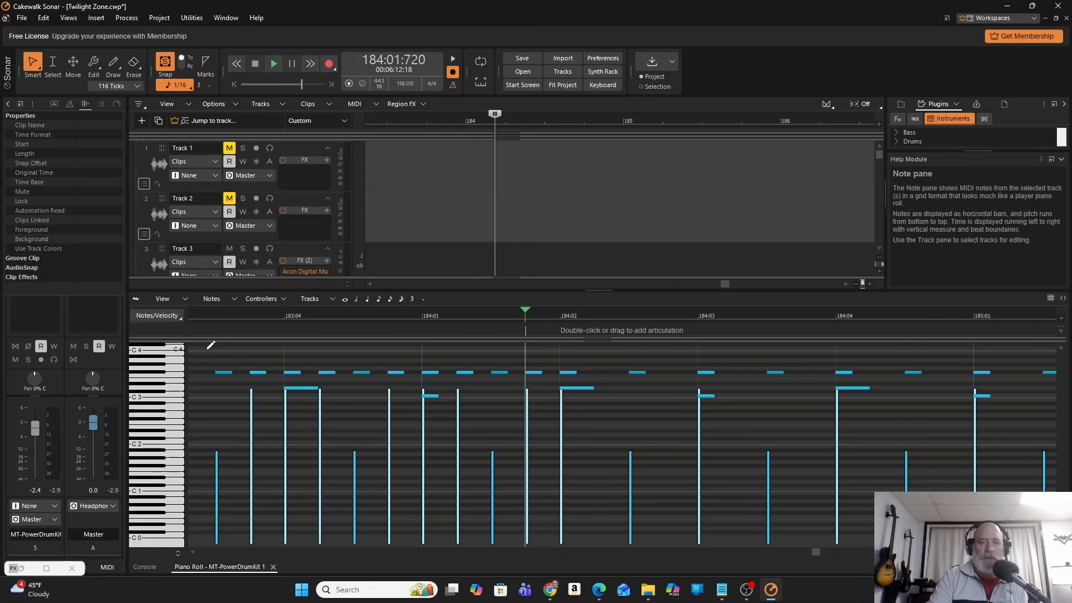
Play the edited groove from 183:03:240 and pause playback in measure 184.
{"action": "left_click", "coordinate": [319, 314]}
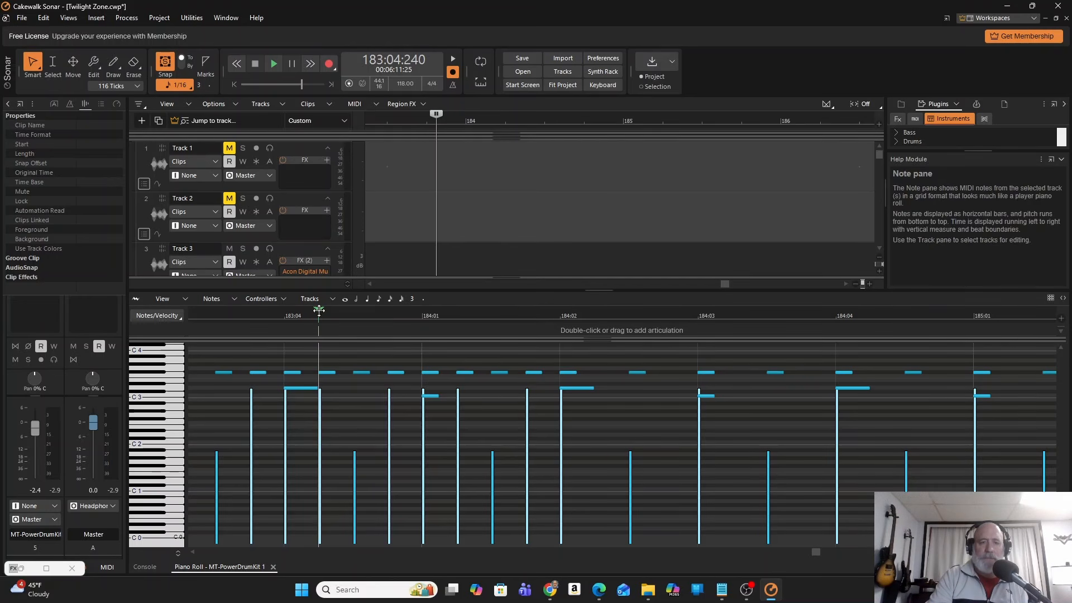
{"action": "left_click", "coordinate": [196, 322]}
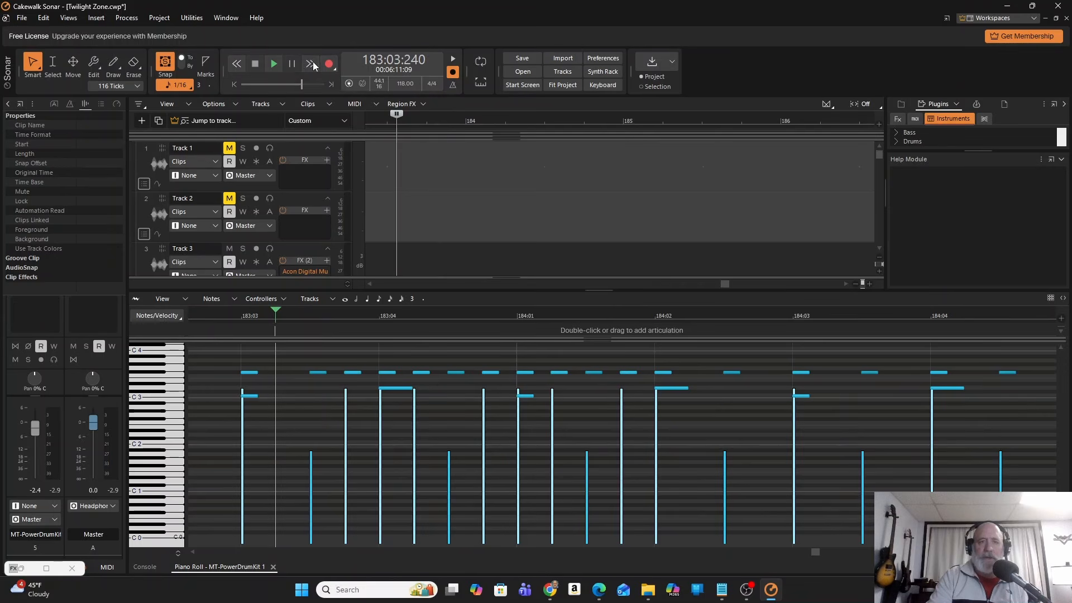
{"action": "left_click", "coordinate": [273, 63]}
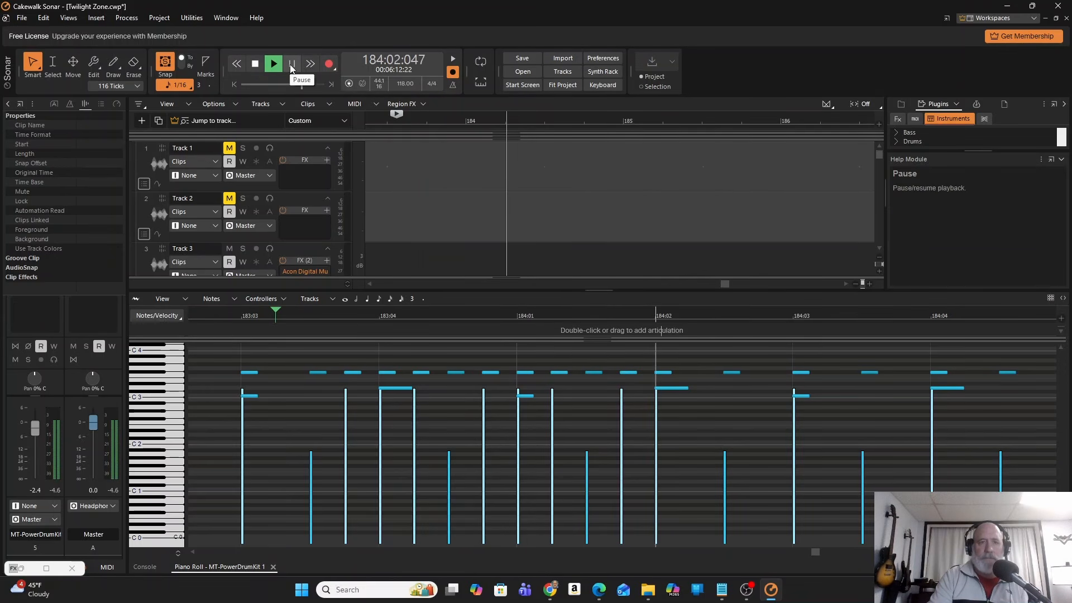
{"action": "left_click", "coordinate": [291, 64]}
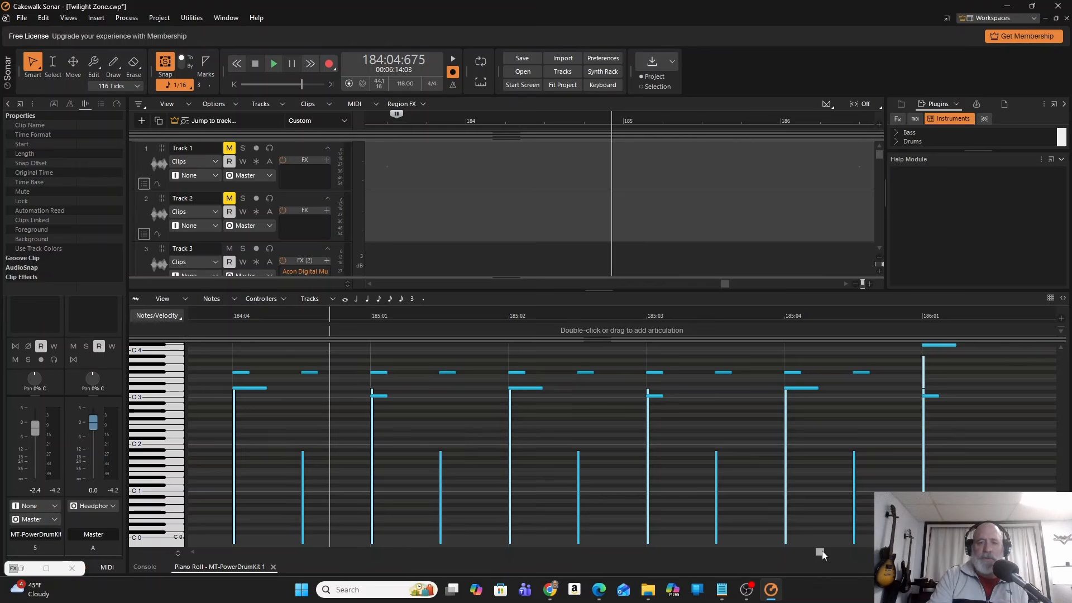
Add a short drum note at 183:03:240 and move it to pitch G3.
{"action": "left_click_drag", "start_coordinate": [821, 551], "coordinate": [815, 552]}
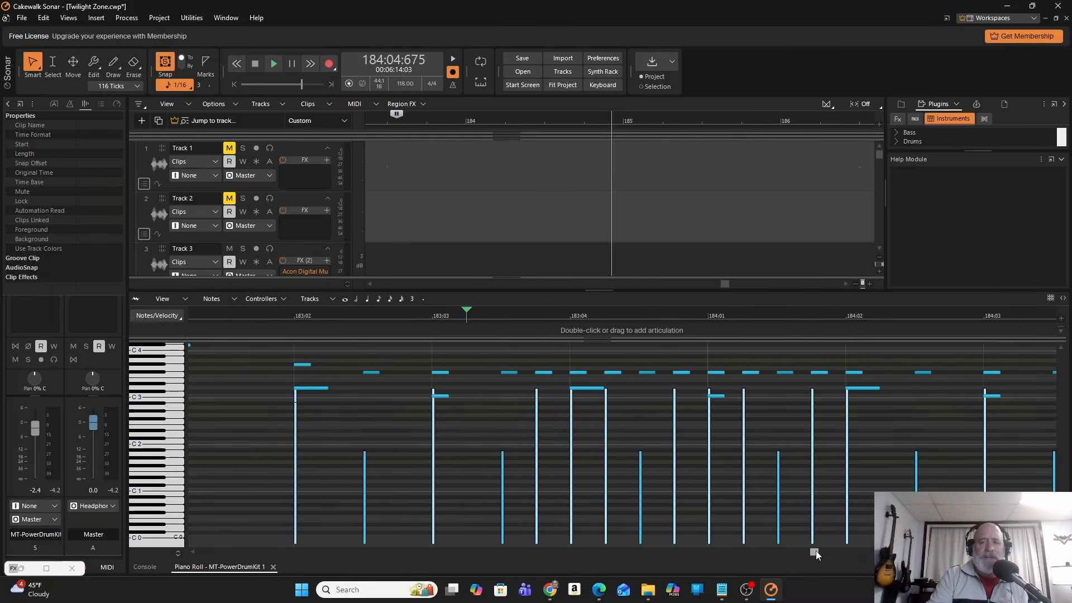
{"action": "left_click", "coordinate": [474, 377]}
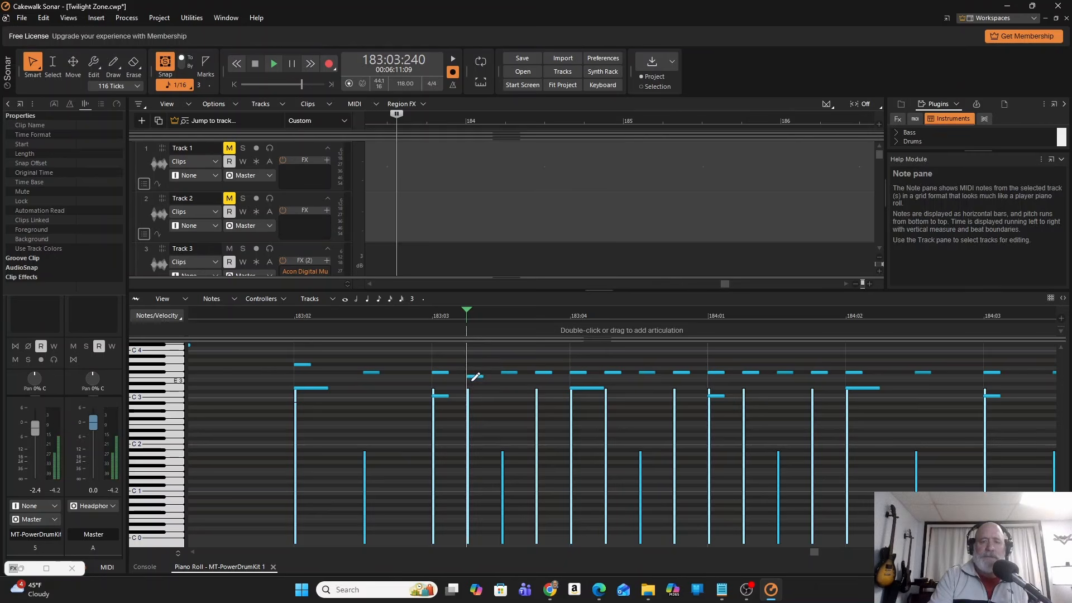
{"action": "left_click", "coordinate": [476, 377]}
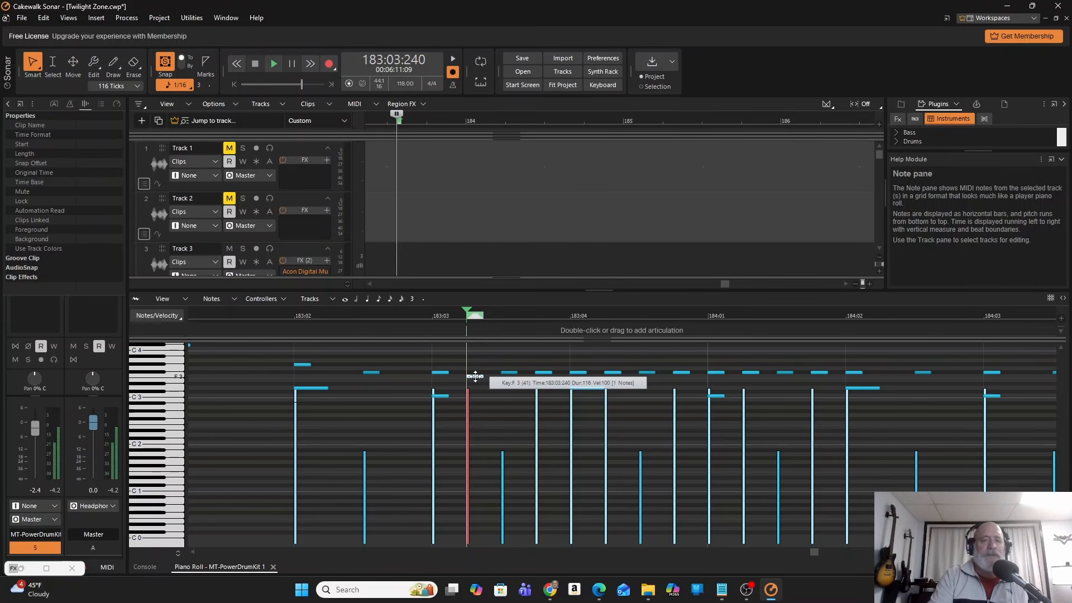
{"action": "mouse_move", "coordinate": [475, 377]}
{"action": "left_mouse_down"}
{"action": "mouse_move", "coordinate": [476, 438]}
{"action": "mouse_move", "coordinate": [473, 337]}
{"action": "mouse_move", "coordinate": [482, 424]}
{"action": "left_mouse_up"}
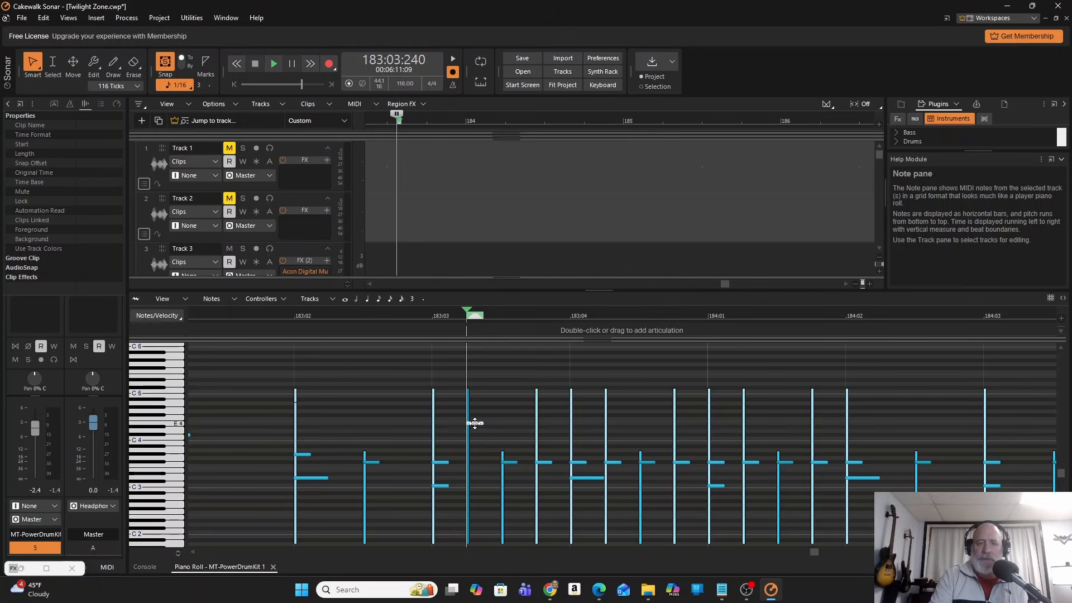
{"action": "left_click_drag", "start_coordinate": [474, 424], "coordinate": [474, 459]}
Add short G3 notes at 183:03:720, 183:04:240, 183:04:720 and 184:01:240.
{"action": "left_click", "coordinate": [545, 457]}
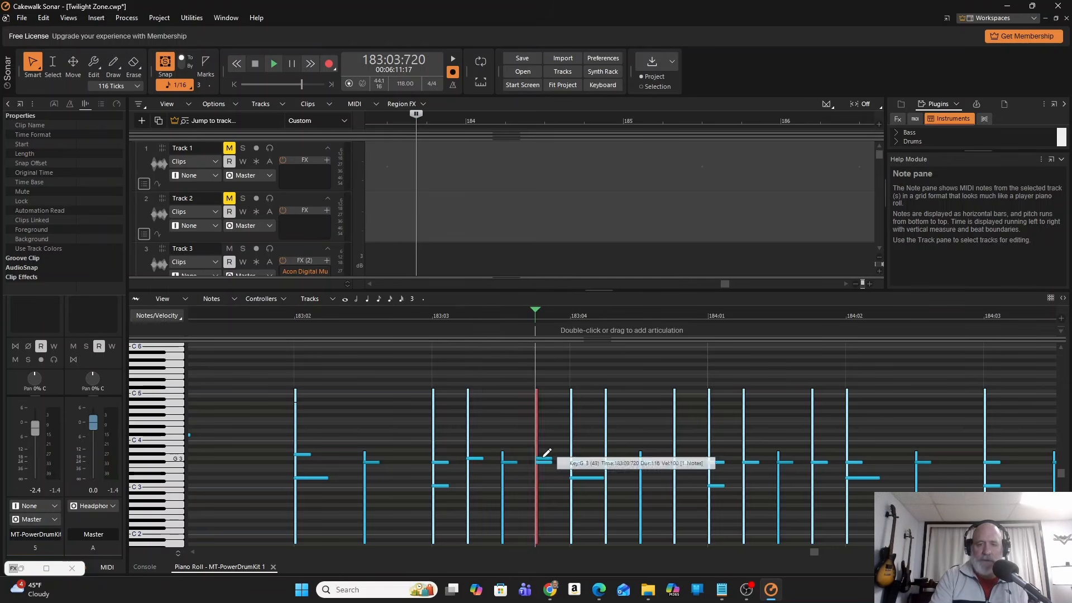
{"action": "left_click", "coordinate": [614, 455]}
{"action": "left_click_drag", "start_coordinate": [613, 454], "coordinate": [613, 458]}
{"action": "left_click", "coordinate": [682, 457]}
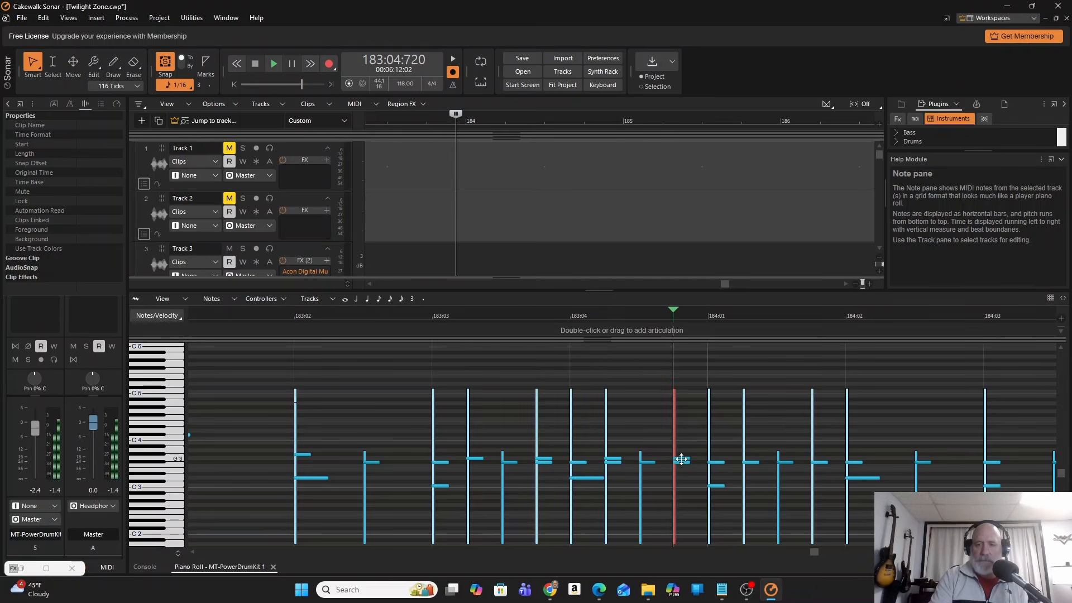
{"action": "left_click", "coordinate": [746, 459]}
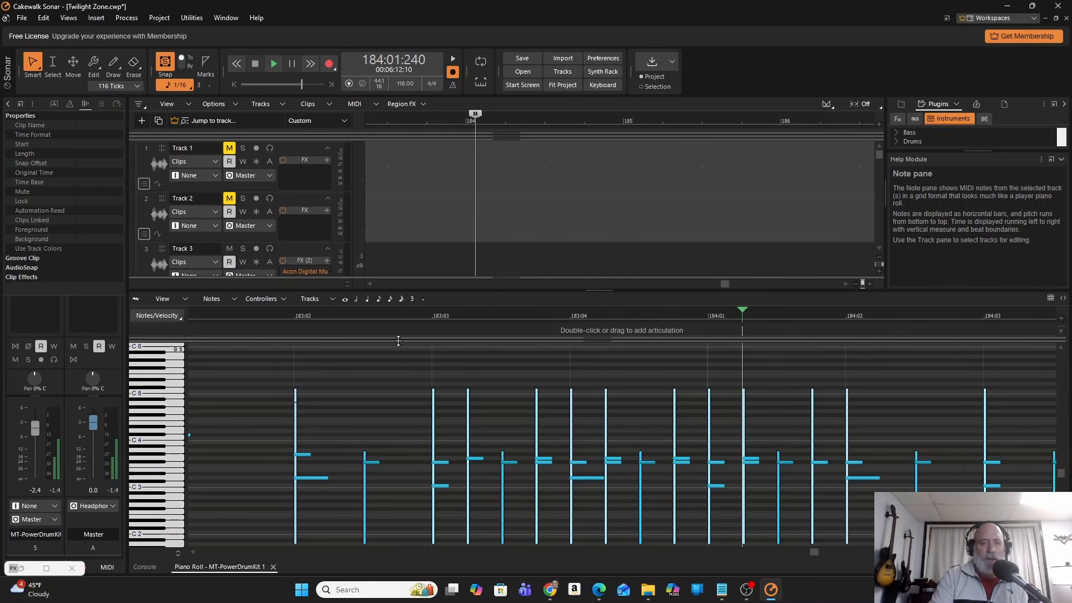
Play the groove with the added G3 notes from 183:03:000 and stop playback.
{"action": "left_click", "coordinate": [432, 323]}
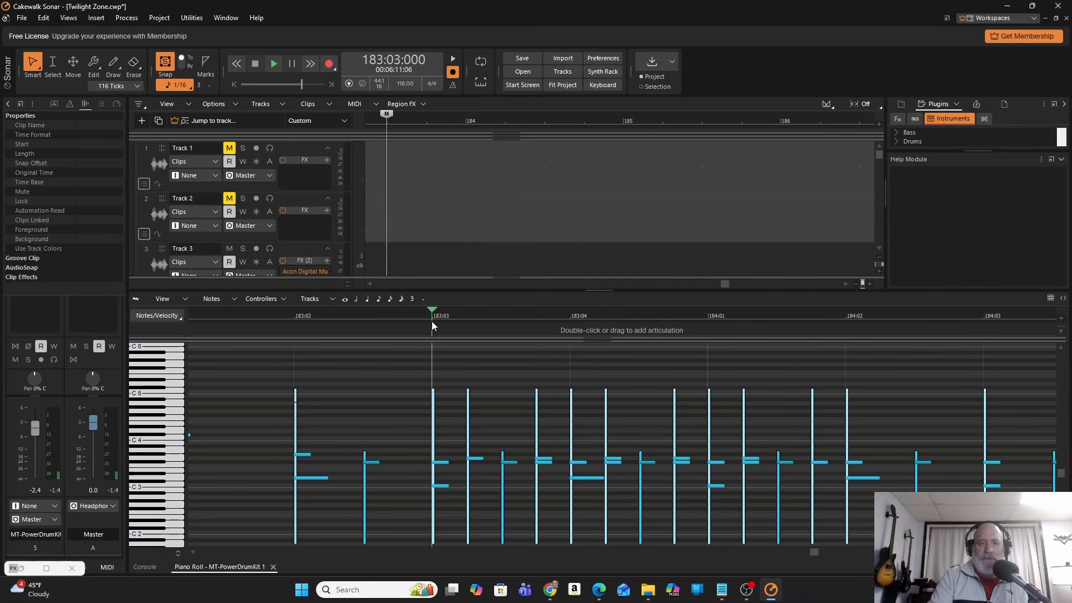
{"action": "left_click", "coordinate": [274, 65]}
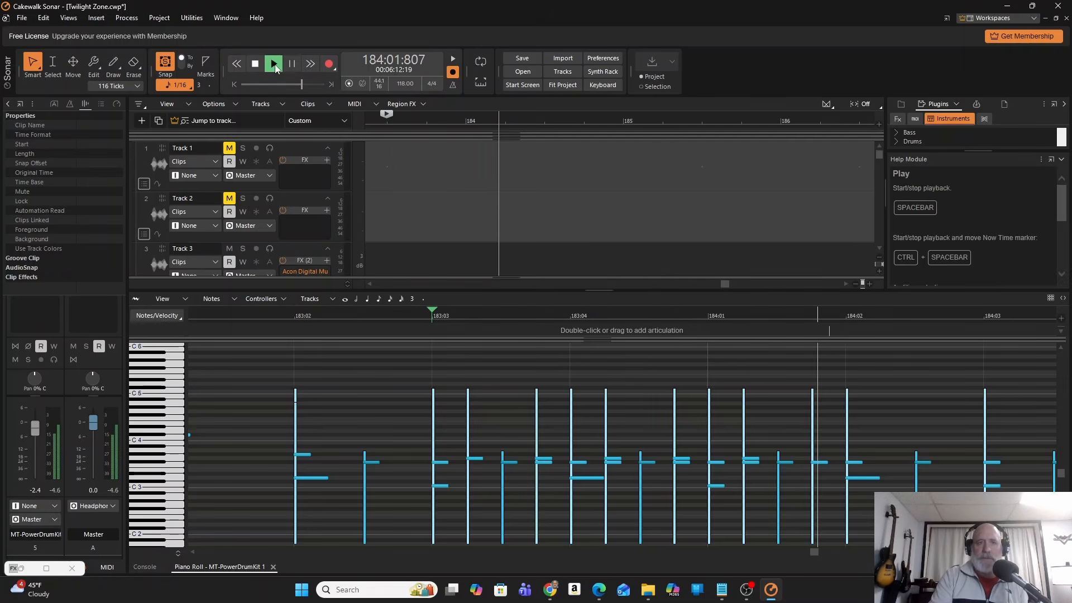
{"action": "left_click", "coordinate": [255, 65]}
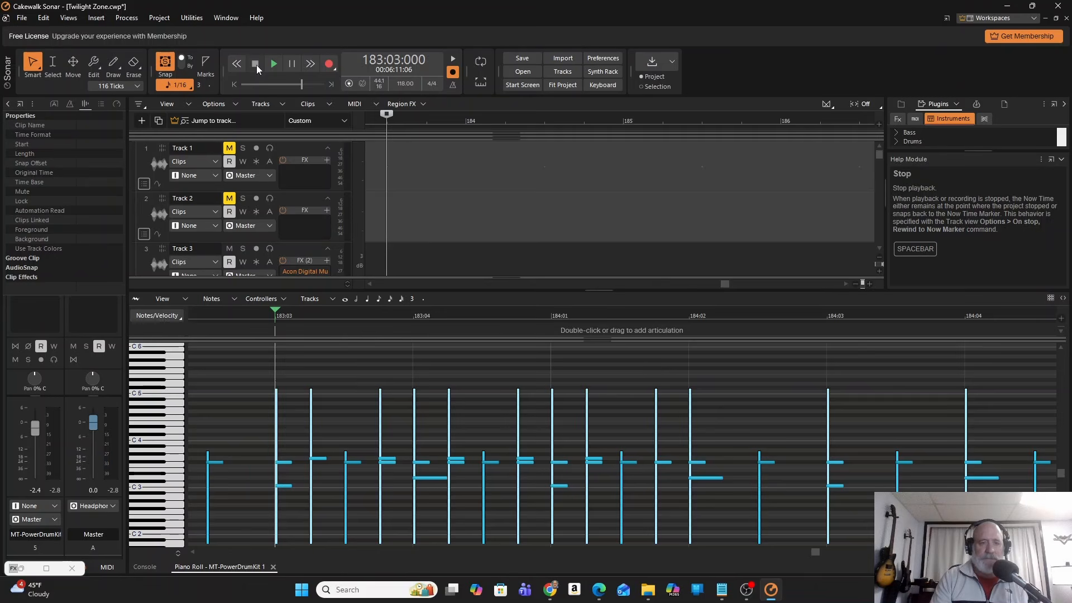
{"action": "left_click", "coordinate": [292, 65]}
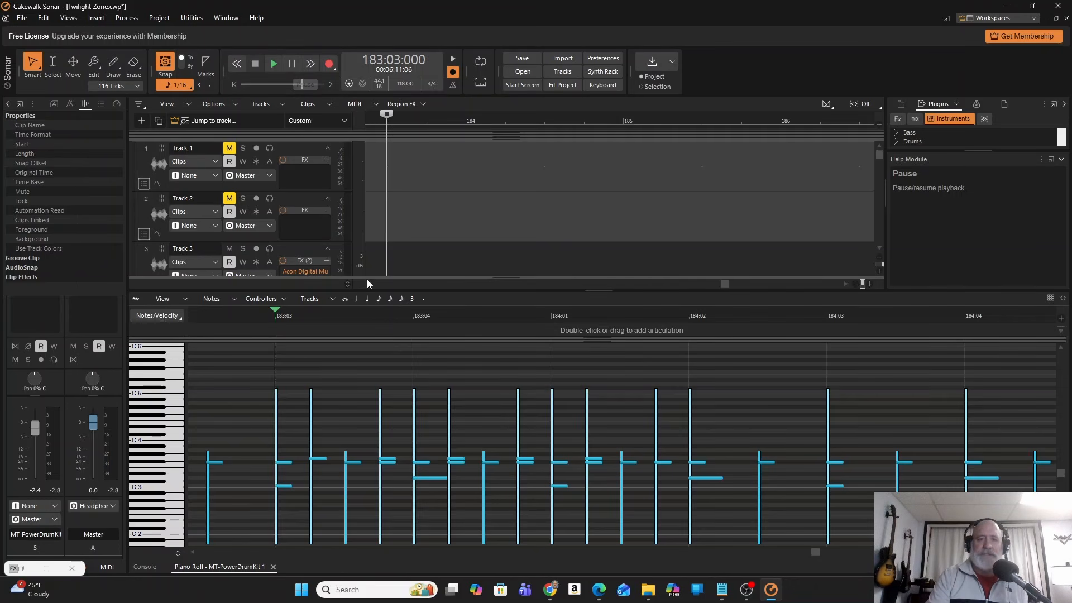
Collapse the Piano Roll to show the full Track view at the beginning of the project.
{"action": "double_click", "coordinate": [598, 291]}
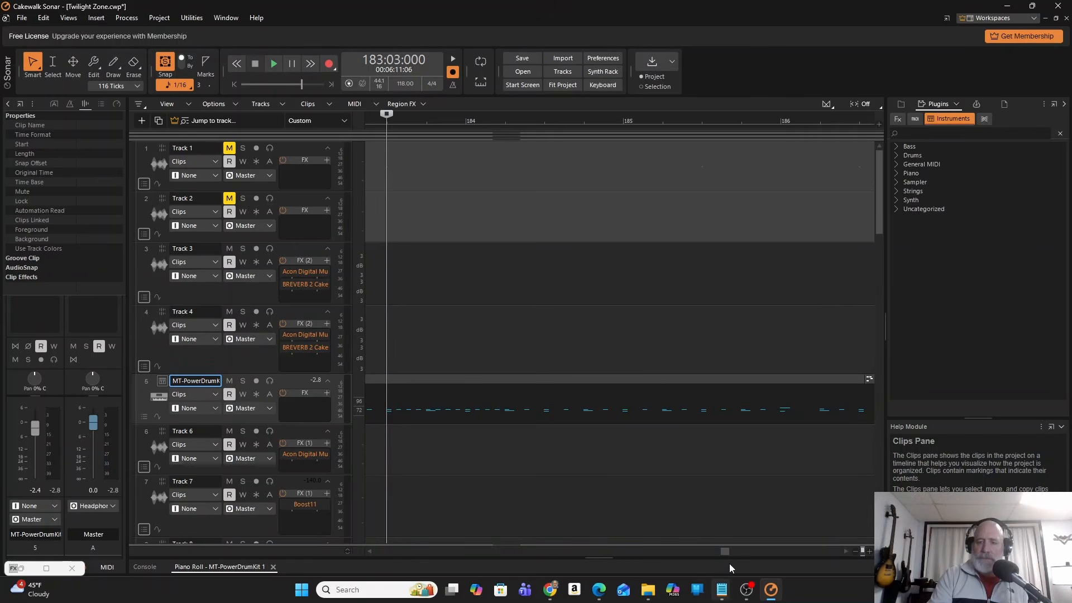
{"action": "left_click_drag", "start_coordinate": [727, 553], "coordinate": [201, 587]}
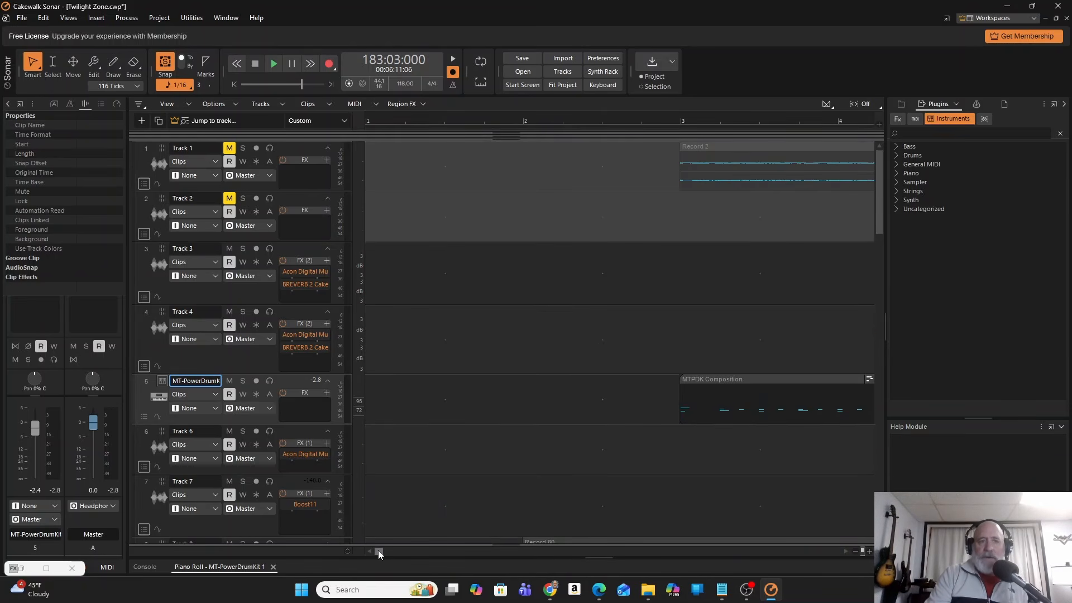
Unmute Track 1 and mute it again.
{"action": "left_click", "coordinate": [228, 149]}
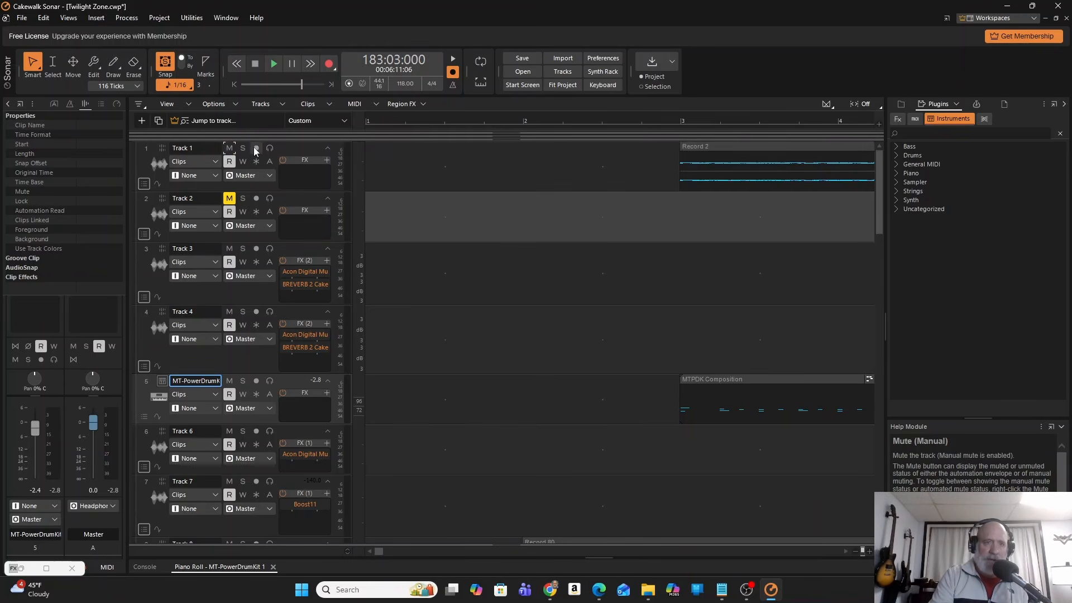
{"action": "left_click", "coordinate": [229, 148]}
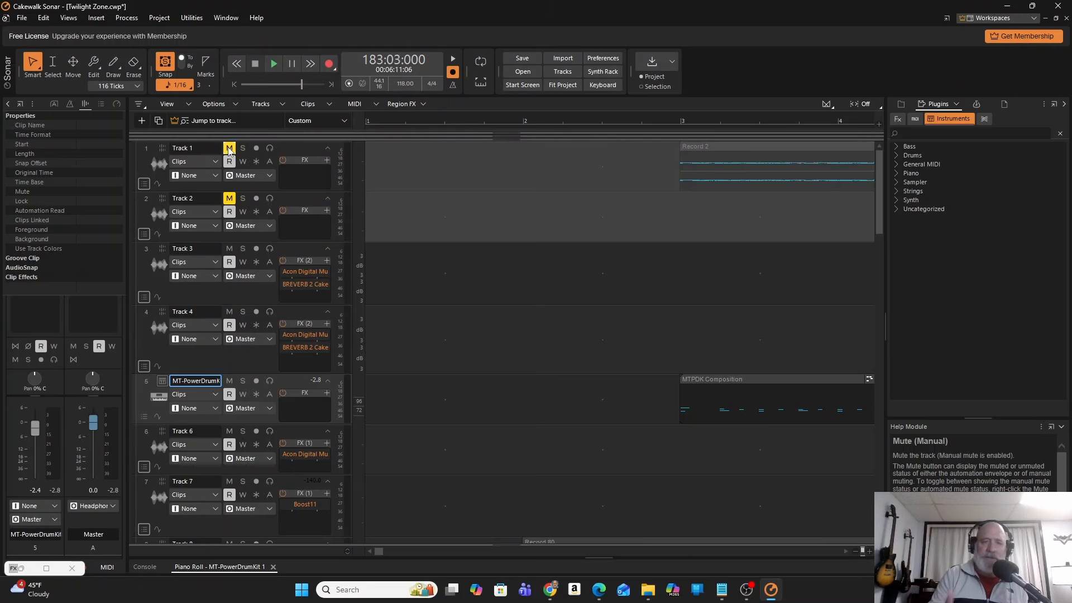
Solo and unsolo Track 1, and unmute the track.
{"action": "left_click", "coordinate": [243, 148]}
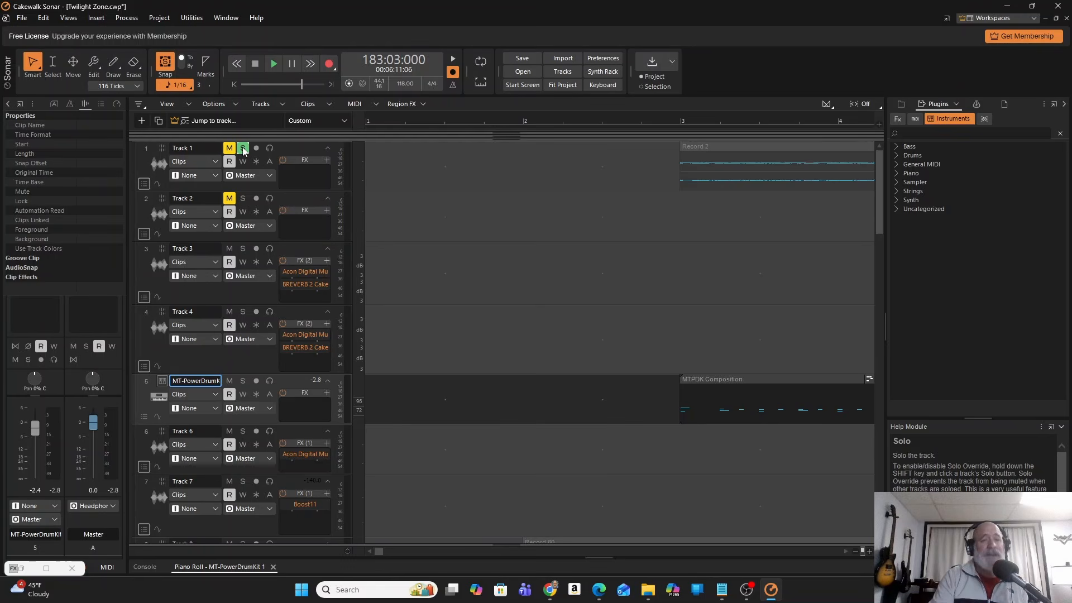
{"action": "left_click", "coordinate": [242, 148]}
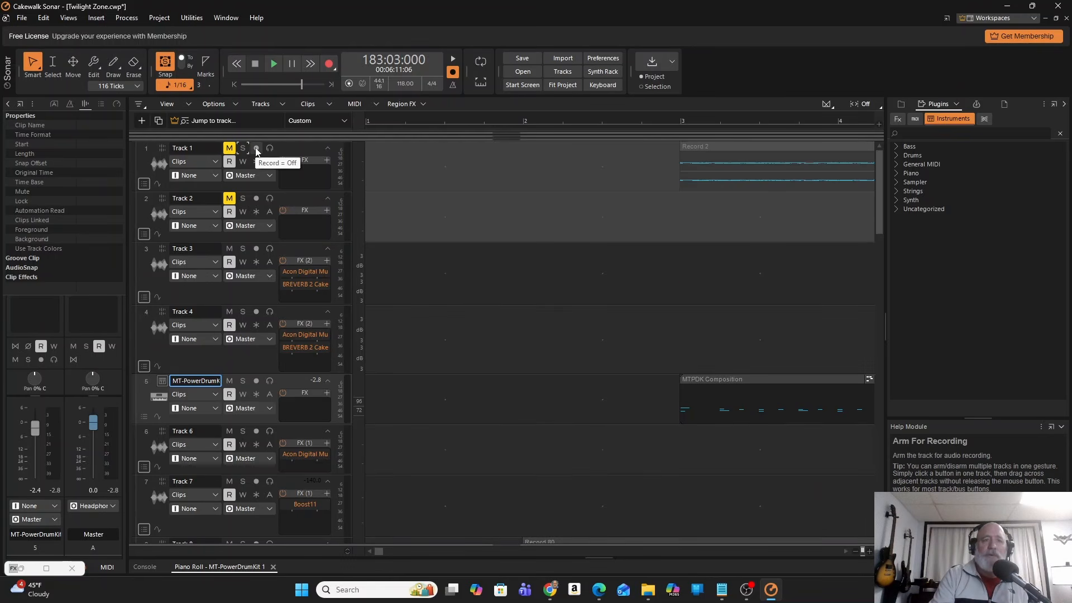
{"action": "left_click", "coordinate": [229, 149]}
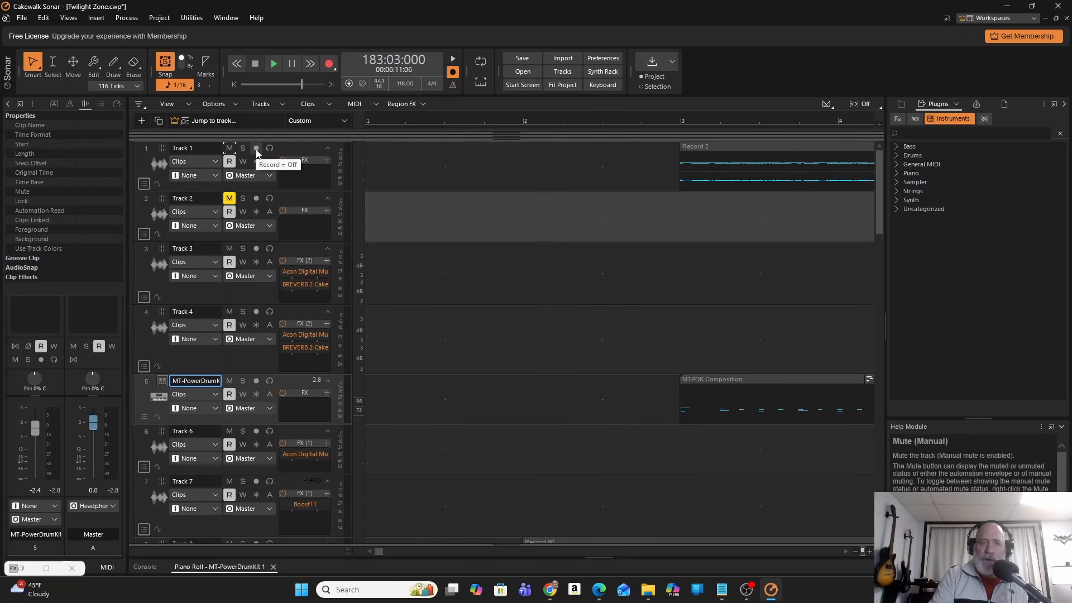
Arm Track 1 for recording and disarm it again.
{"action": "left_click", "coordinate": [256, 149]}
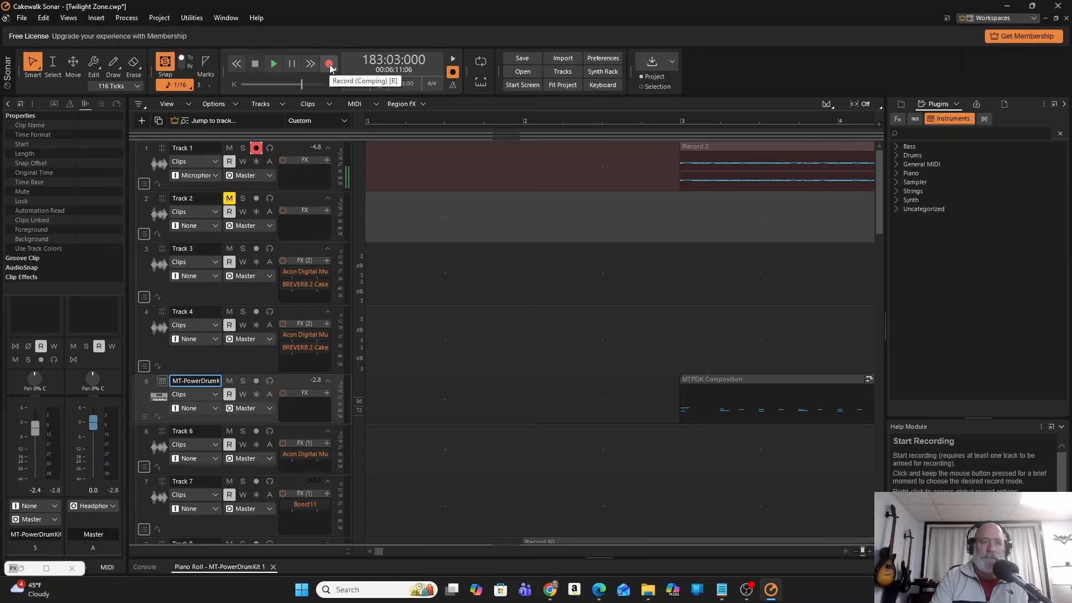
{"action": "left_click", "coordinate": [256, 148]}
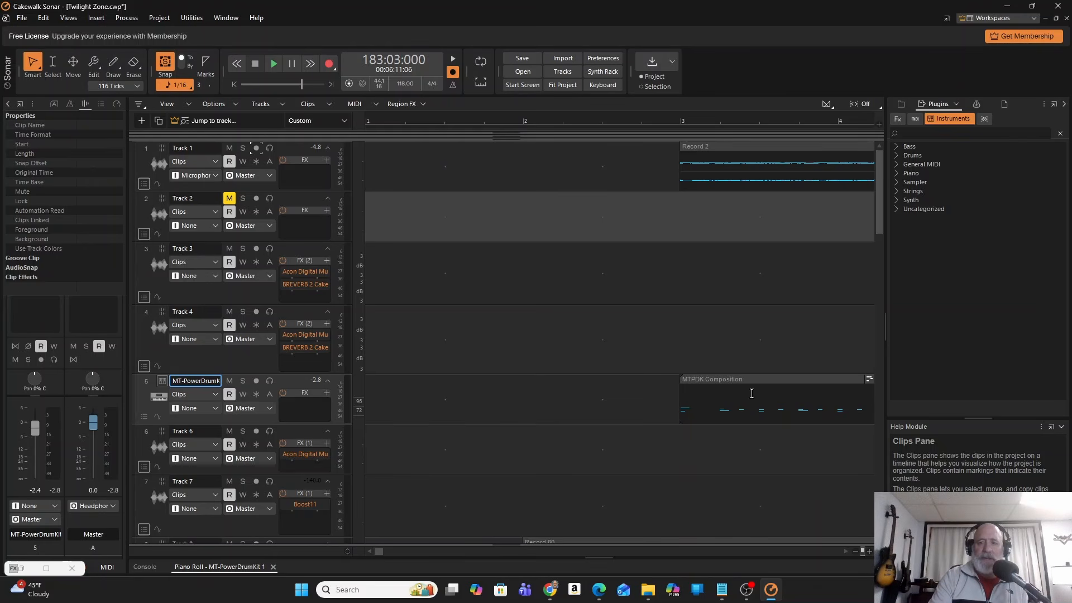
Select the MTPDK Composition clip on the drum track, and then the Record 2 audio clip on Track 1.
{"action": "left_click", "coordinate": [734, 380]}
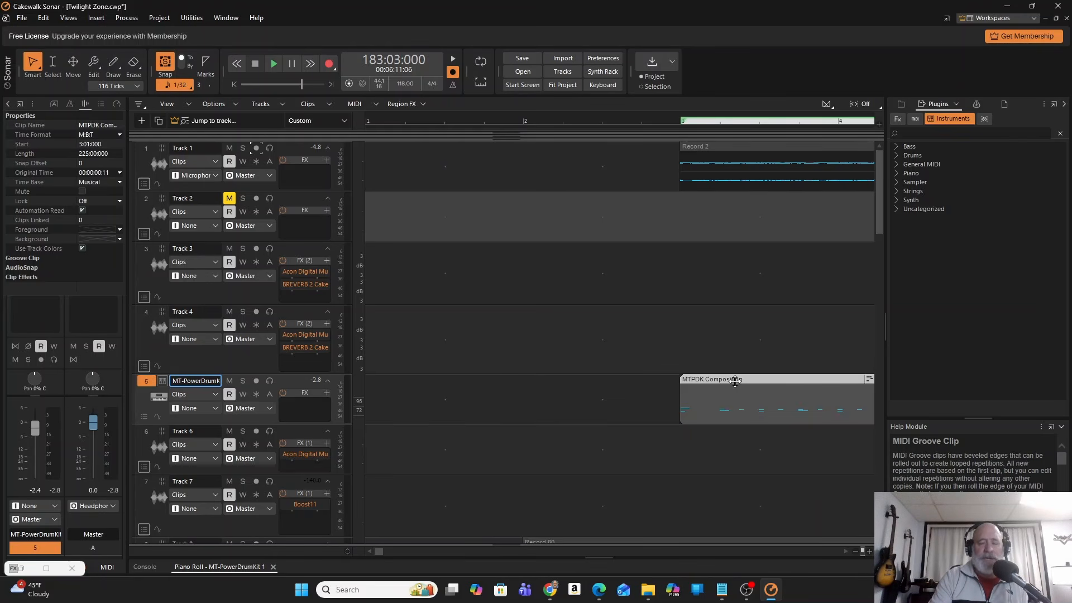
{"action": "left_click", "coordinate": [706, 149]}
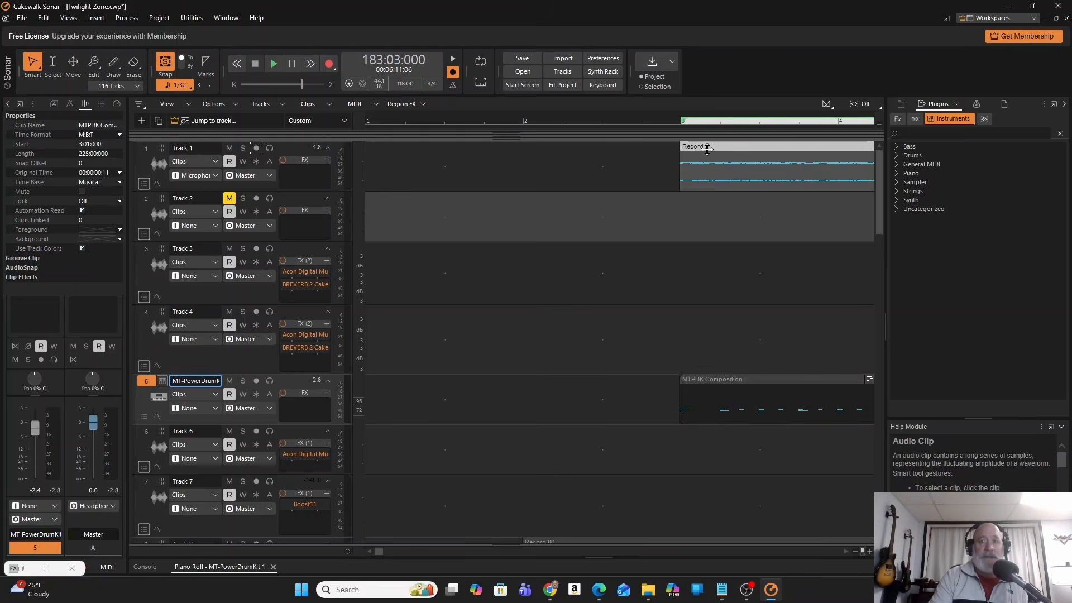
{"action": "mouse_move", "coordinate": [880, 198]}
{"action": "left_mouse_down"}
{"action": "mouse_move", "coordinate": [896, 298]}
{"action": "mouse_move", "coordinate": [891, 190]}
{"action": "left_mouse_up"}
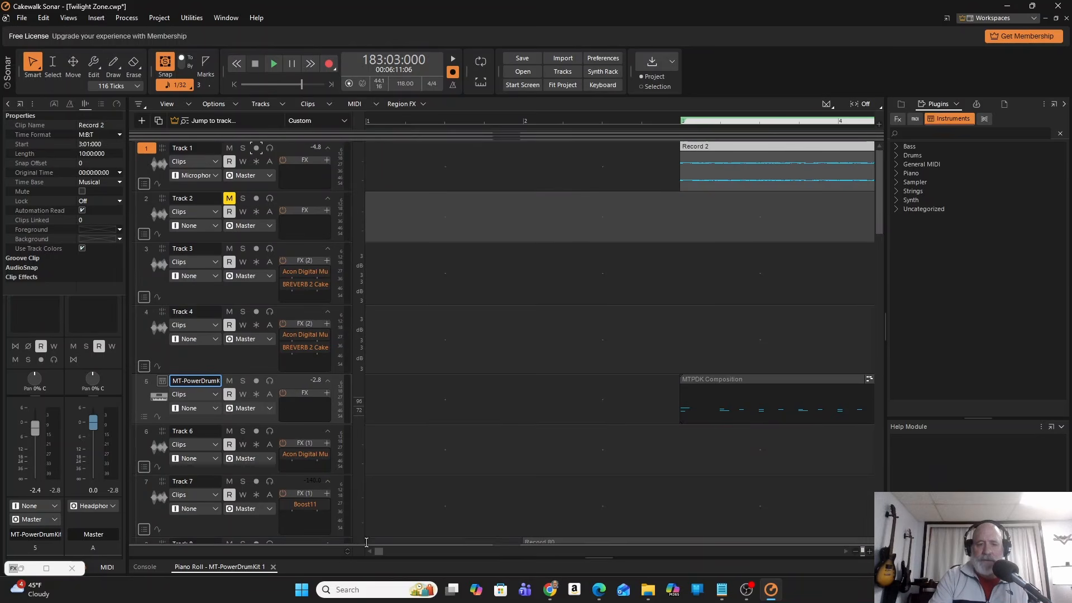
Play the project from 8:01:000 and pause playback after measure 21 begins.
{"action": "mouse_move", "coordinate": [381, 550]}
{"action": "left_mouse_down"}
{"action": "mouse_move", "coordinate": [403, 552]}
{"action": "mouse_move", "coordinate": [393, 555]}
{"action": "left_mouse_up"}
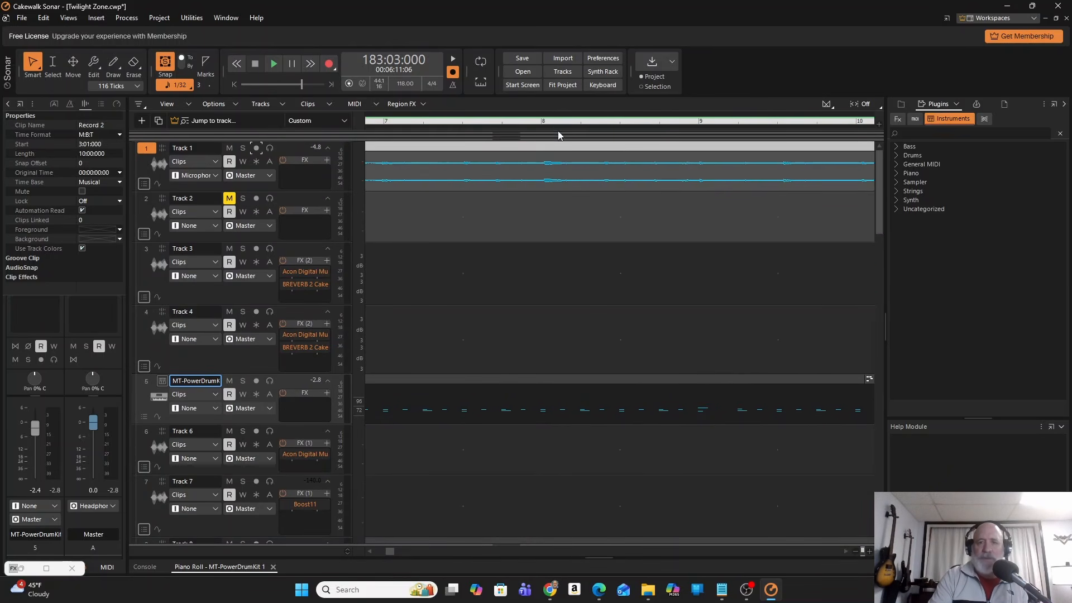
{"action": "left_click", "coordinate": [542, 121]}
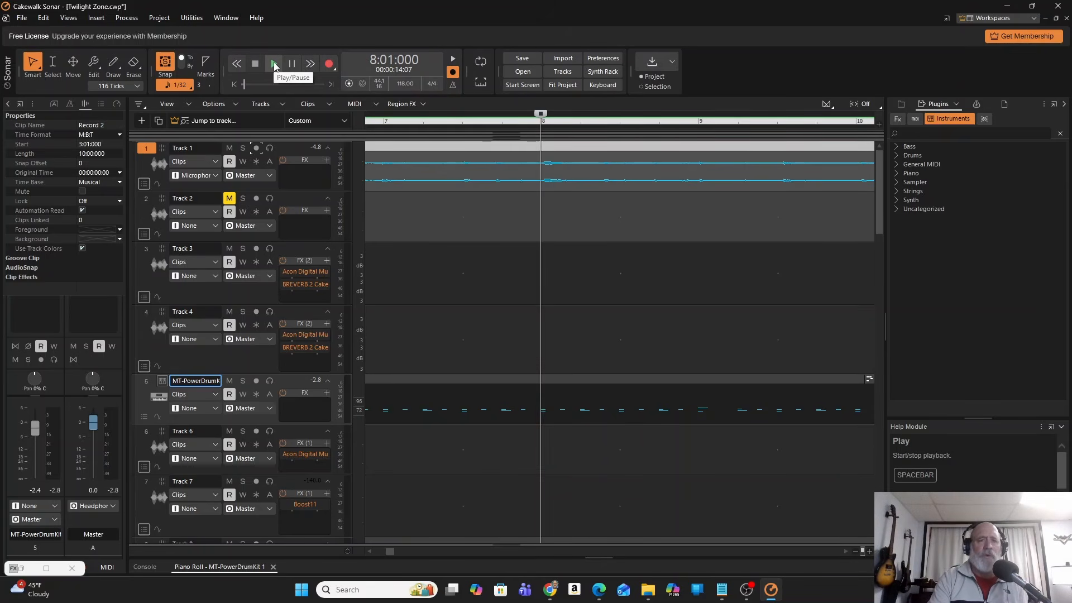
{"action": "left_click", "coordinate": [275, 65]}
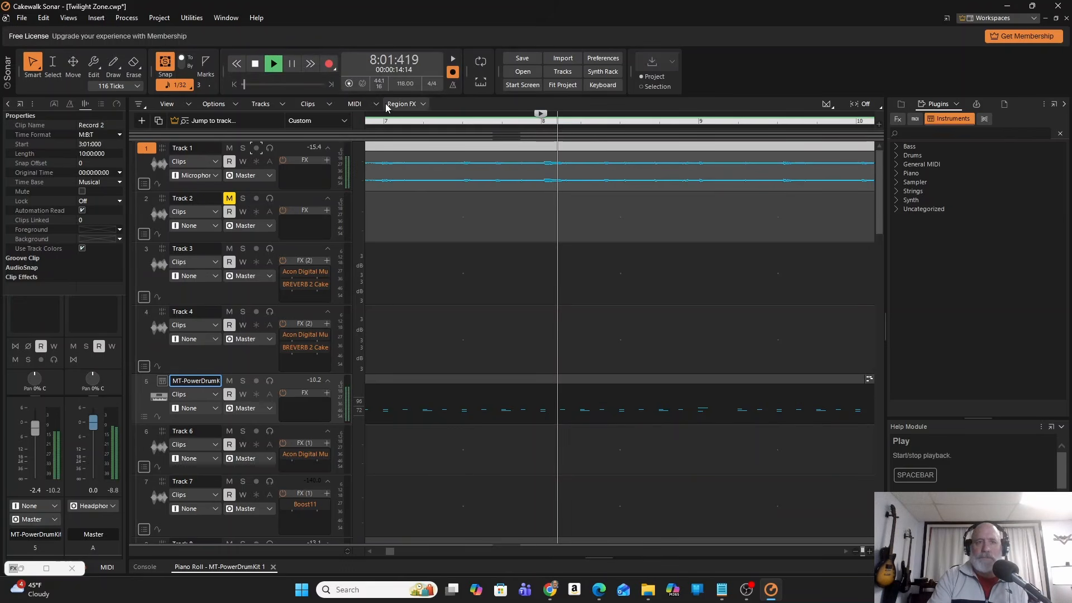
{"action": "mouse_move", "coordinate": [883, 186]}
{"action": "left_mouse_down"}
{"action": "mouse_move", "coordinate": [884, 240]}
{"action": "mouse_move", "coordinate": [881, 176]}
{"action": "left_mouse_up"}
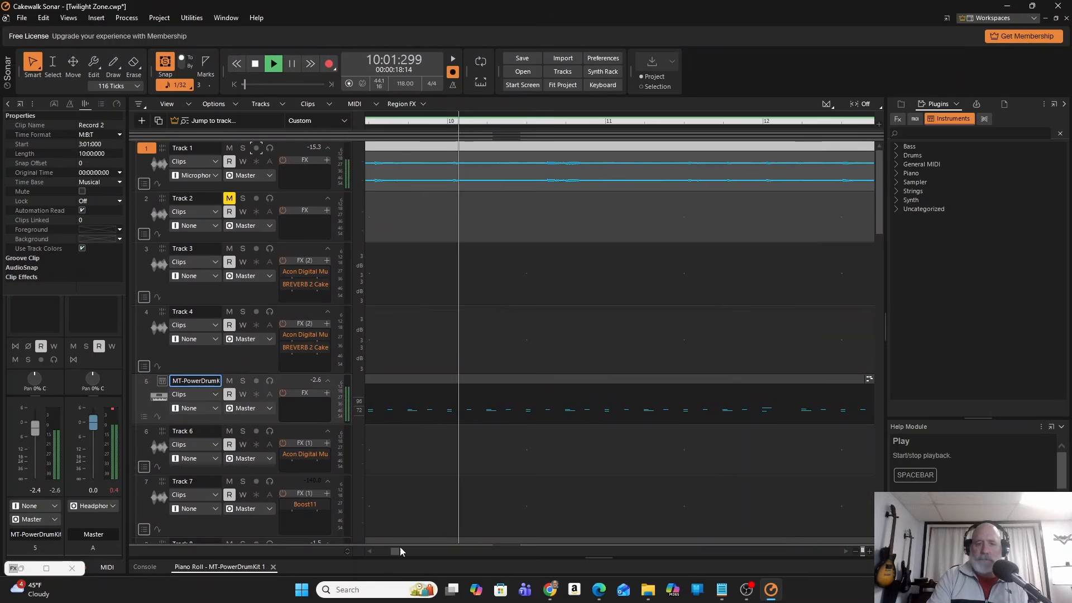
{"action": "left_click_drag", "start_coordinate": [400, 554], "coordinate": [401, 555]}
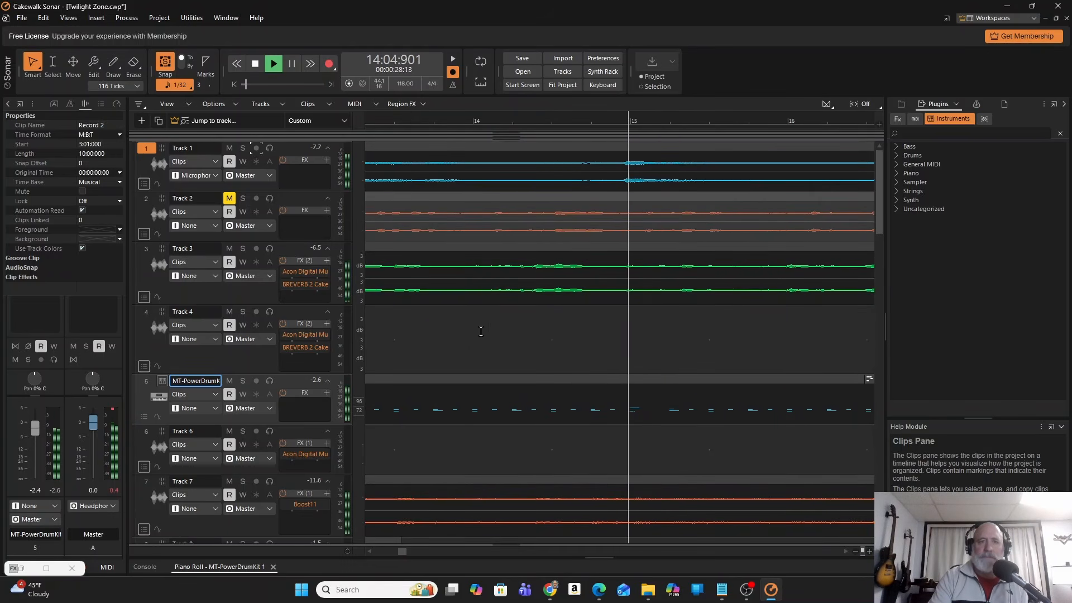
{"action": "left_click", "coordinate": [292, 65]}
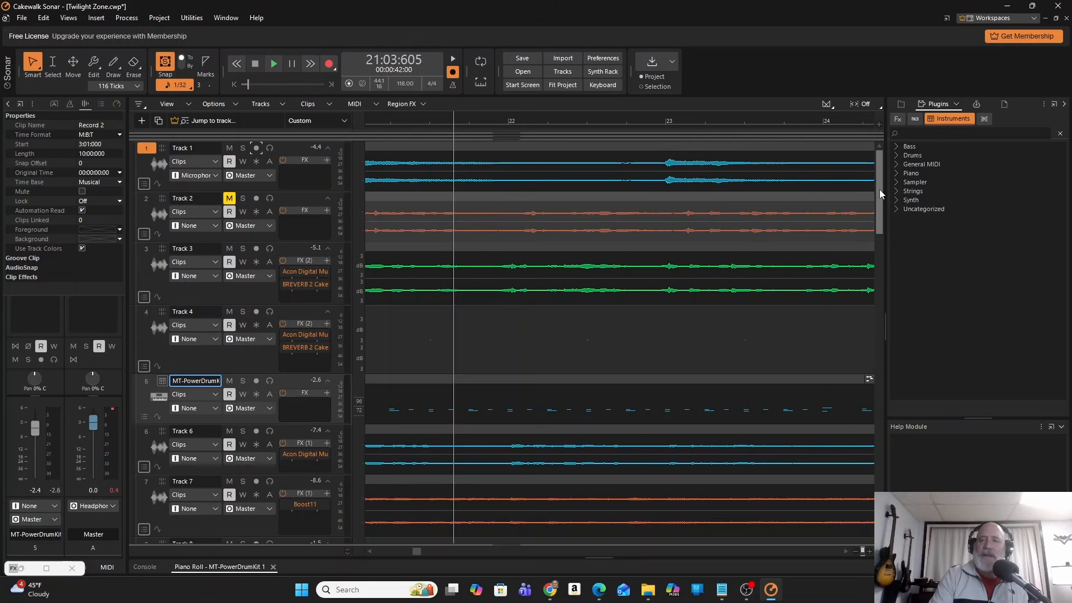
Solo Track 9, play its audio around measures 22 to 25 and pause playback.
{"action": "mouse_move", "coordinate": [879, 193]}
{"action": "left_mouse_down"}
{"action": "mouse_move", "coordinate": [882, 282]}
{"action": "mouse_move", "coordinate": [881, 191]}
{"action": "left_mouse_up"}
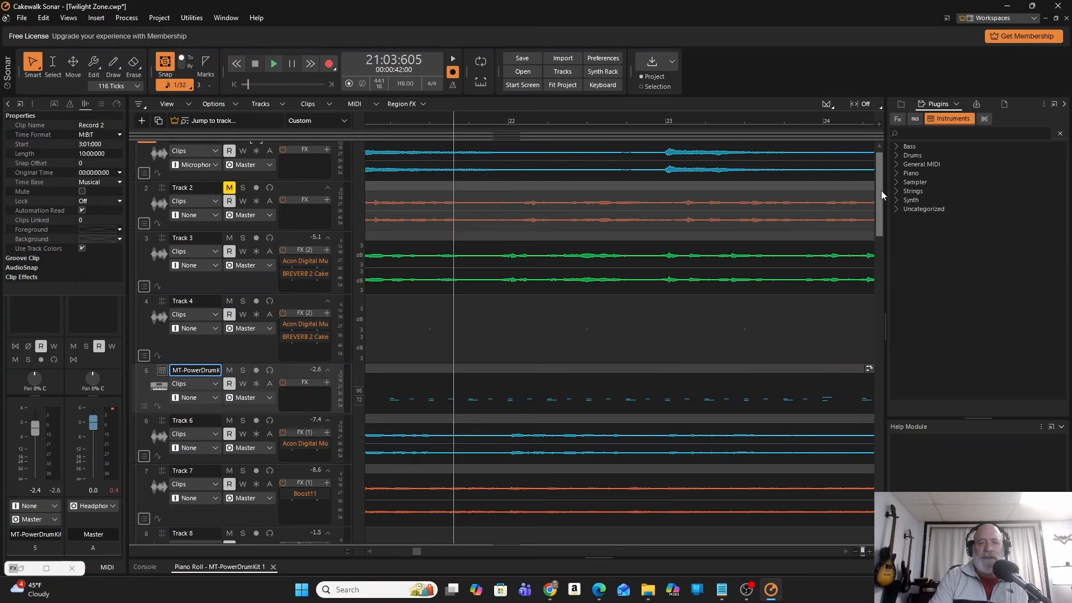
{"action": "left_click_drag", "start_coordinate": [881, 189], "coordinate": [885, 268]}
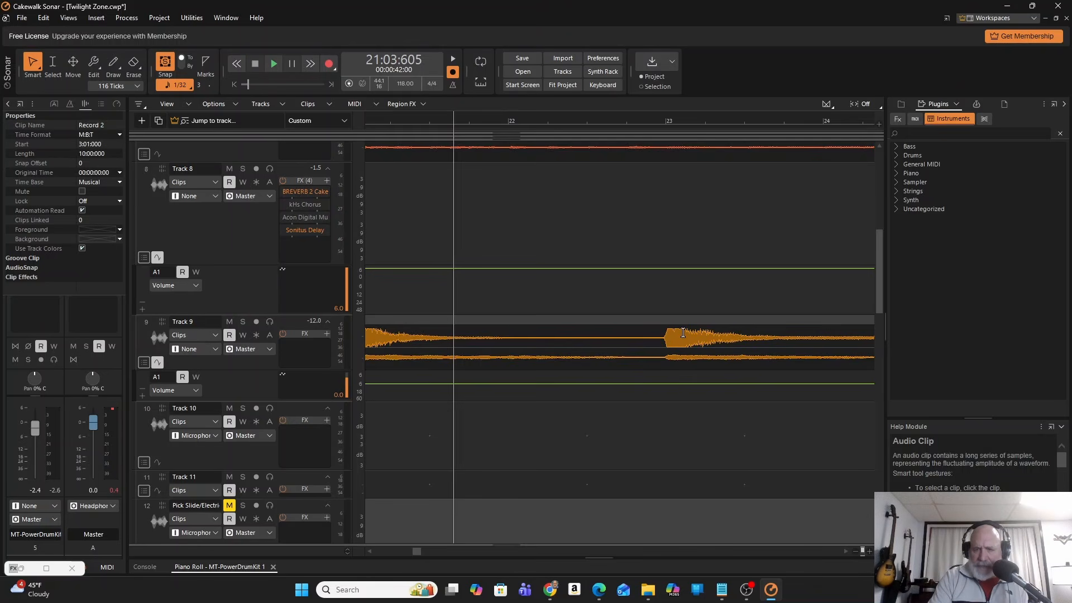
{"action": "left_click", "coordinate": [660, 339]}
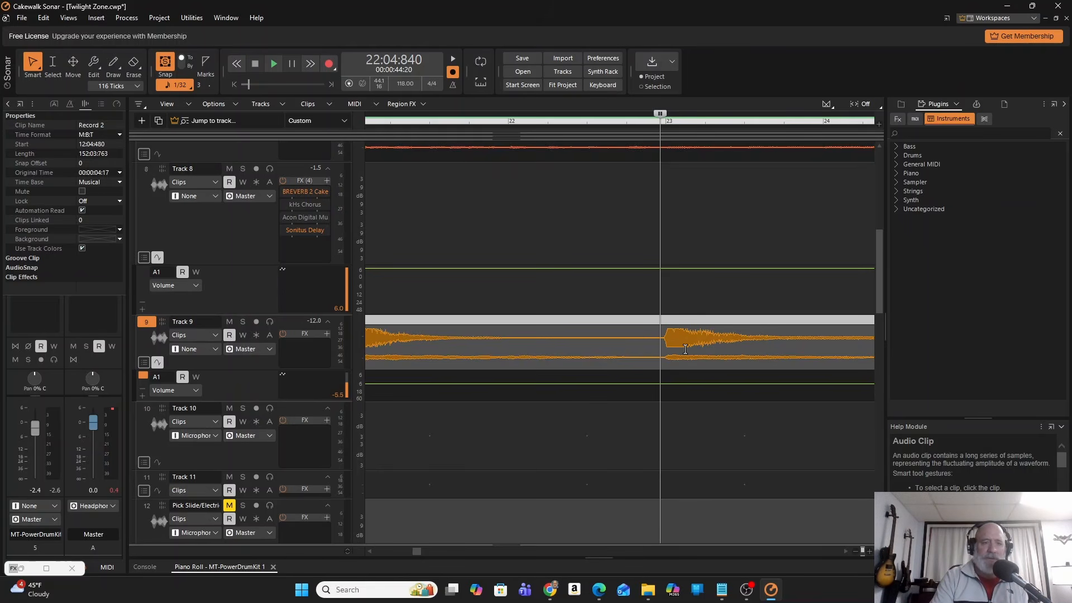
{"action": "left_click", "coordinate": [242, 322]}
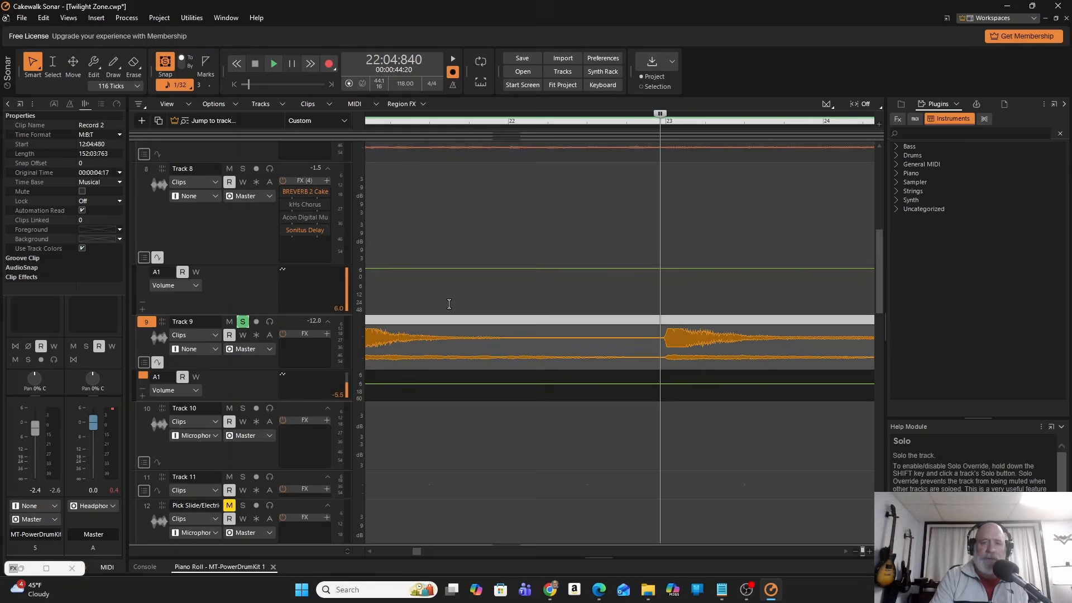
{"action": "left_click", "coordinate": [492, 297]}
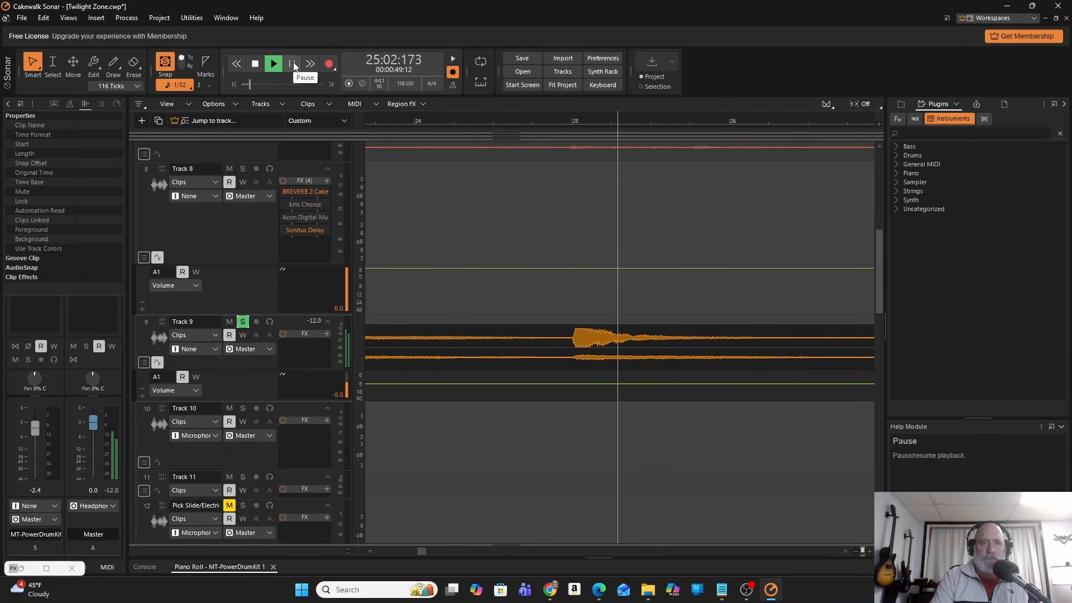
{"action": "left_click", "coordinate": [294, 66]}
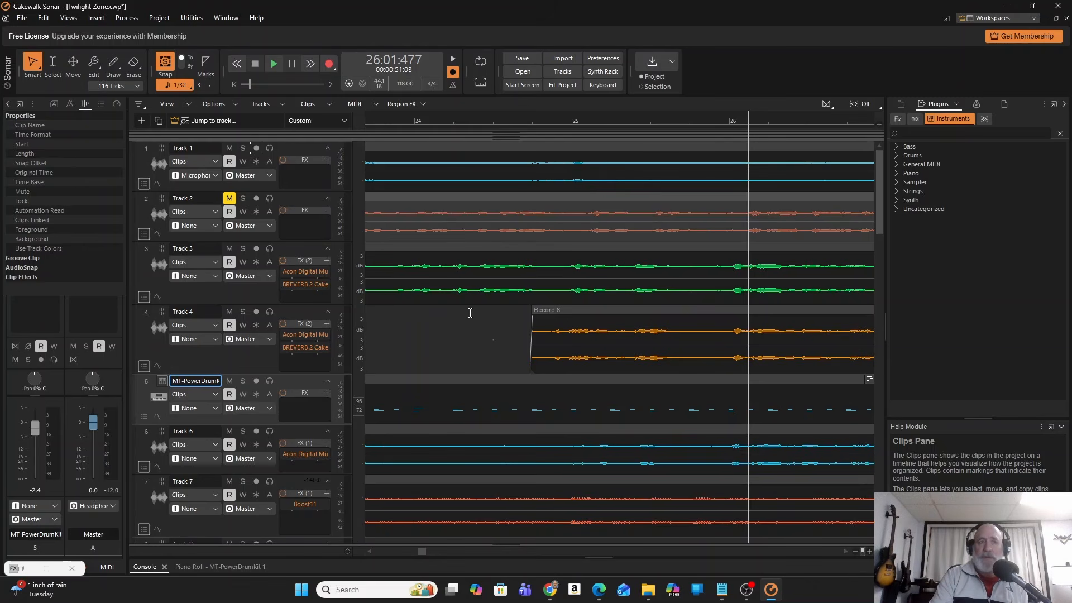
Show the export formats offered for the project and dismiss them without exporting.
{"action": "left_click", "coordinate": [24, 20]}
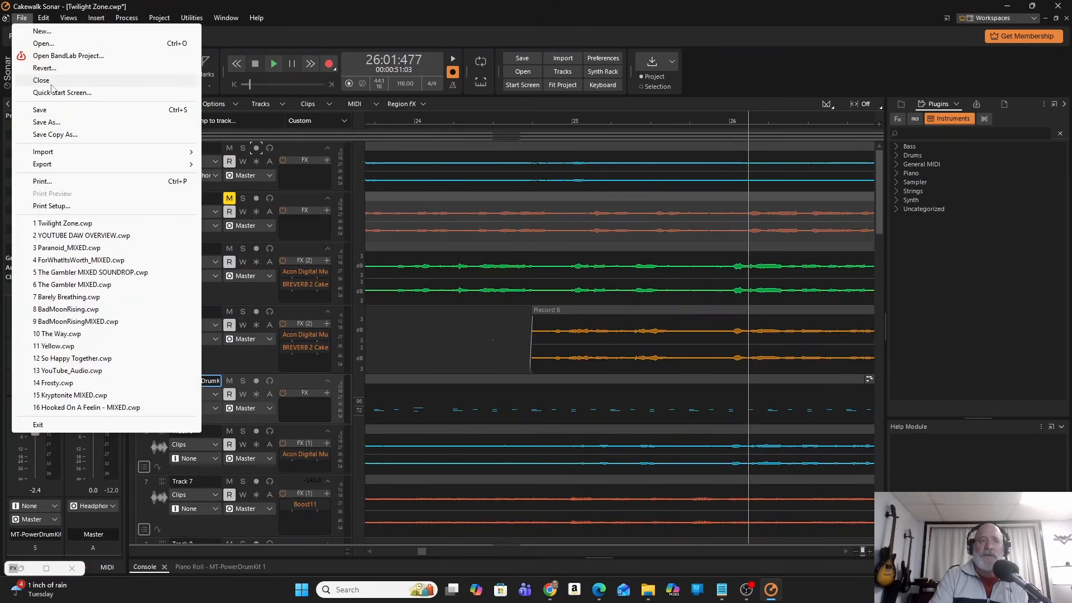
{"action": "mouse_move", "coordinate": [61, 165]}
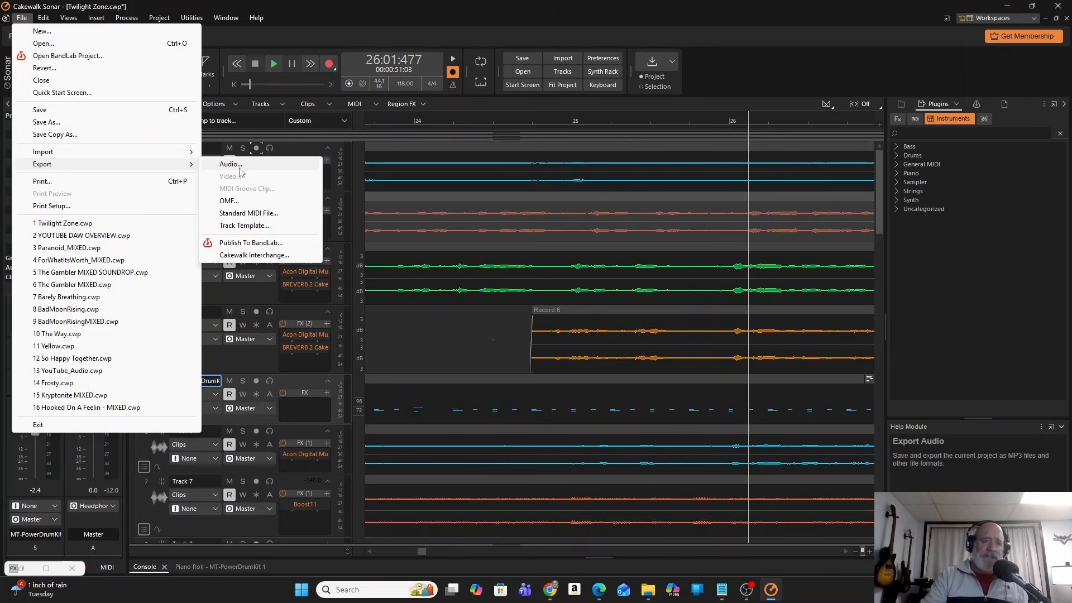
{"action": "left_click", "coordinate": [285, 361]}
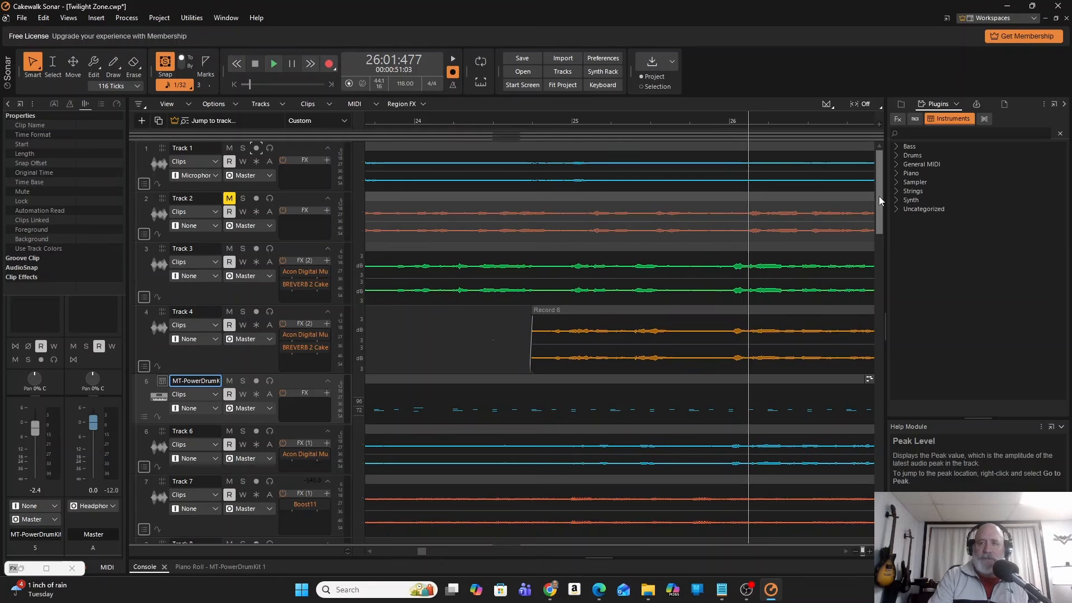
Insert a new audio track below the last track and enlarge its strip to show the track controls.
{"action": "left_click_drag", "start_coordinate": [880, 200], "coordinate": [882, 463]}
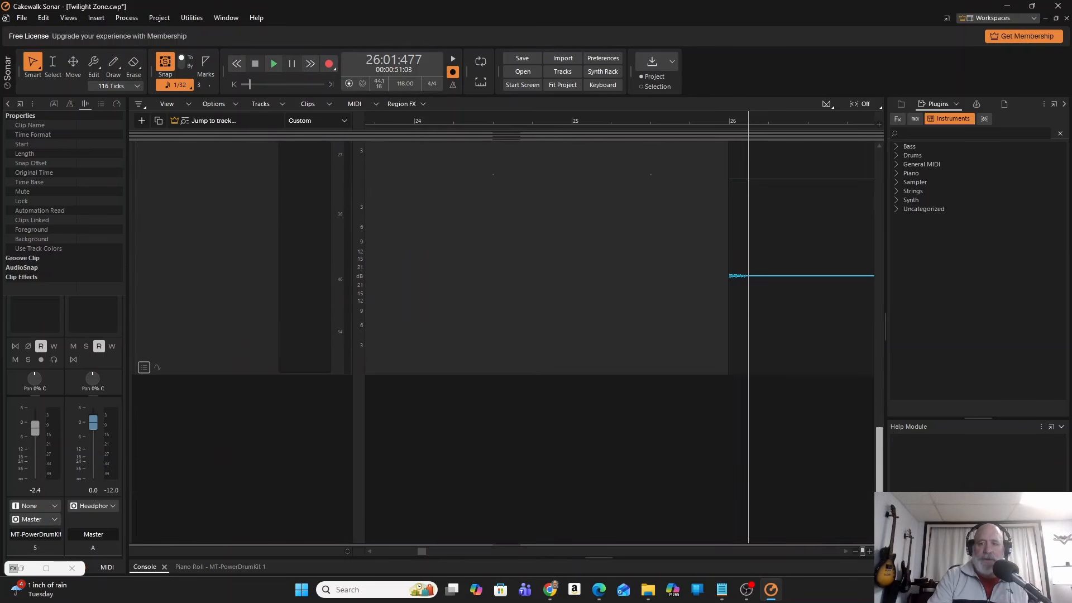
{"action": "right_click", "coordinate": [258, 397]}
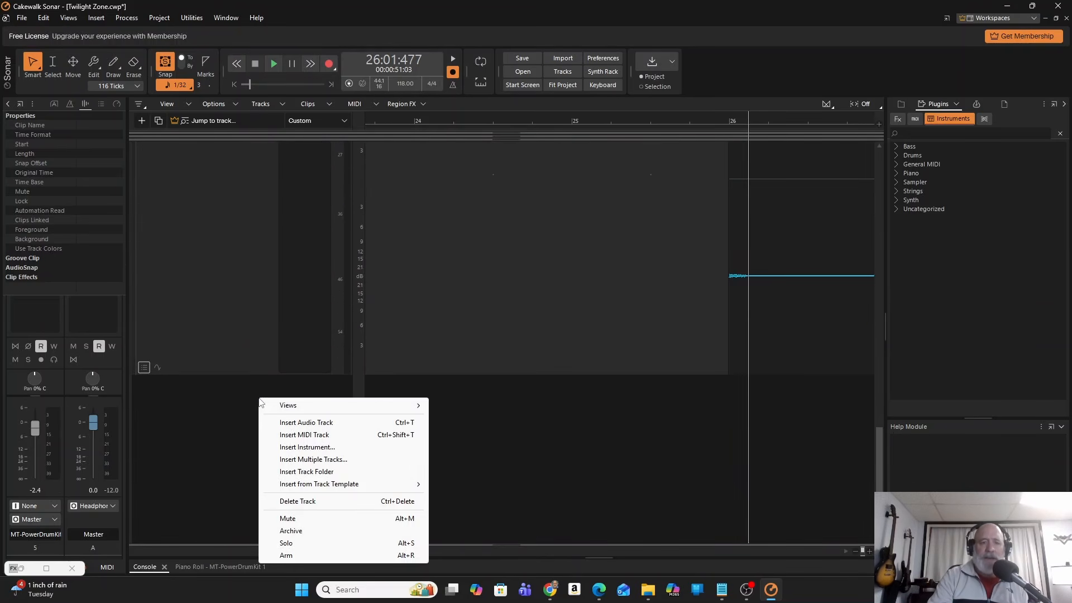
{"action": "left_click", "coordinate": [335, 434]}
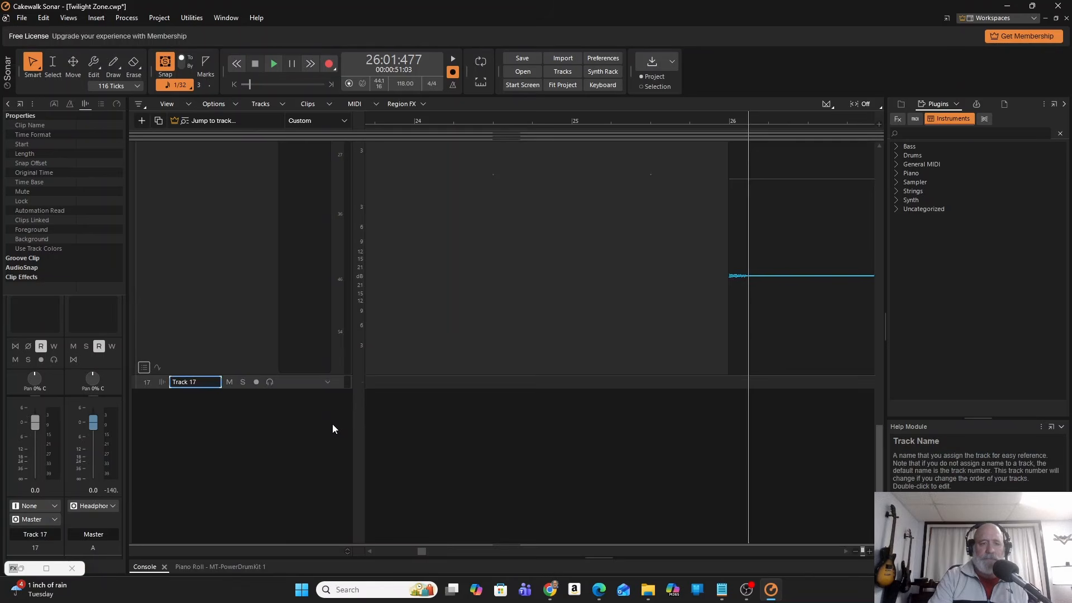
{"action": "left_click_drag", "start_coordinate": [305, 389], "coordinate": [305, 428]}
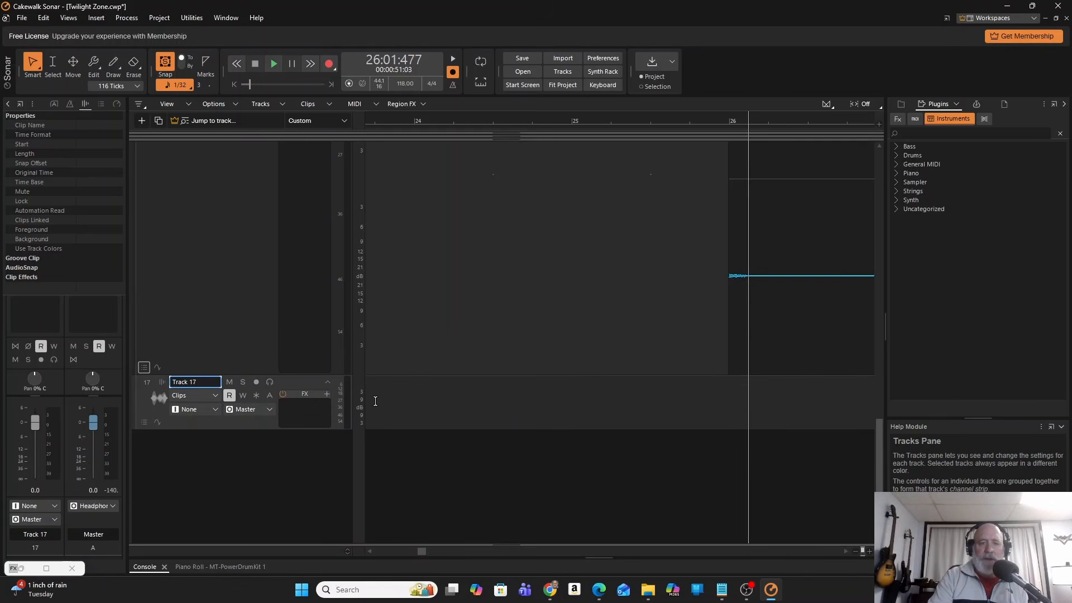
Place the playhead at 23:03:720 on Track 17 and start an audio import there.
{"action": "key", "text": "space"}
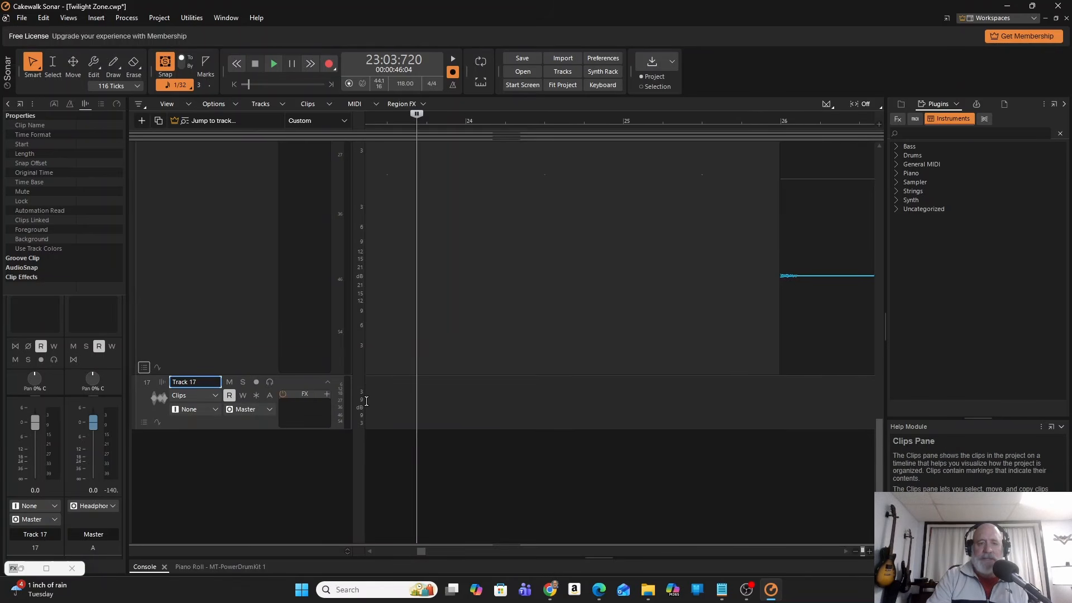
{"action": "right_click", "coordinate": [367, 402]}
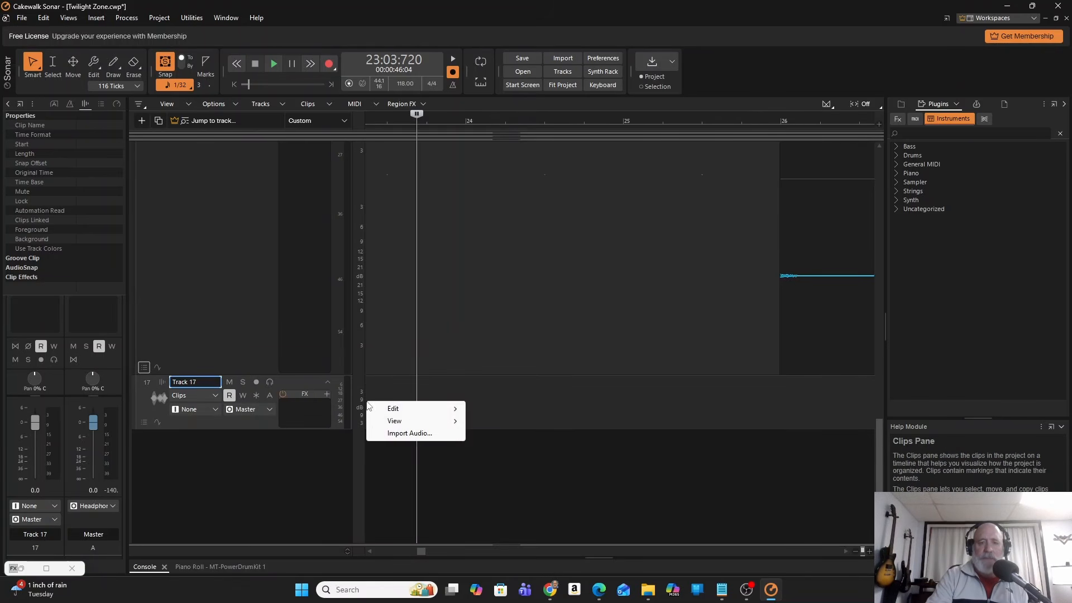
{"action": "mouse_move", "coordinate": [396, 411]}
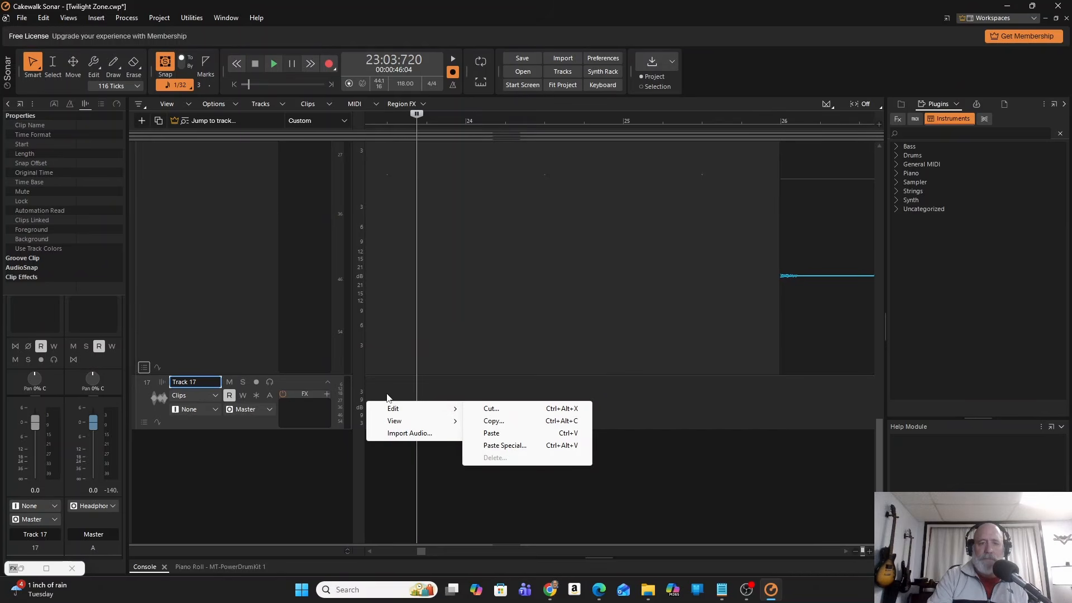
{"action": "left_click", "coordinate": [408, 435]}
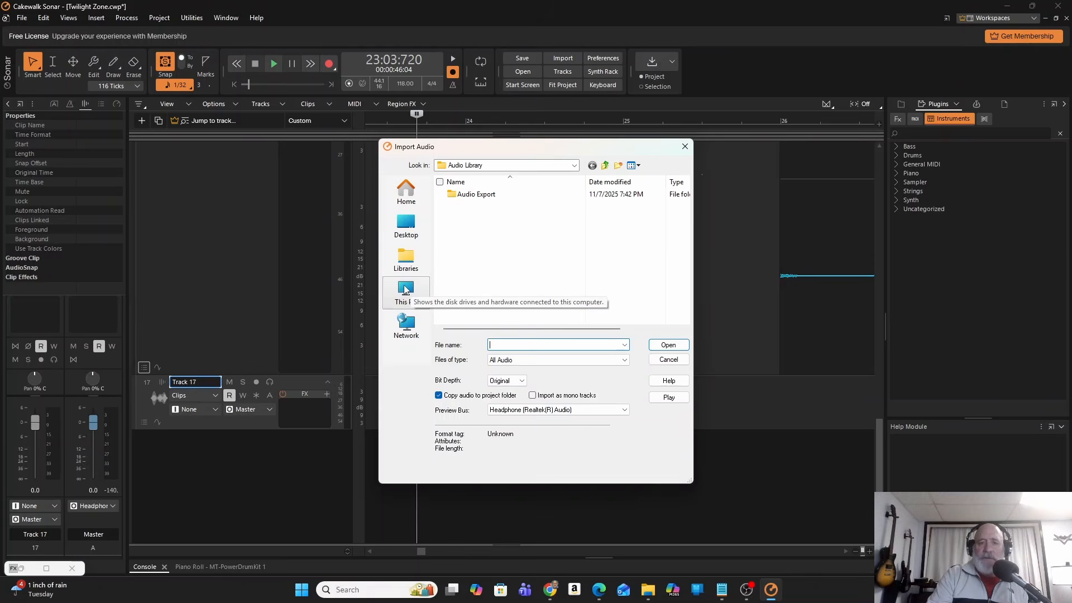
Browse to the Cakewalk Projects folder on the maxone (D:) drive to find an audio file to import.
{"action": "left_click", "coordinate": [405, 289]}
{"action": "double_click", "coordinate": [498, 239]}
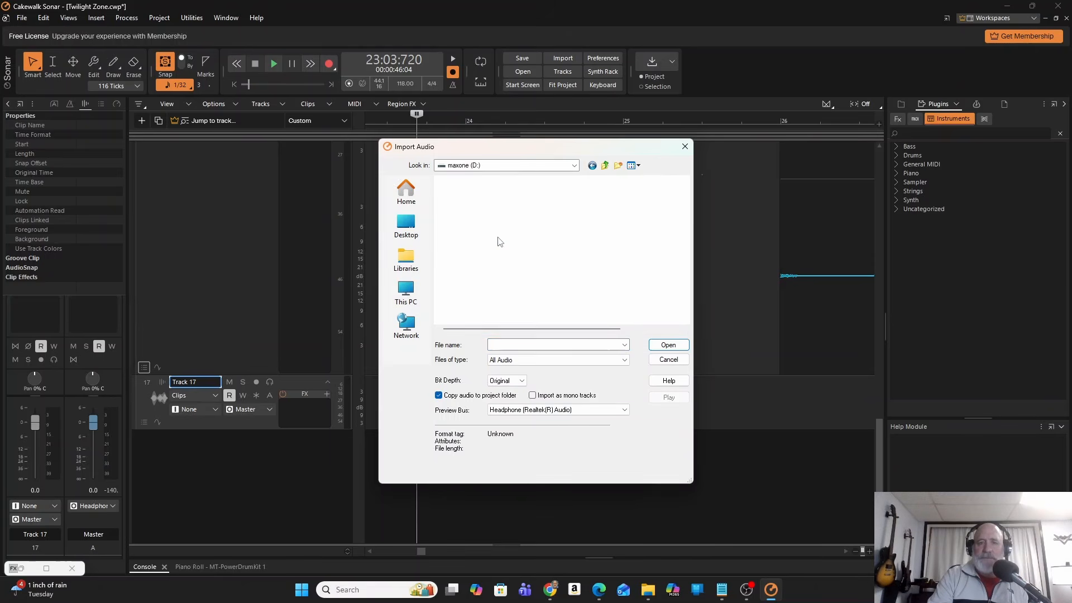
{"action": "double_click", "coordinate": [502, 217]}
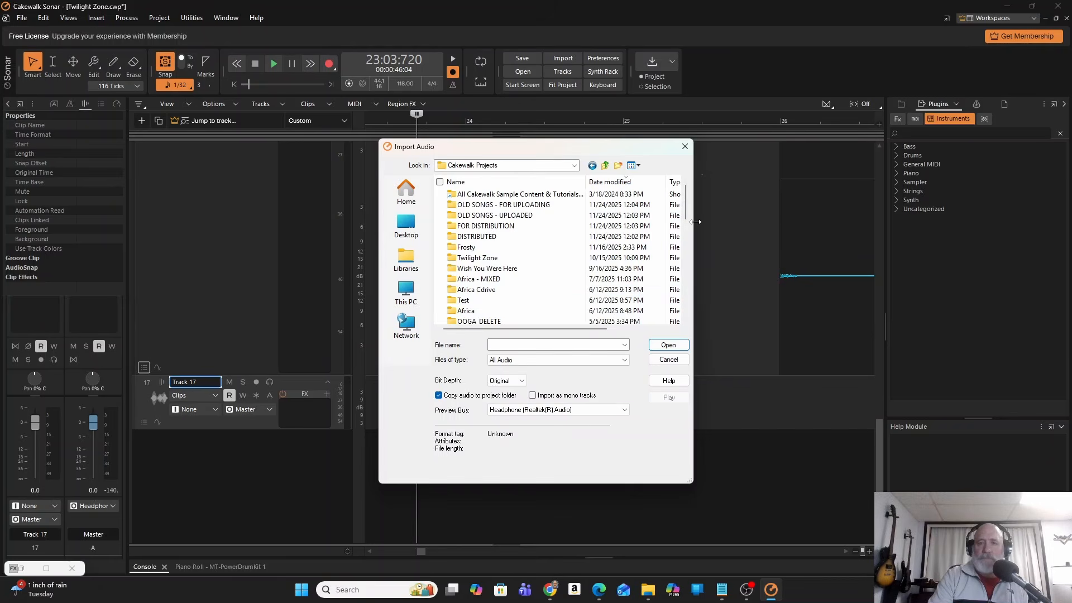
Check the It's Not Easy folder for importable audio and return to the Cakewalk Projects folder.
{"action": "left_click_drag", "start_coordinate": [685, 205], "coordinate": [684, 315]}
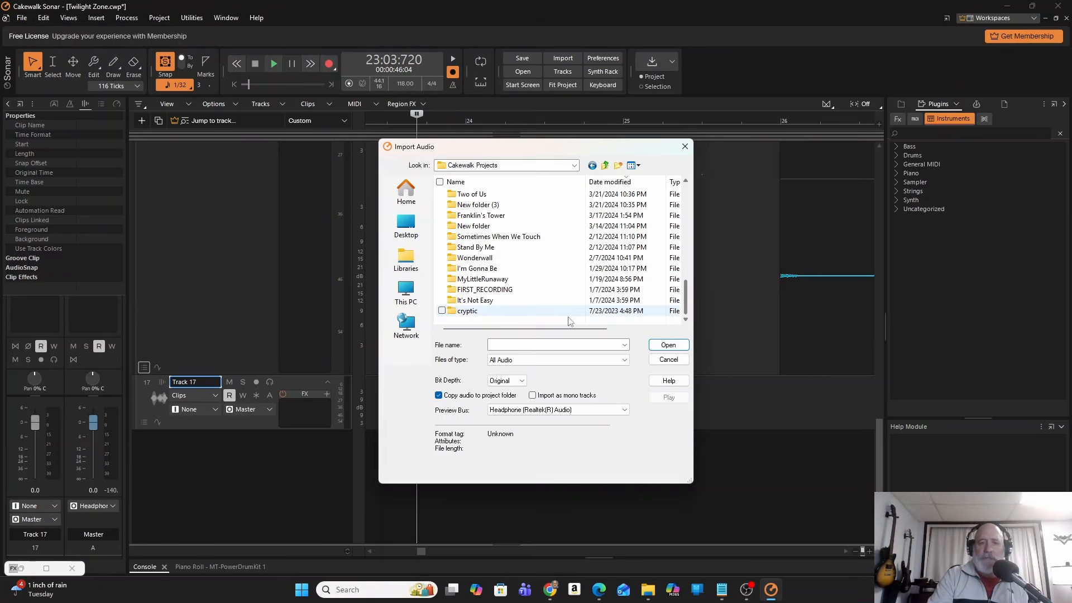
{"action": "double_click", "coordinate": [477, 301]}
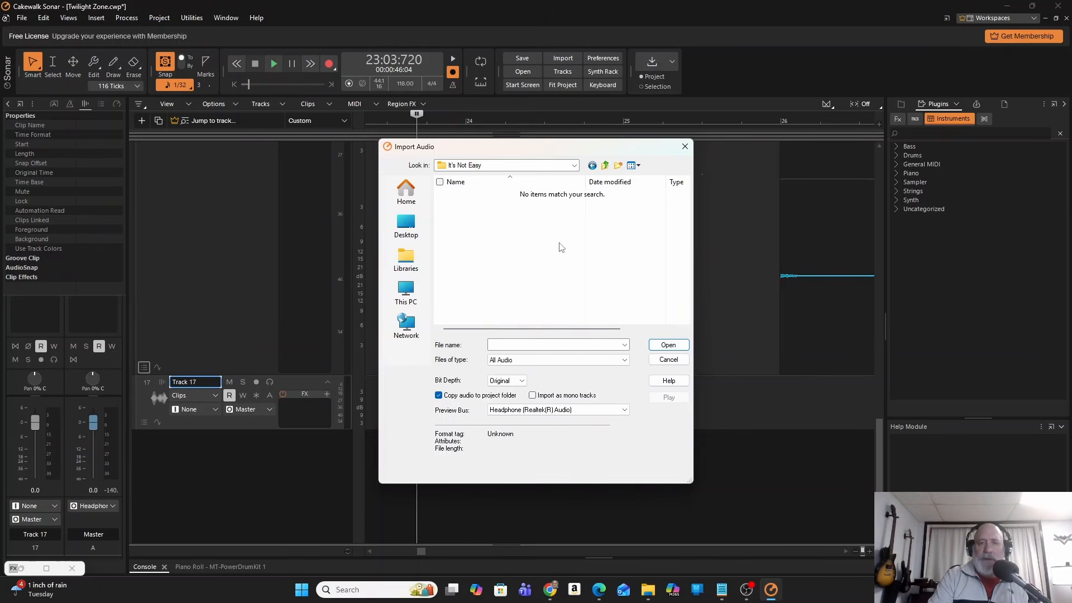
{"action": "left_click", "coordinate": [605, 166]}
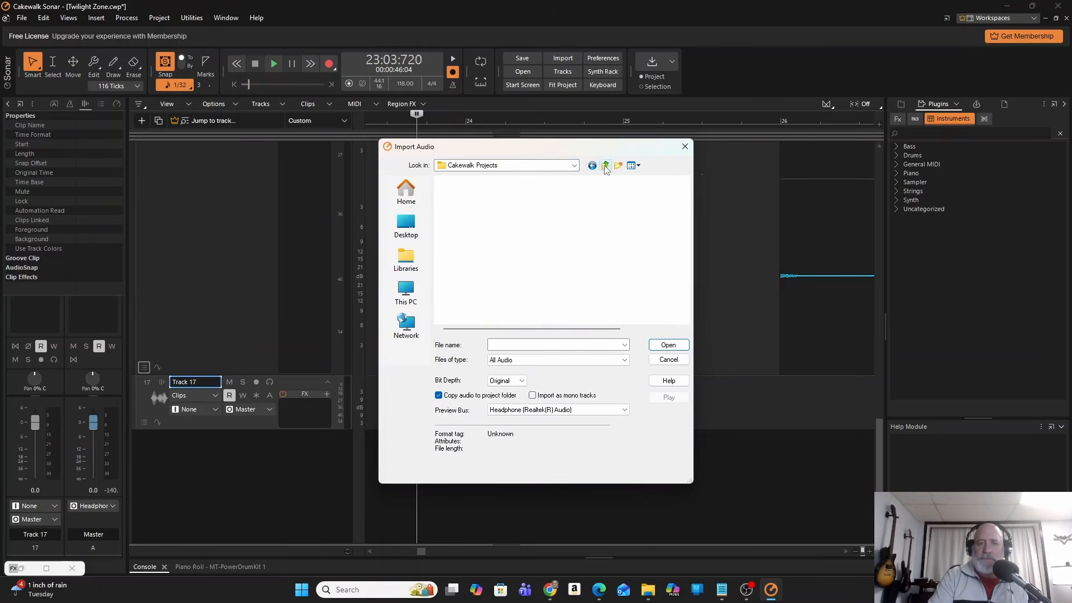
Open the You Belong To Me project folder and check its Audio Export subfolder for audio files.
{"action": "left_click_drag", "start_coordinate": [688, 299], "coordinate": [683, 253]}
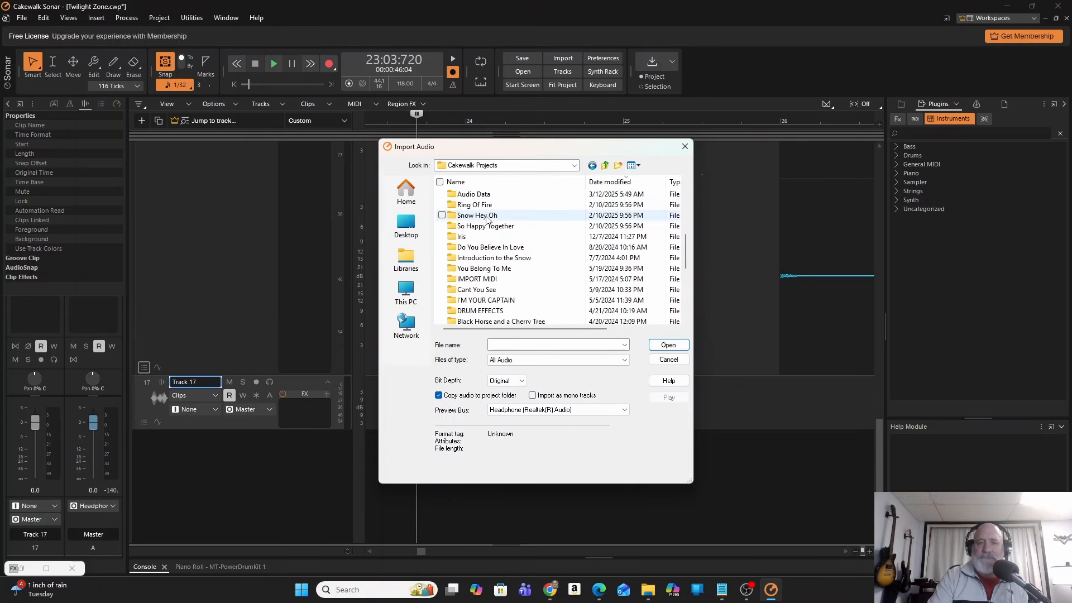
{"action": "left_click_drag", "start_coordinate": [686, 263], "coordinate": [686, 215]}
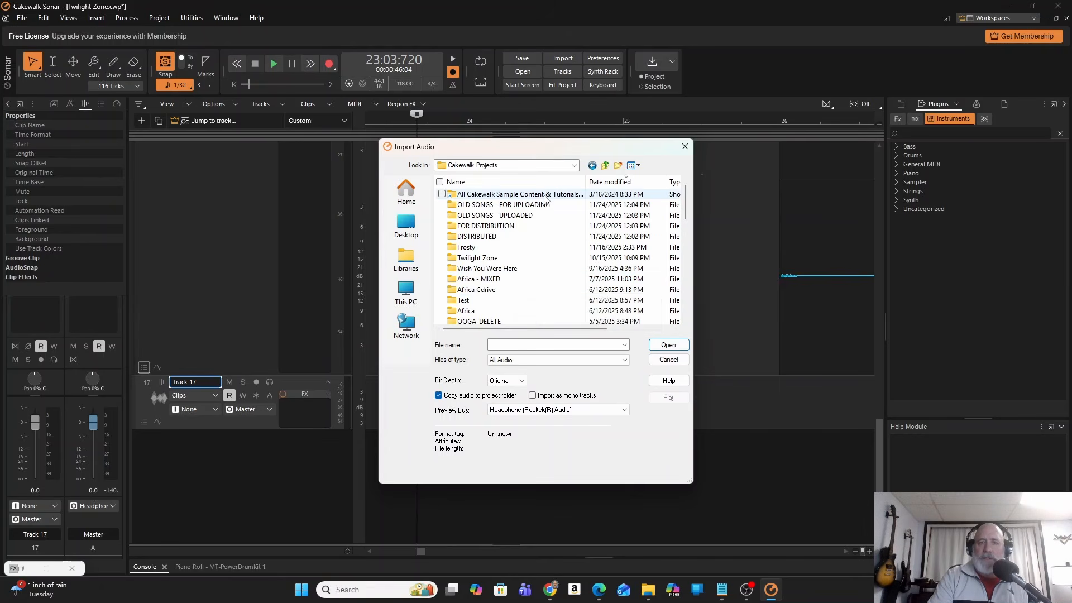
{"action": "left_click_drag", "start_coordinate": [687, 210], "coordinate": [688, 257]}
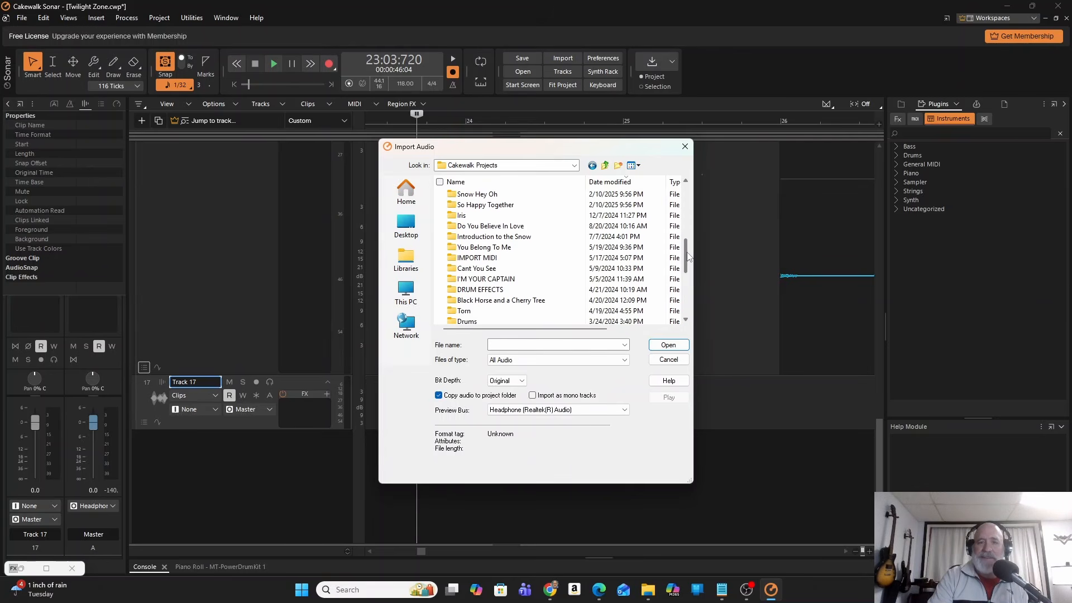
{"action": "double_click", "coordinate": [506, 247]}
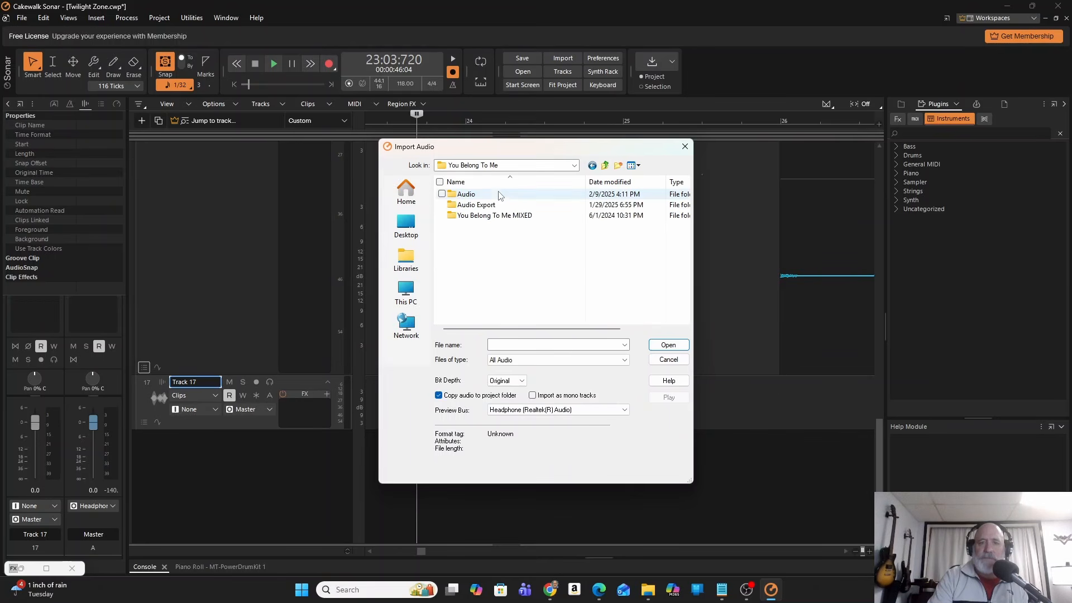
{"action": "double_click", "coordinate": [492, 205]}
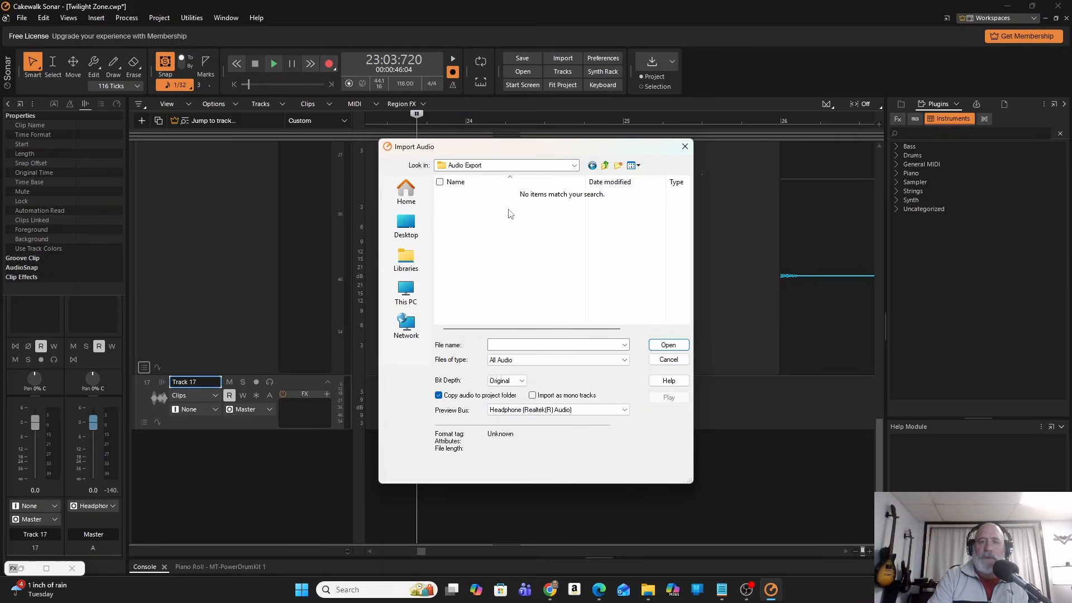
{"action": "left_click", "coordinate": [605, 166]}
Import You Belong To Me MIXEDMIXED2.mp3 from the Audio Export folder inside You Belong To Me MIXED onto Track 17.
{"action": "double_click", "coordinate": [497, 215]}
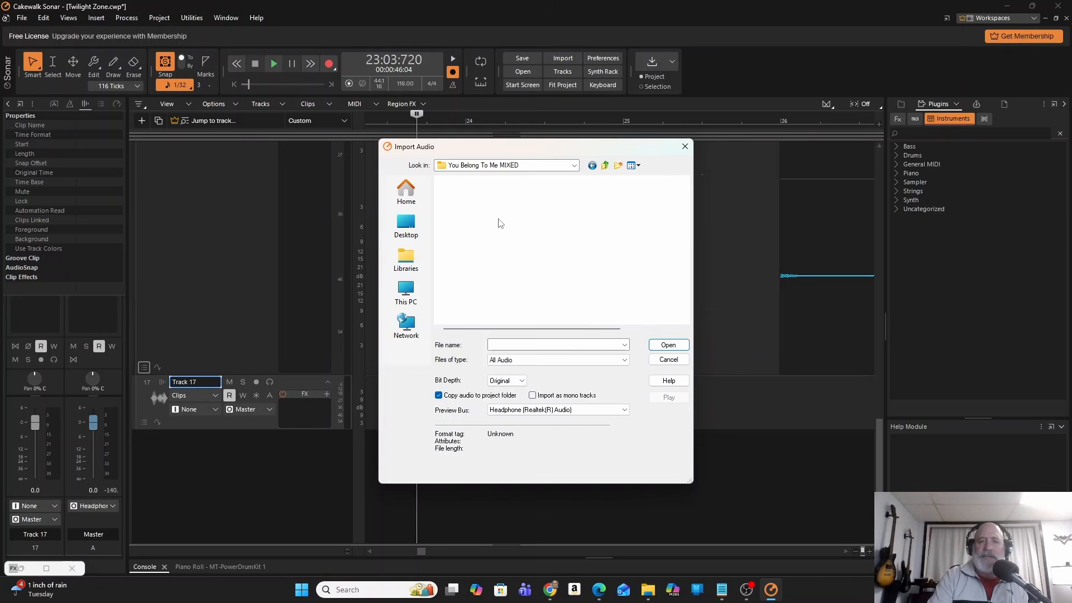
{"action": "double_click", "coordinate": [512, 204]}
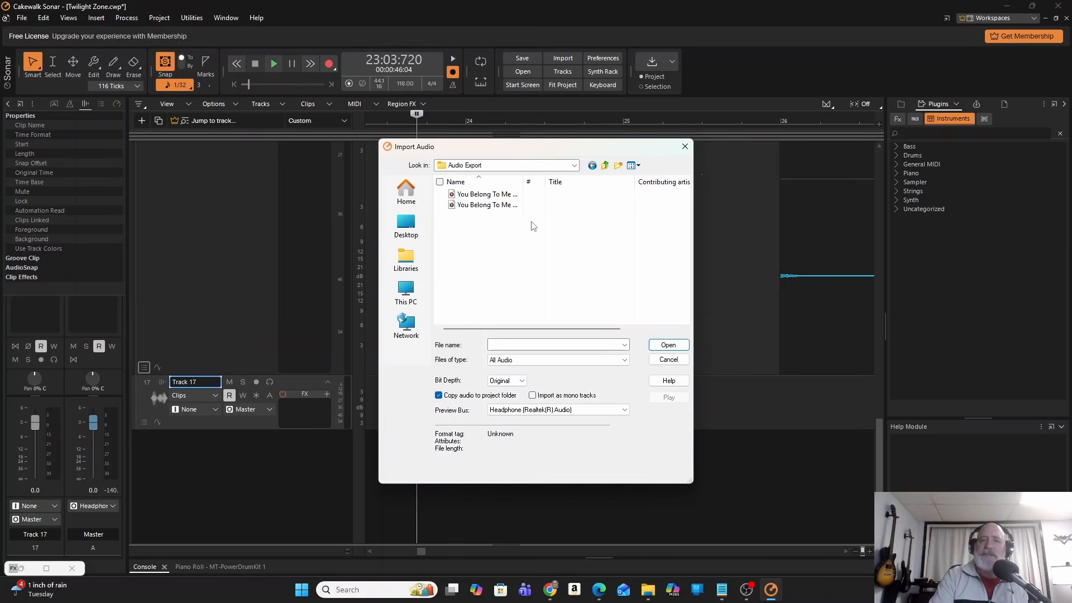
{"action": "left_click_drag", "start_coordinate": [523, 182], "coordinate": [593, 183]}
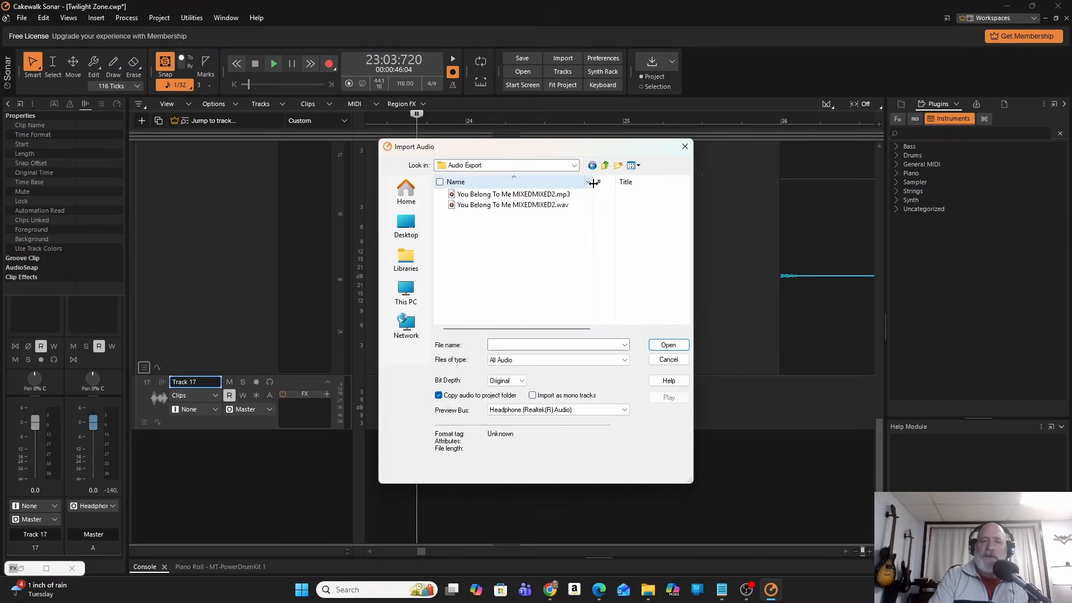
{"action": "left_click", "coordinate": [502, 194]}
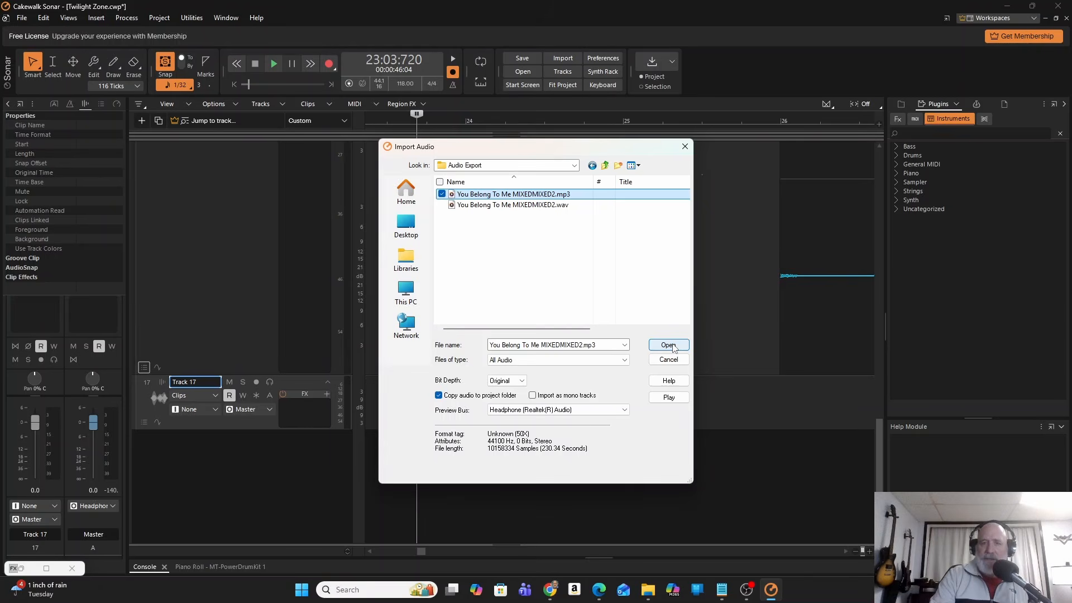
{"action": "left_click", "coordinate": [668, 345]}
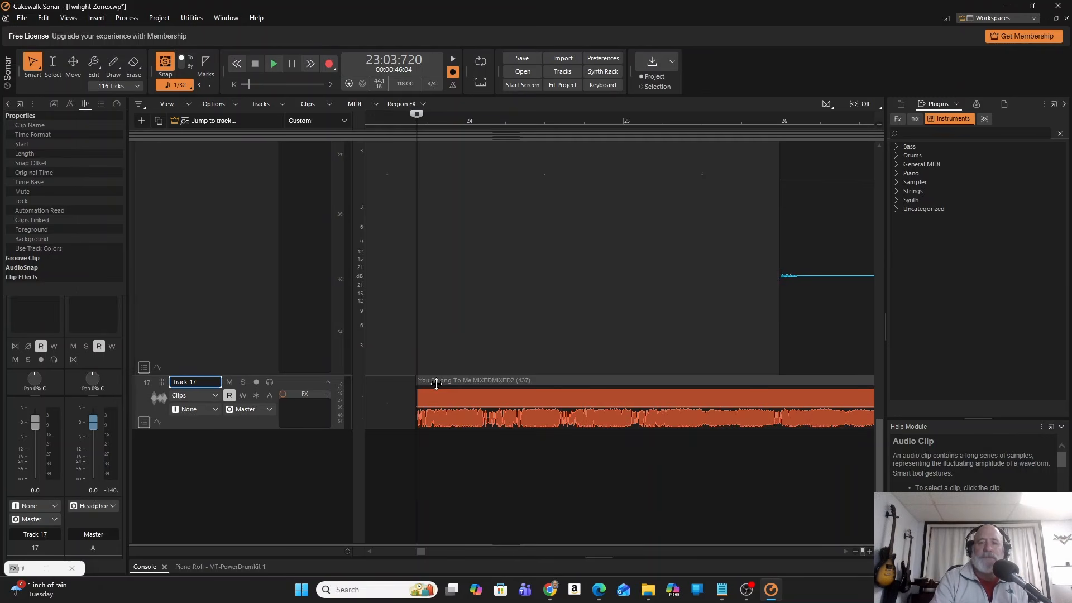
Insert the AR TG Mastering Live Stereo audio effect into Track 17's FX rack.
{"action": "right_click", "coordinate": [299, 414]}
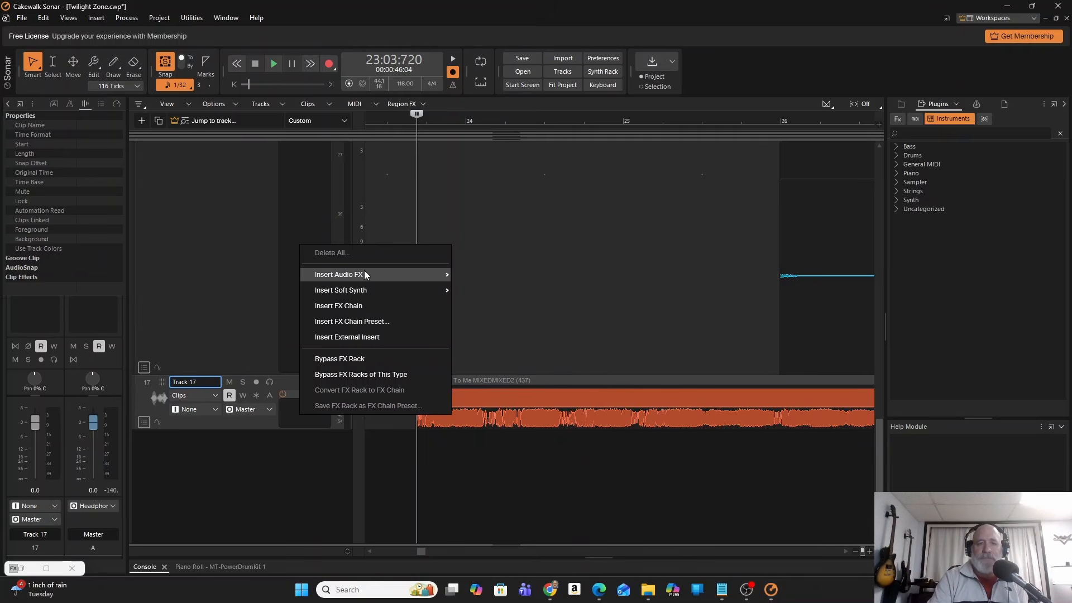
{"action": "mouse_move", "coordinate": [364, 271]}
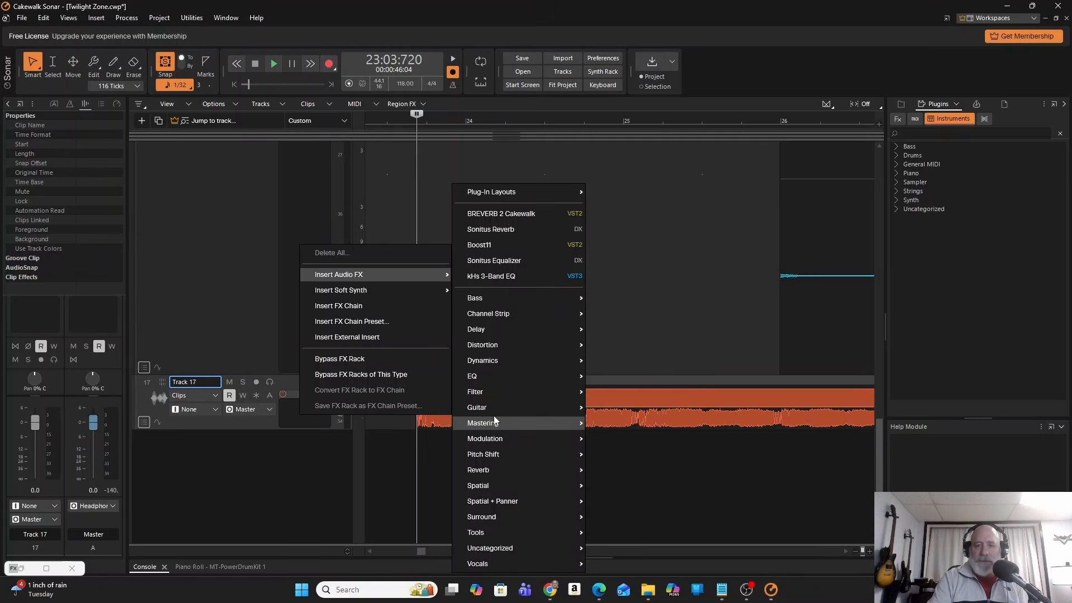
{"action": "mouse_move", "coordinate": [497, 423]}
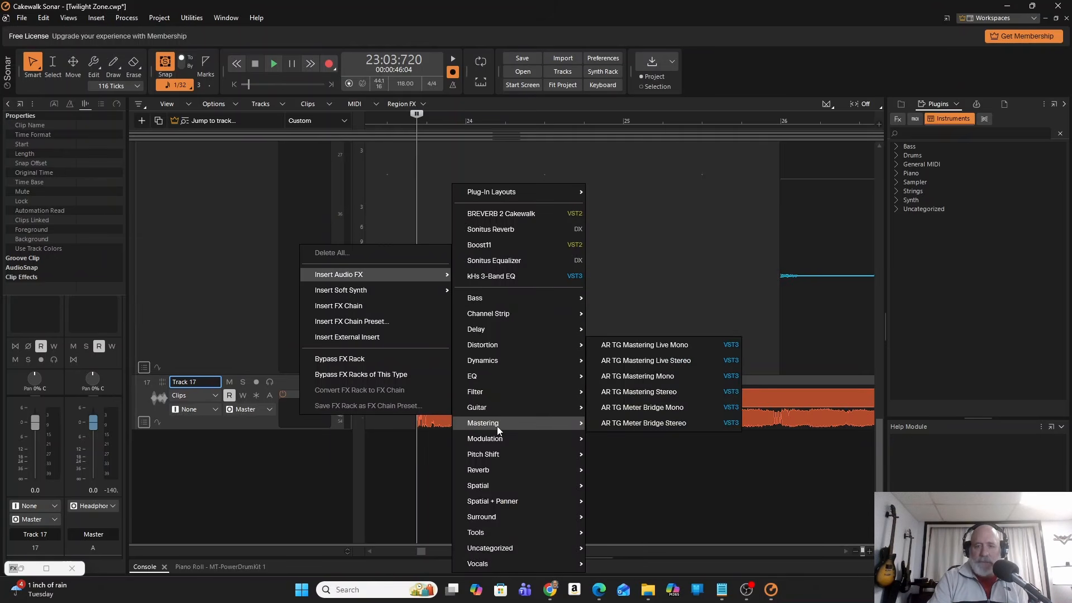
{"action": "left_click", "coordinate": [652, 361]}
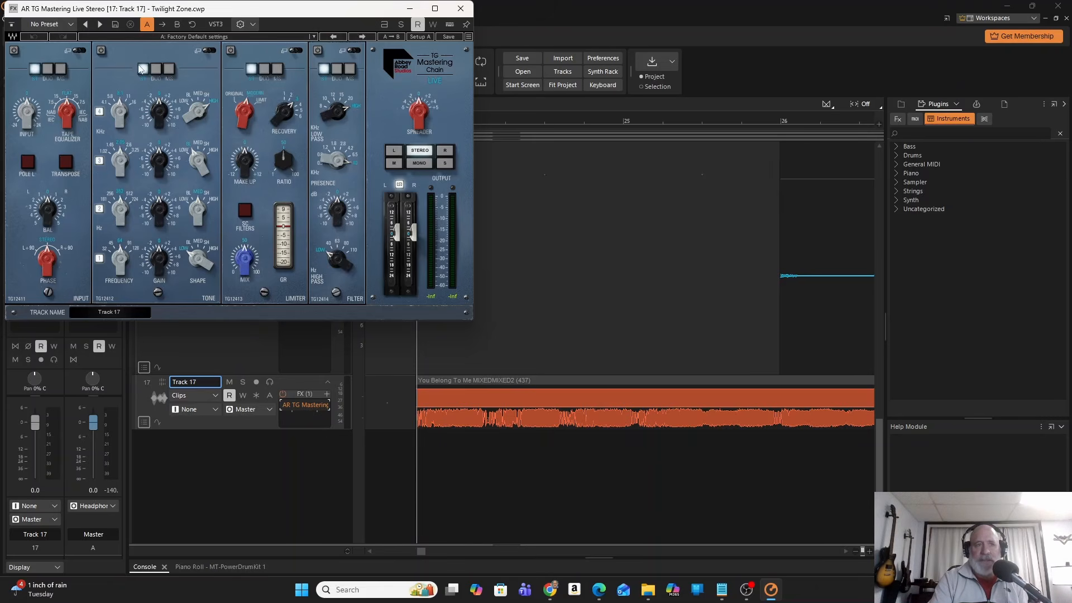
Load the Tighter and Sweeter 2 preset in Track 17's mastering plug-in and close its window.
{"action": "left_click", "coordinate": [71, 24]}
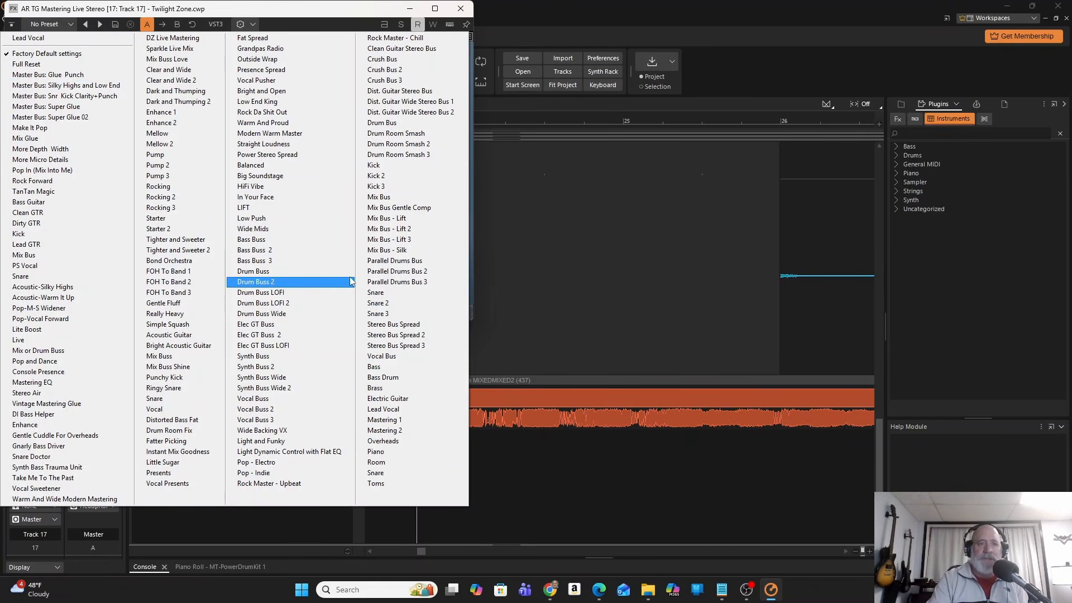
{"action": "left_click", "coordinate": [185, 251]}
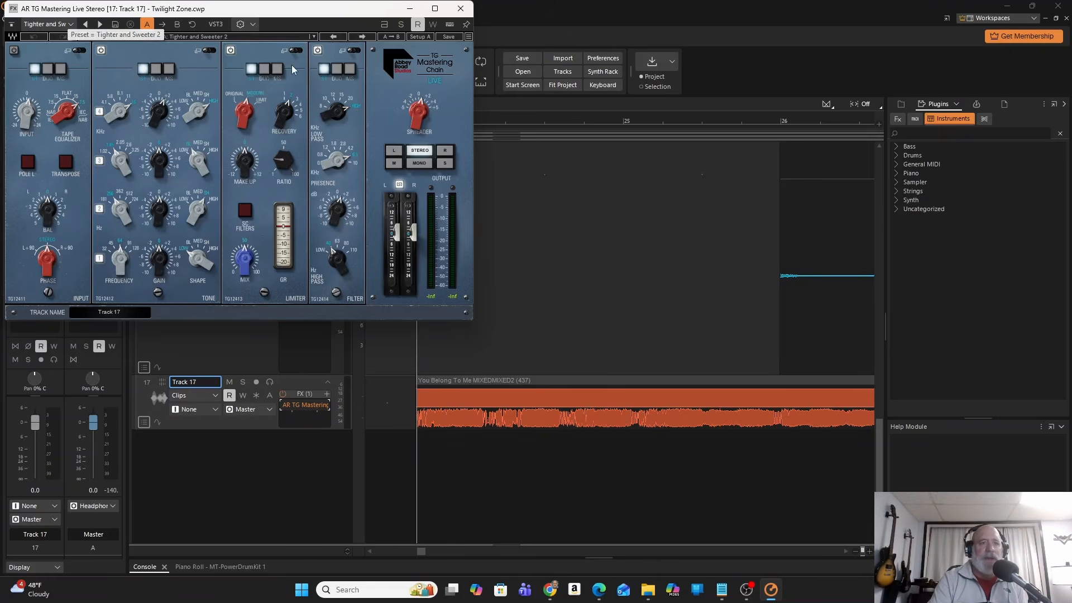
{"action": "left_click", "coordinate": [459, 9]}
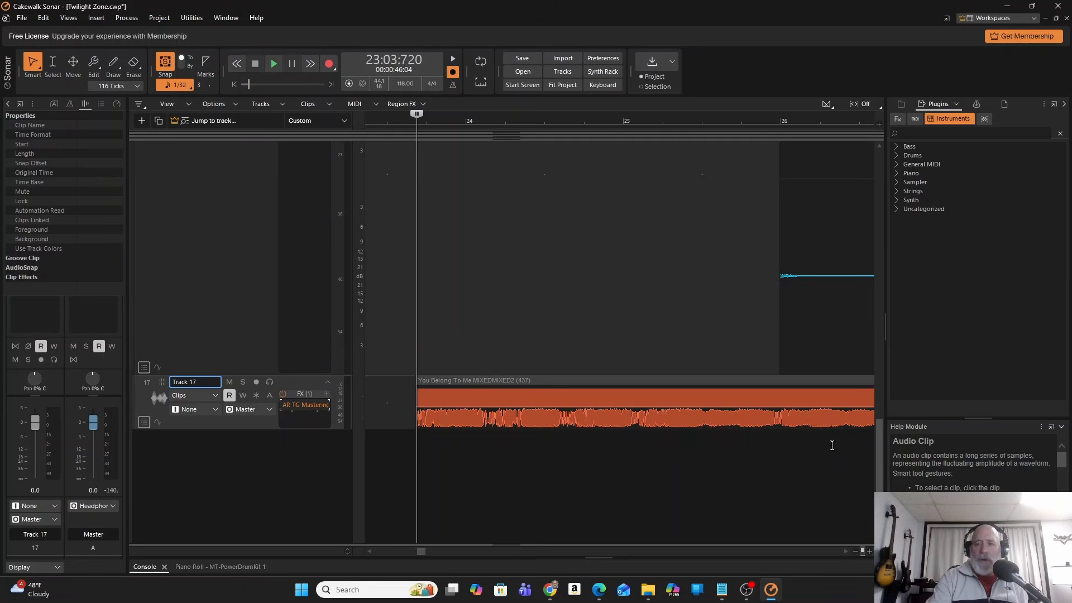
Select Track 1, set its volume to -0.5, and pan it slightly left and back to 0% C.
{"action": "left_click_drag", "start_coordinate": [875, 466], "coordinate": [847, 145]}
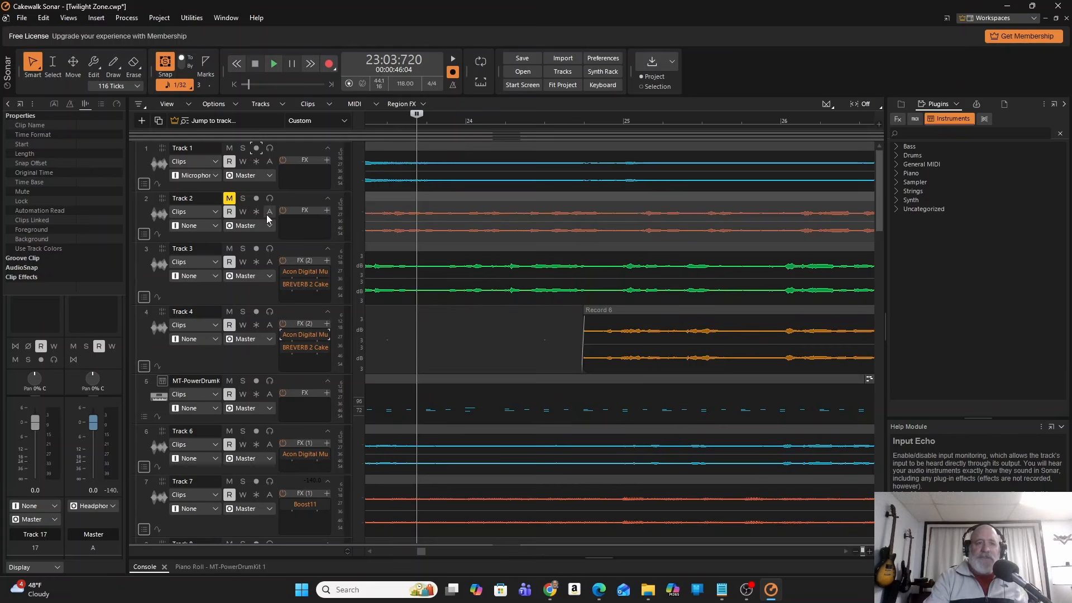
{"action": "double_click", "coordinate": [199, 149]}
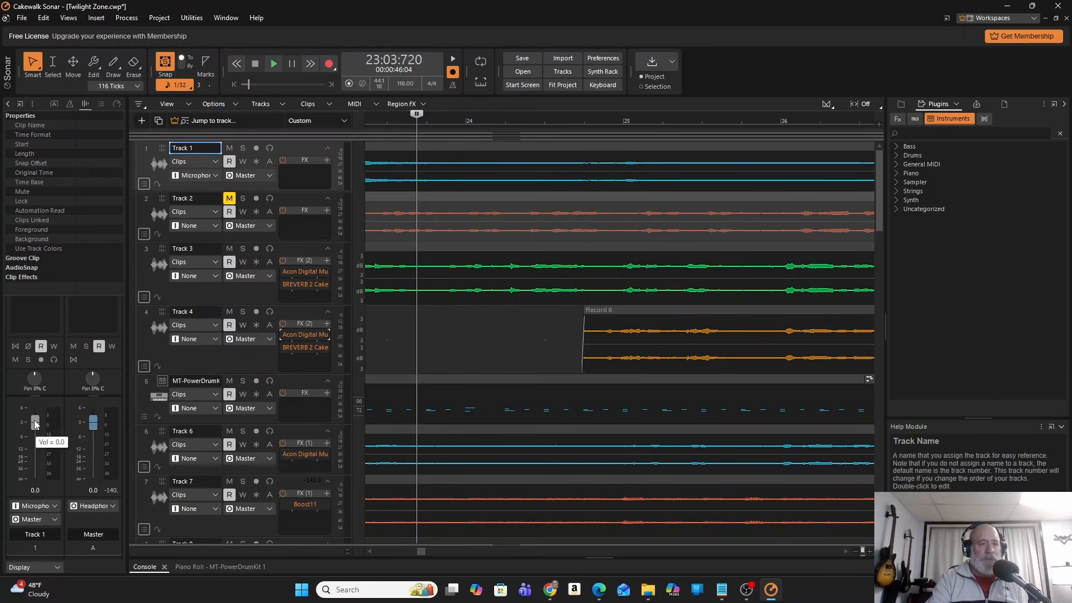
{"action": "left_click", "coordinate": [147, 149]}
{"action": "left_click_drag", "start_coordinate": [34, 423], "coordinate": [34, 394]}
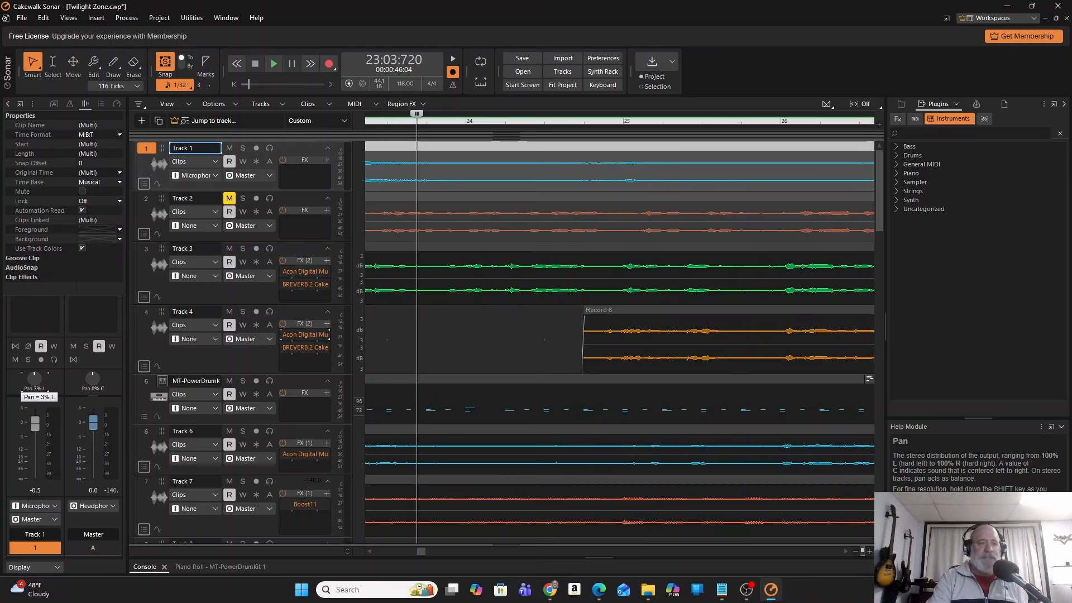
{"action": "left_click_drag", "start_coordinate": [34, 395], "coordinate": [35, 393]}
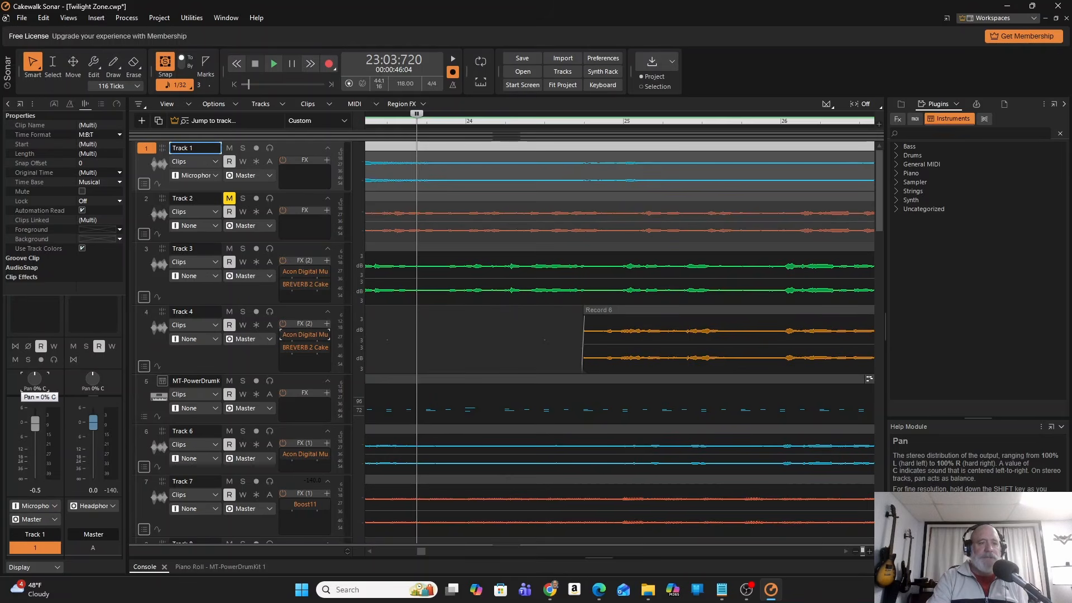